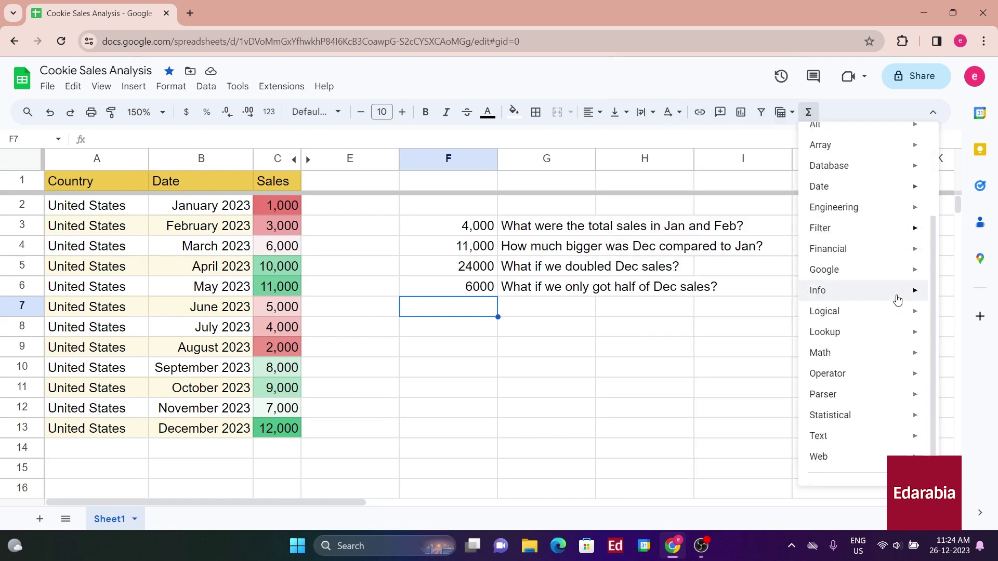
# Browse the list of available functions, including the All and Array categories
pyautogui.scroll(3, 893, 363)
pyautogui.moveTo(849, 254)
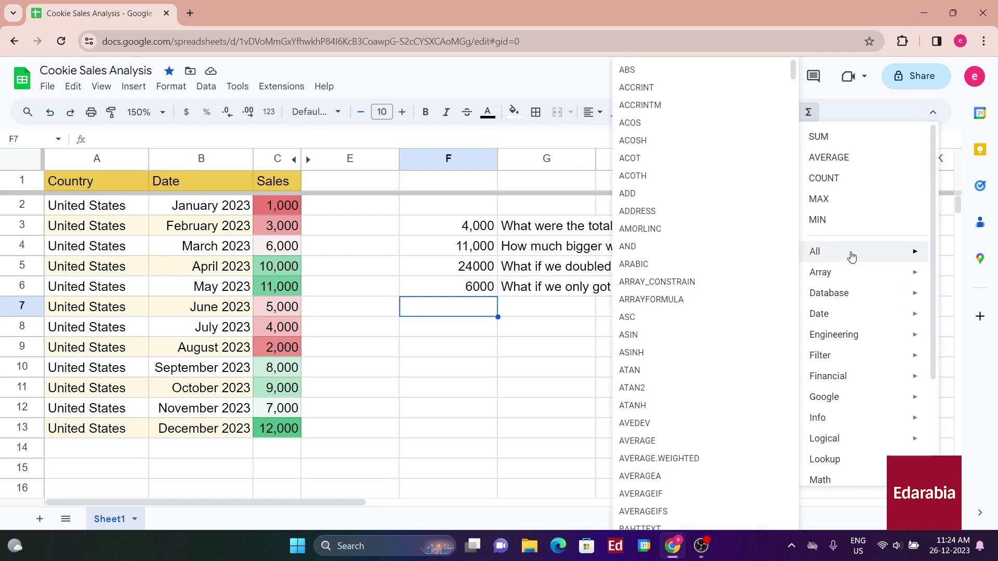
pyautogui.scroll(-8, 710, 282)
pyautogui.scroll(-15, 710, 283)
pyautogui.scroll(20, 737, 286)
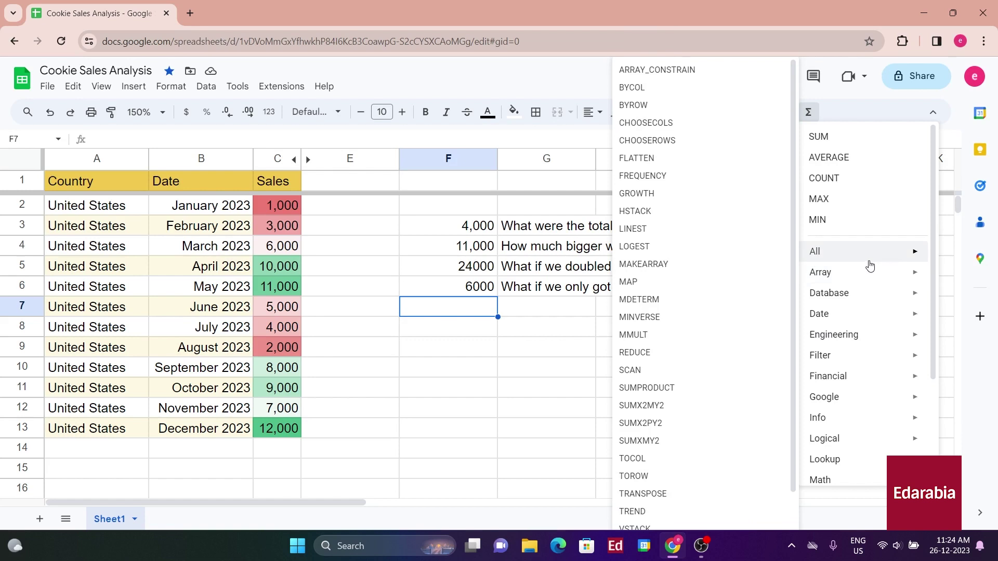
pyautogui.scroll(-3, 883, 276)
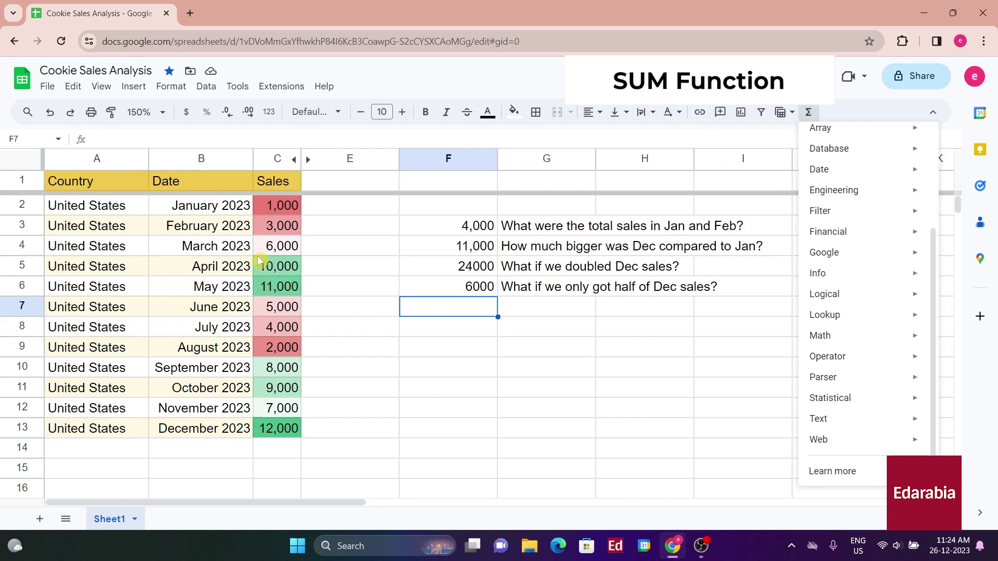
# Insert a SUM function in cell C14 that adds up the sales in C2:C13
pyautogui.click(277, 206)
pyautogui.moveTo(277, 206); pyautogui.dragTo(285, 429)
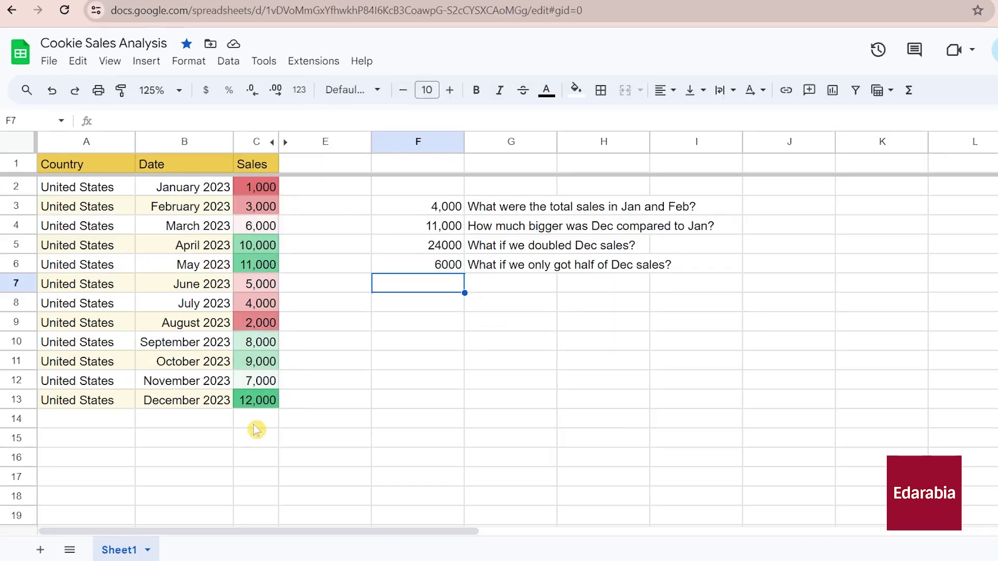
pyautogui.click(255, 423)
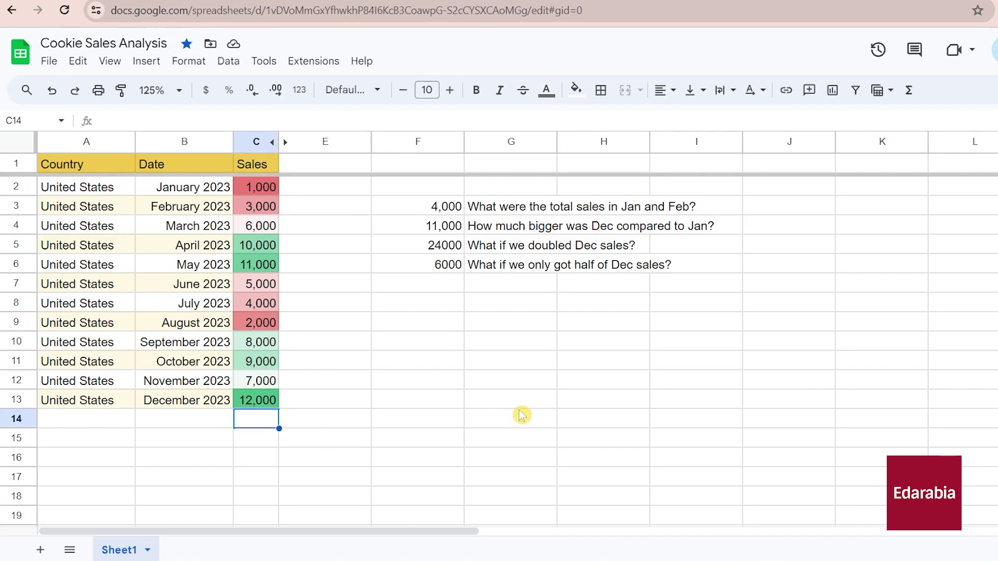
pyautogui.click(908, 92)
pyautogui.click(949, 123)
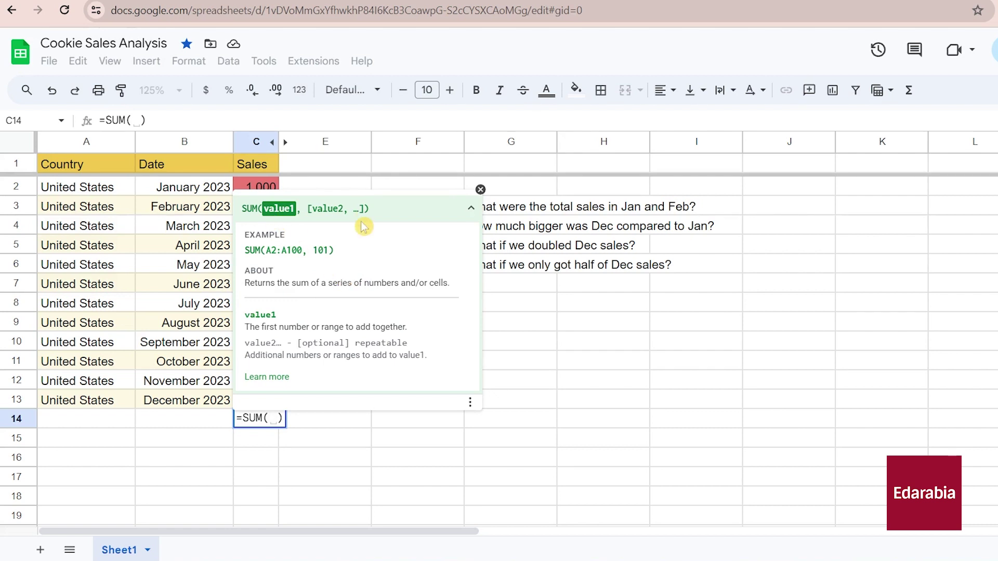
pyautogui.click(481, 190)
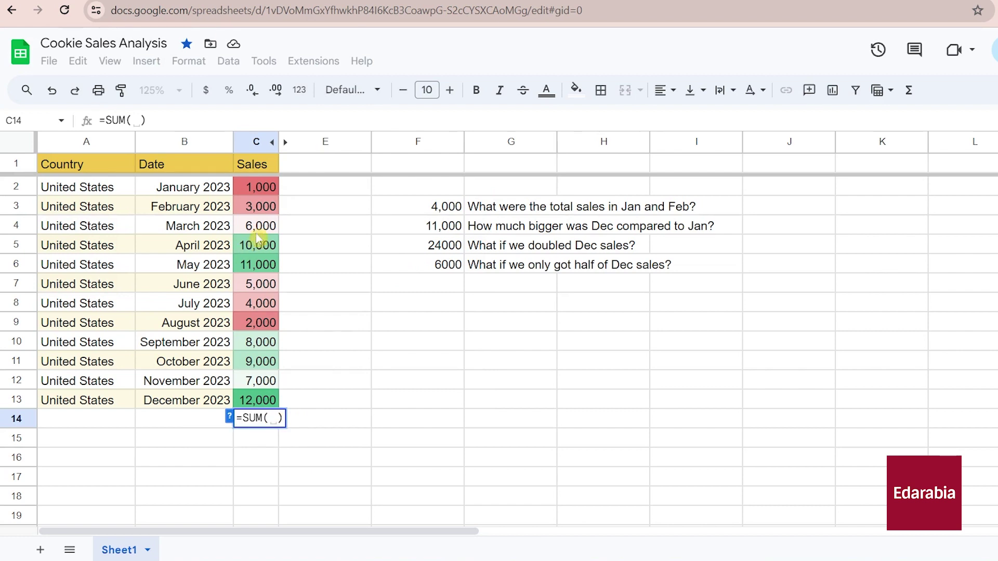
pyautogui.moveTo(258, 187); pyautogui.dragTo(262, 400)
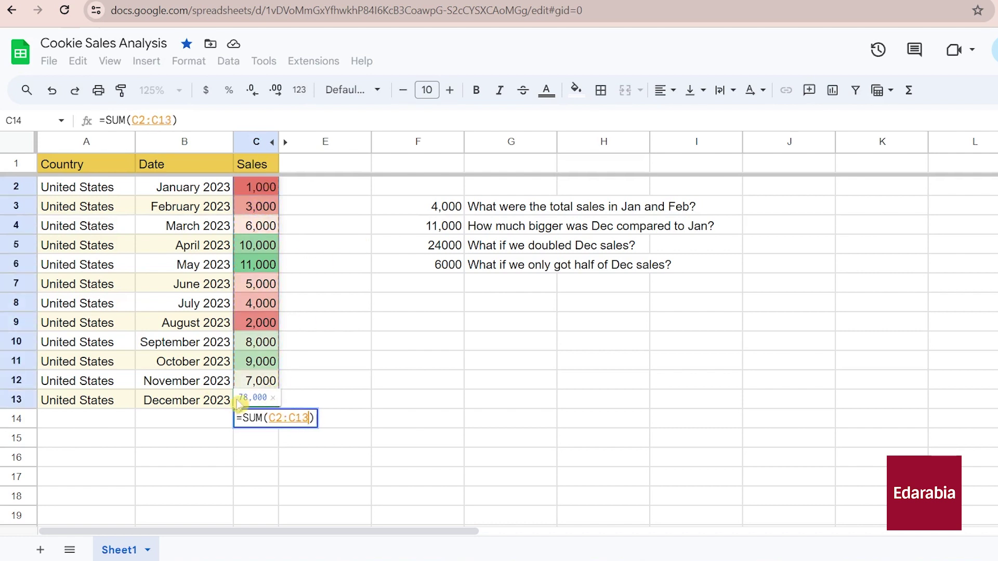
pyautogui.press('Return')
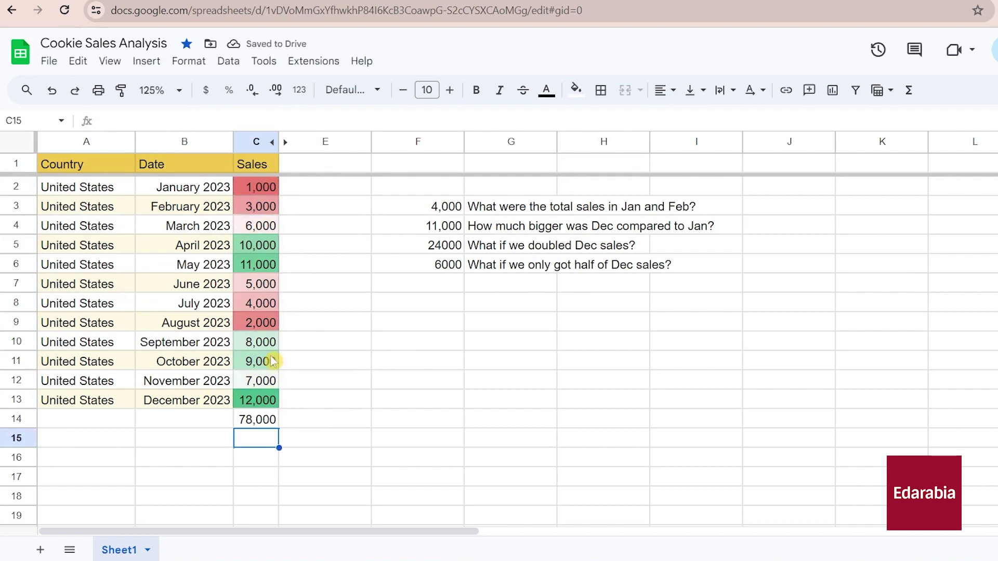
# Clear cell C14 and re-enter the sales total using the suggested formula =SUM(C2:C13)
pyautogui.click(255, 419)
pyautogui.click(249, 420)
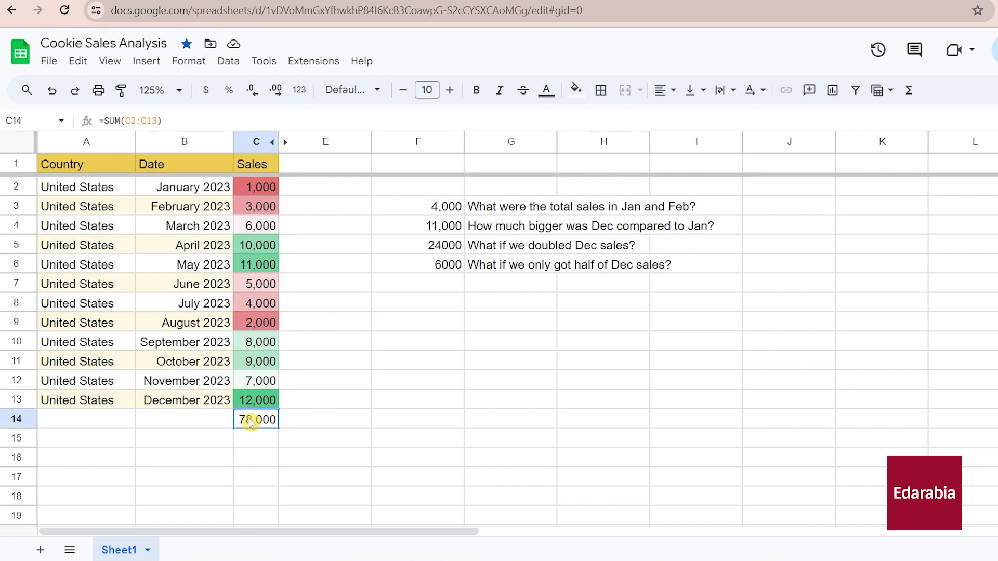
pyautogui.press('Delete')
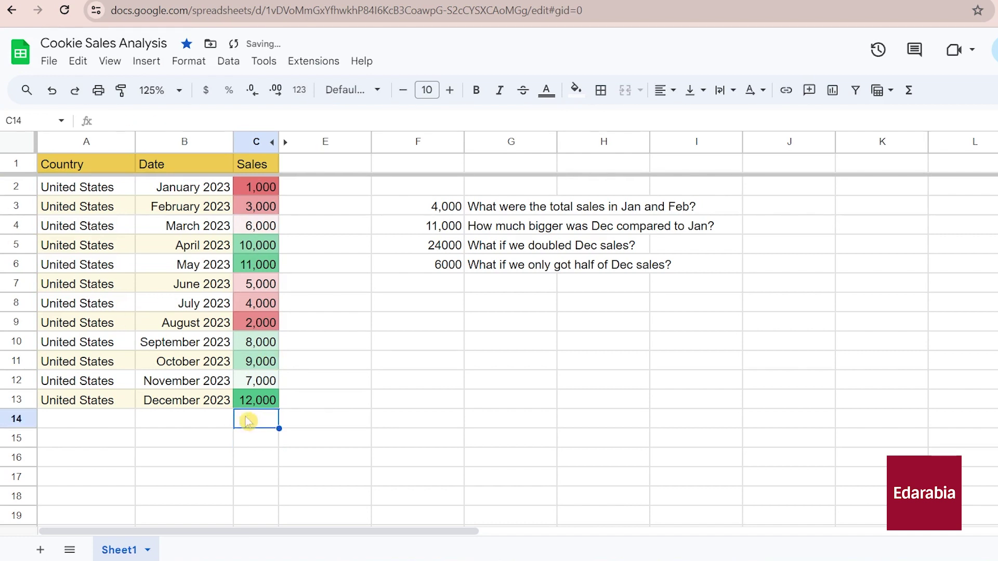
pyautogui.write('=SUM')
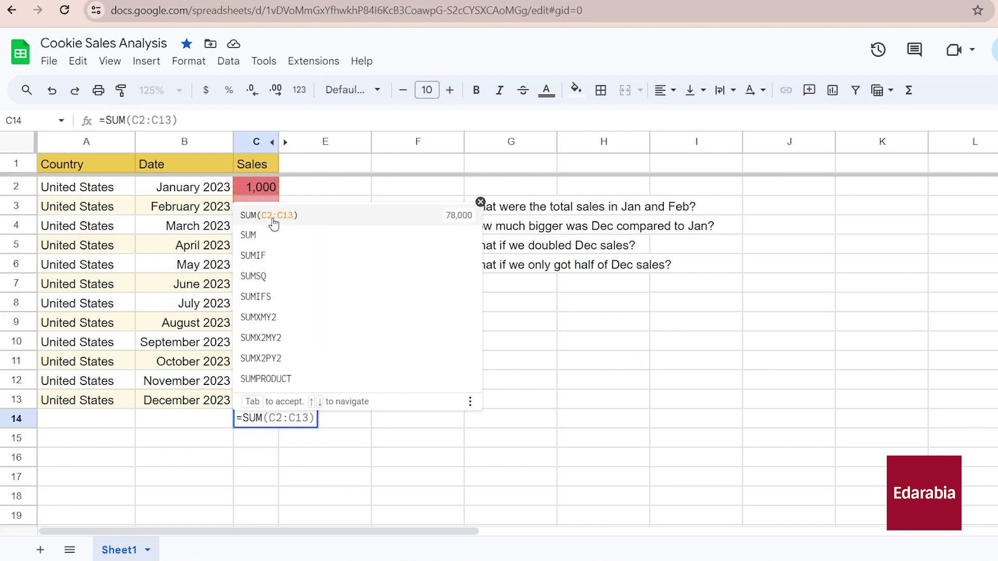
pyautogui.click(323, 222)
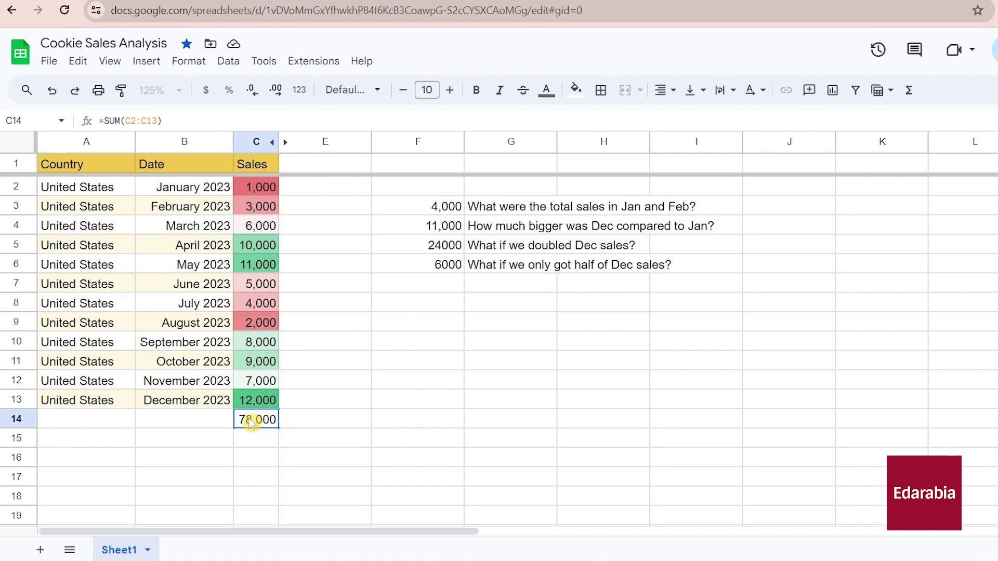
# Enter the label "Total Sales:" in cell B14 beside the sales total
pyautogui.click(162, 425)
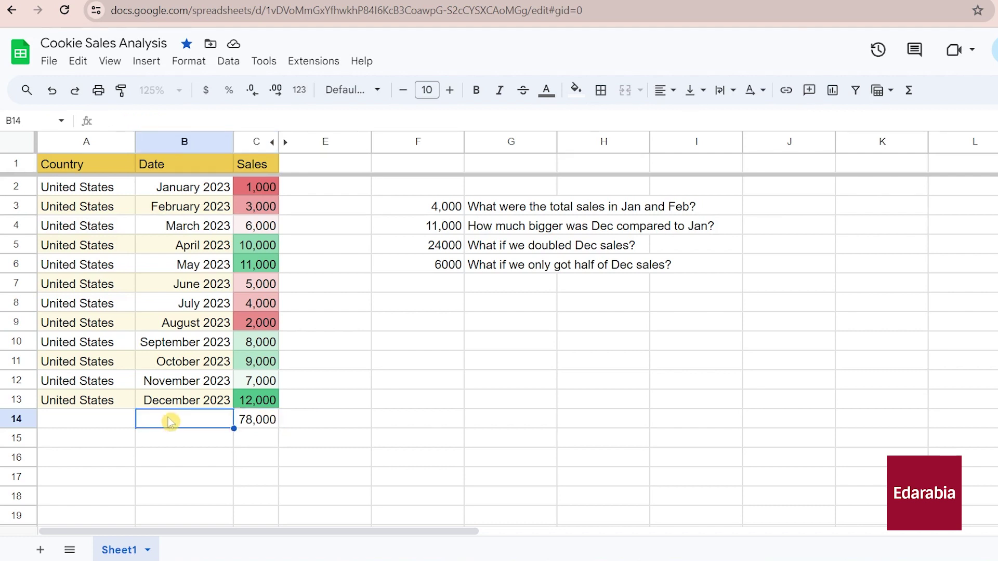
pyautogui.write('To')
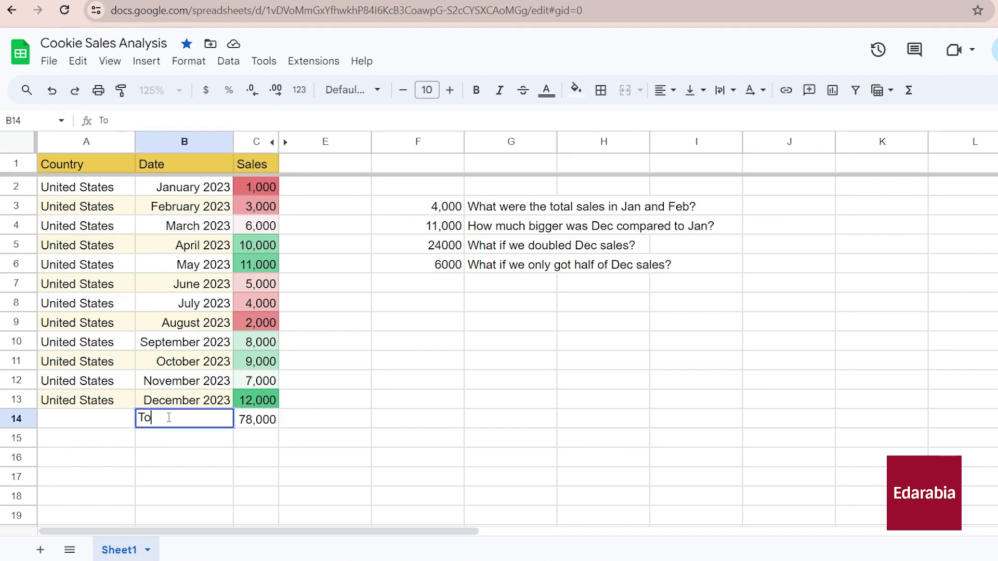
pyautogui.write('tal Sales:')
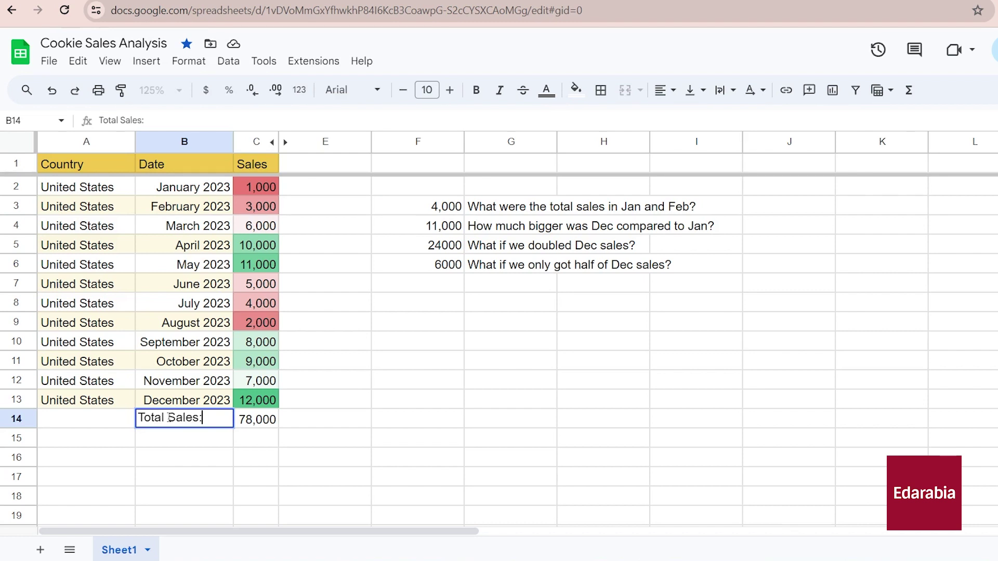
pyautogui.click(207, 457)
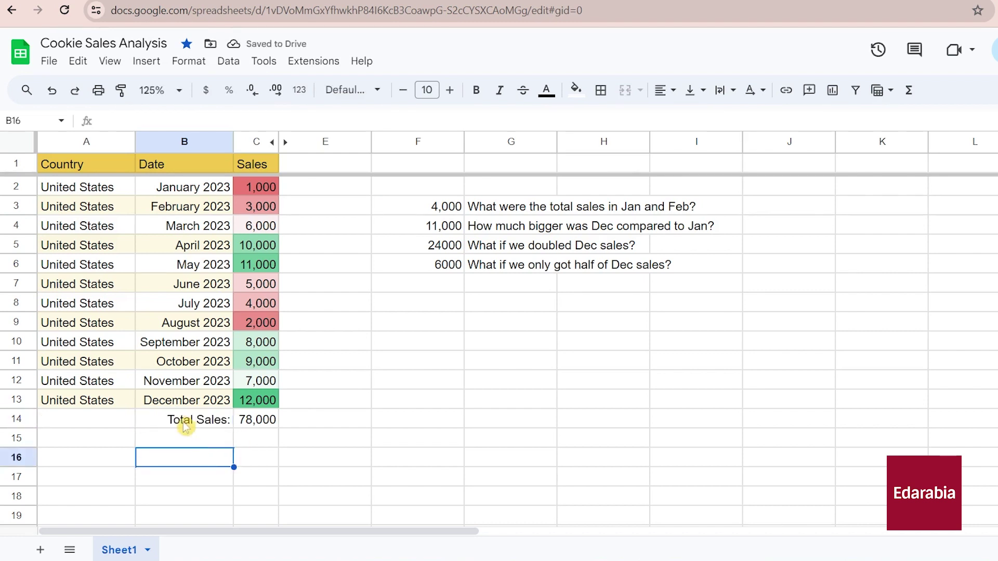
# Make the total row's label and value in B14:C14 bold
pyautogui.moveTo(194, 419); pyautogui.dragTo(261, 419)
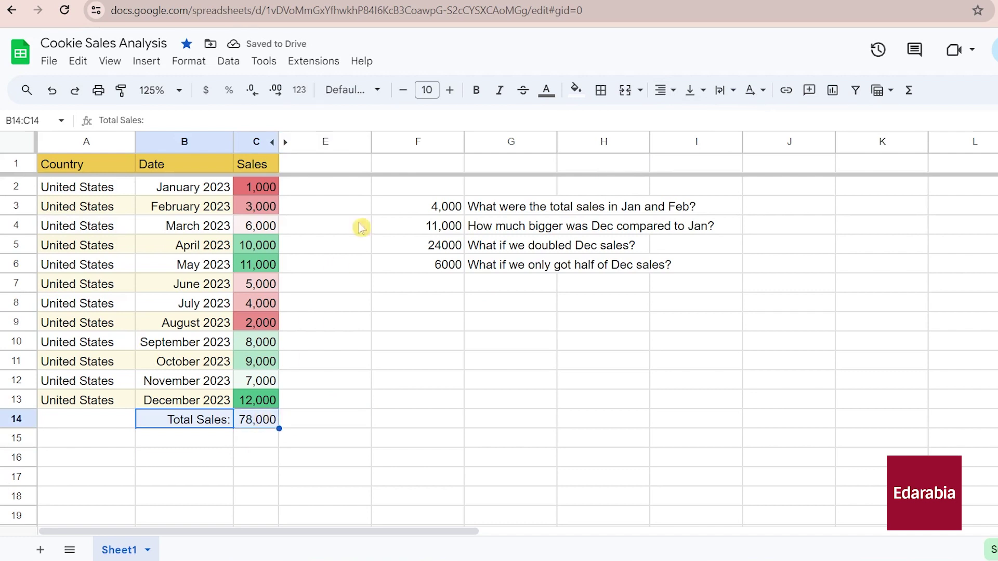
pyautogui.click(485, 94)
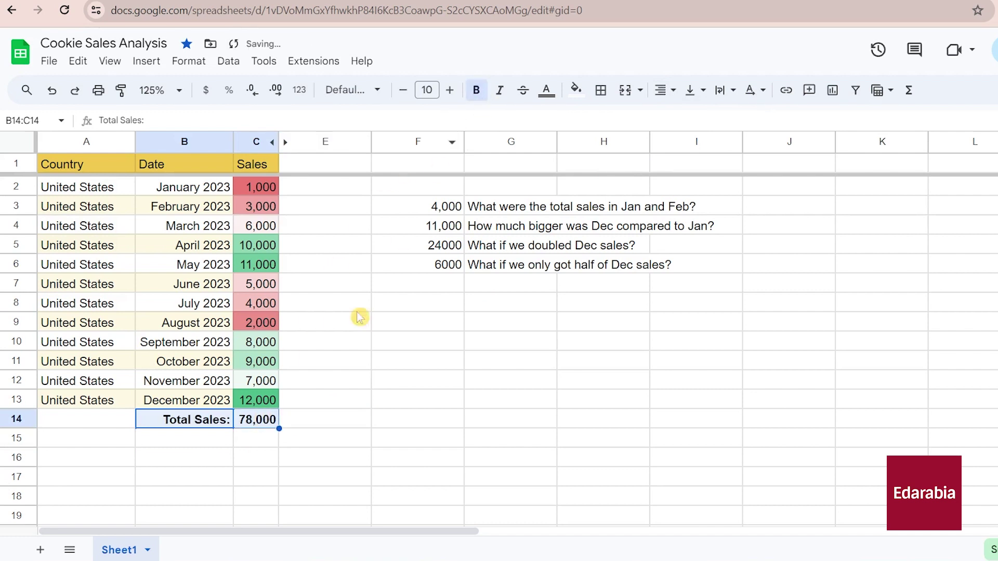
pyautogui.click(334, 417)
pyautogui.click(515, 454)
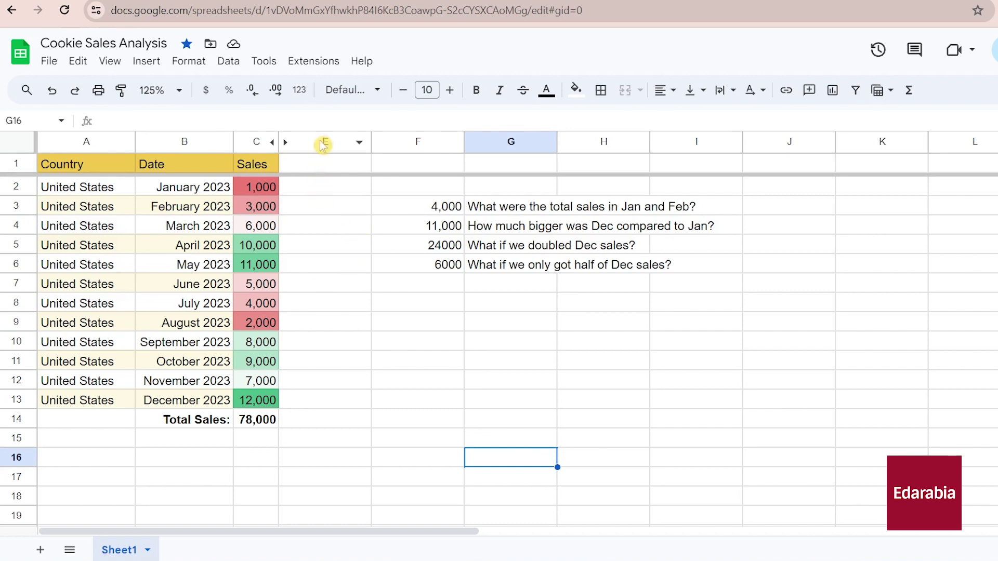
# Add the column header "% of total sales" in cell E1
pyautogui.click(324, 165)
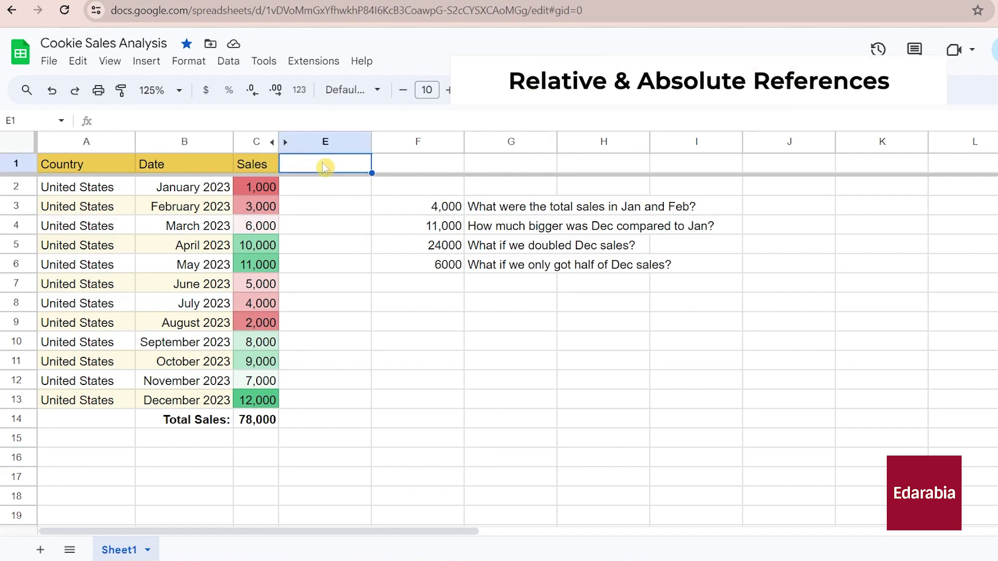
pyautogui.write('% o')
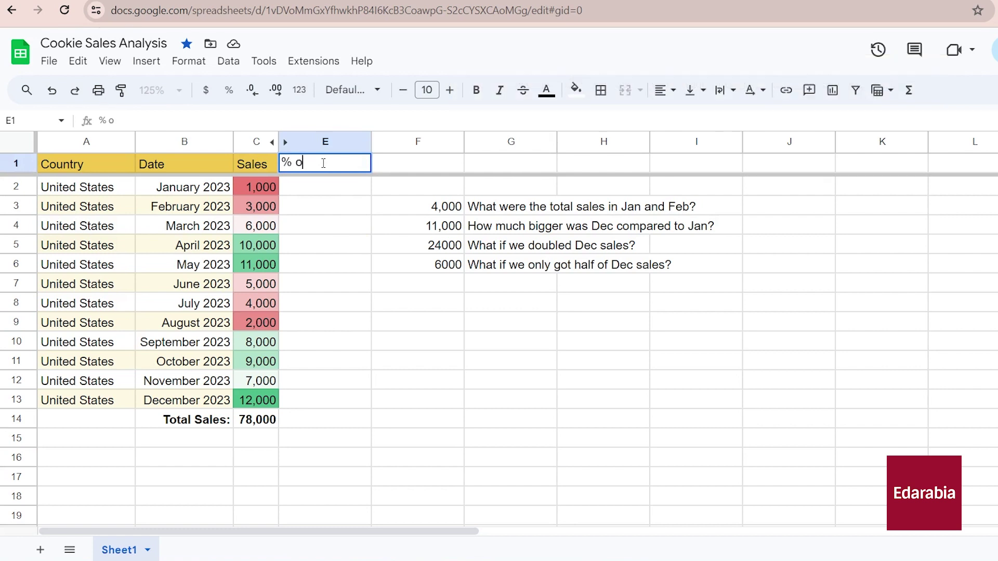
pyautogui.write('f total sales')
pyautogui.press('Return')
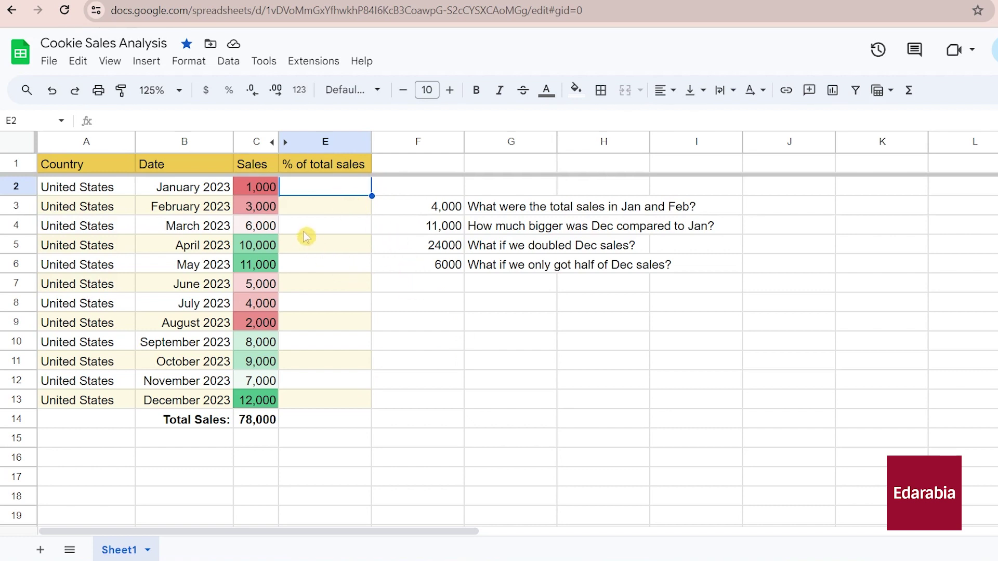
# Calculate January's share of total sales in E2 with =C2/C14 and format it as a percentage
pyautogui.click(314, 189)
pyautogui.write('=')
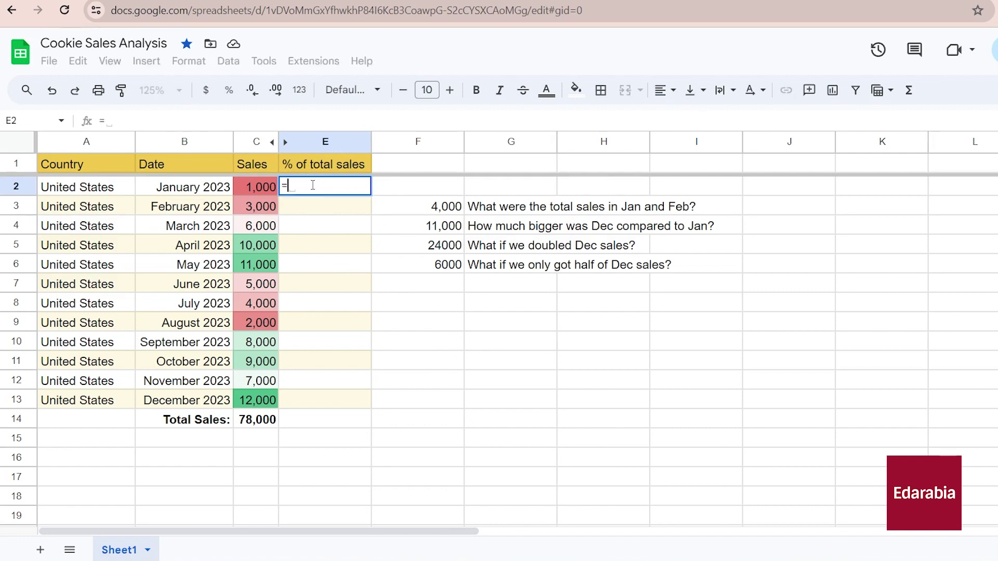
pyautogui.click(250, 185)
pyautogui.write('/')
pyautogui.click(256, 419)
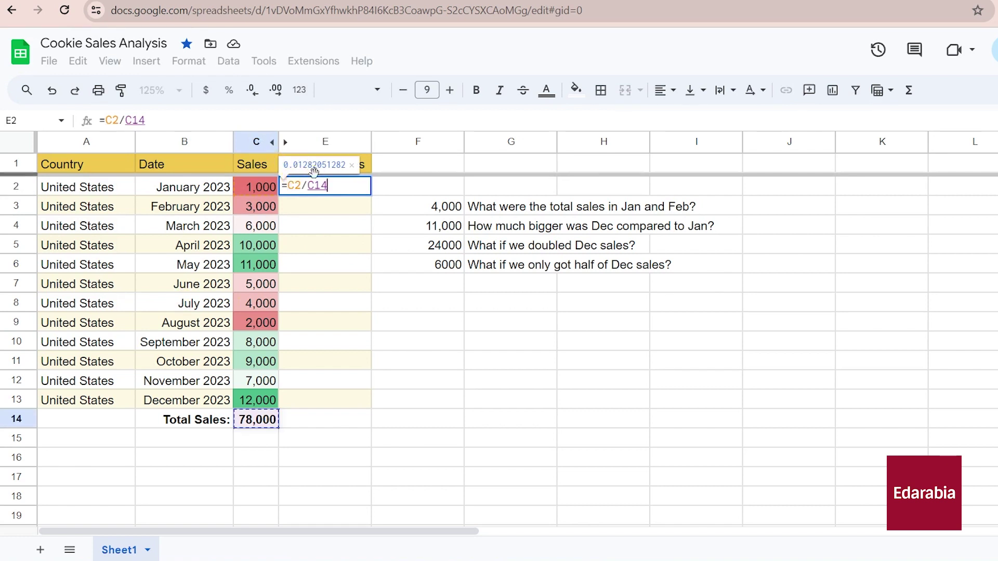
pyautogui.press('Return')
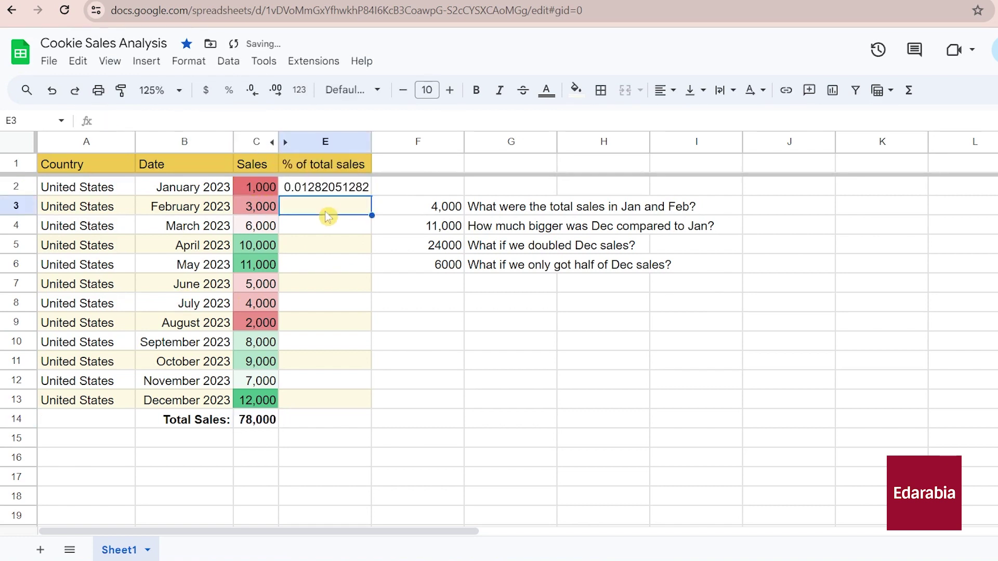
pyautogui.click(302, 190)
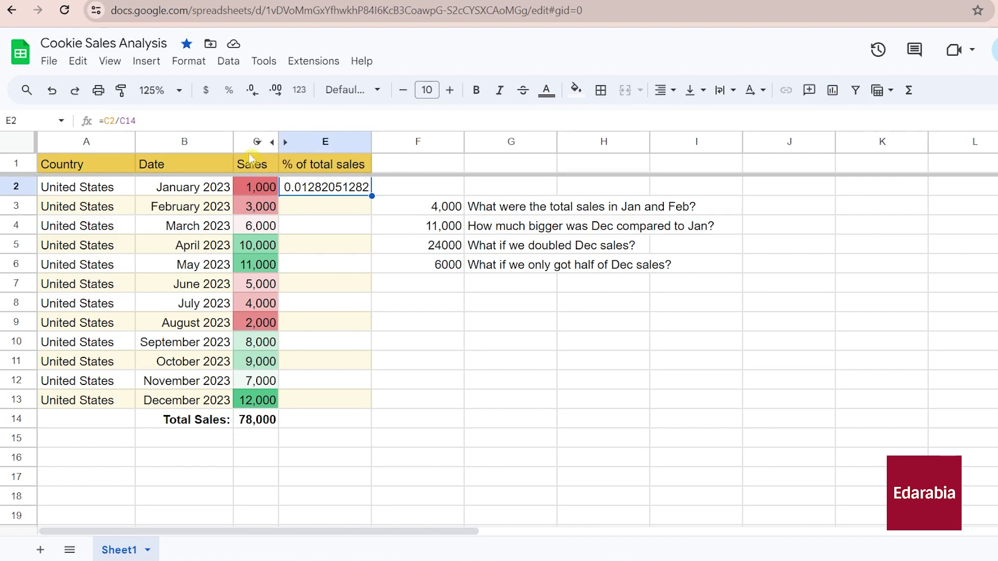
pyautogui.click(229, 93)
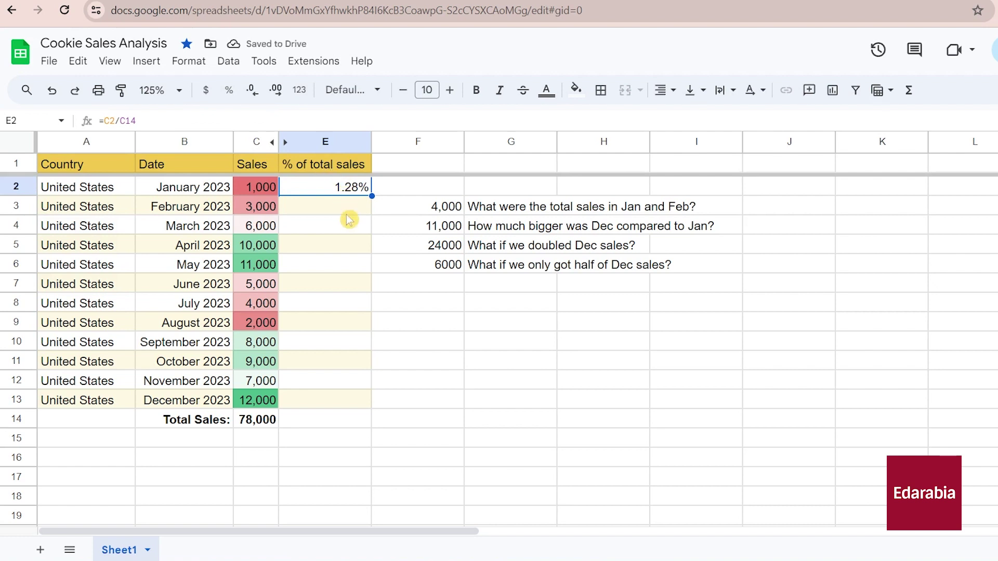
# Fill the E2 formula down through E13 and accept the suggested correction to =C2/$C$14 for the range
pyautogui.moveTo(372, 195); pyautogui.dragTo(385, 405)
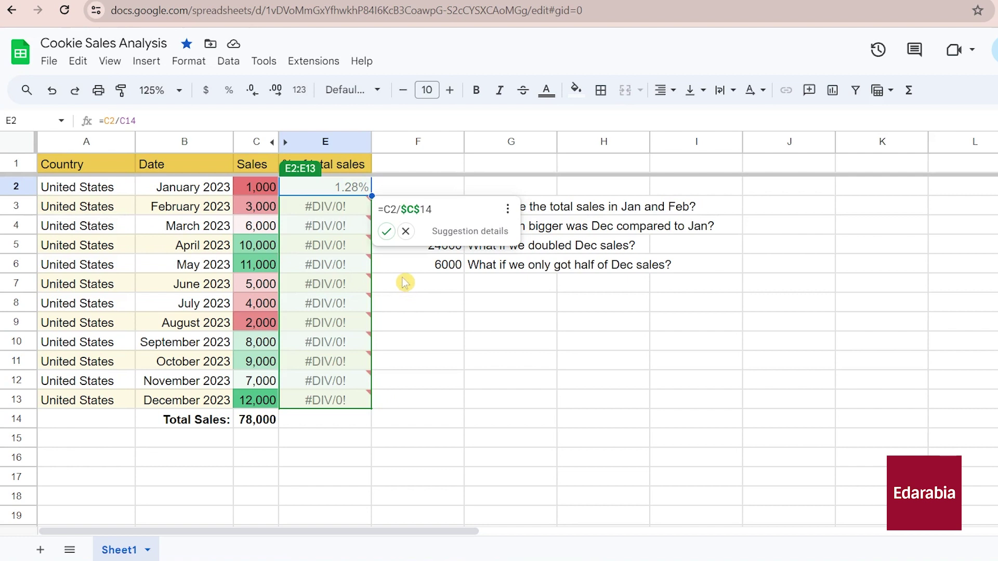
pyautogui.press('Down')
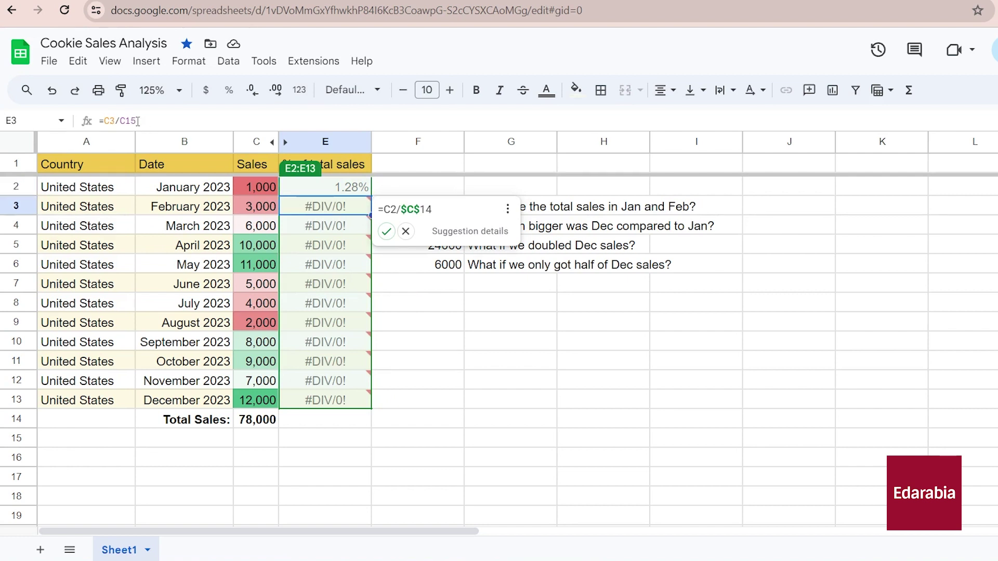
pyautogui.doubleClick(310, 207)
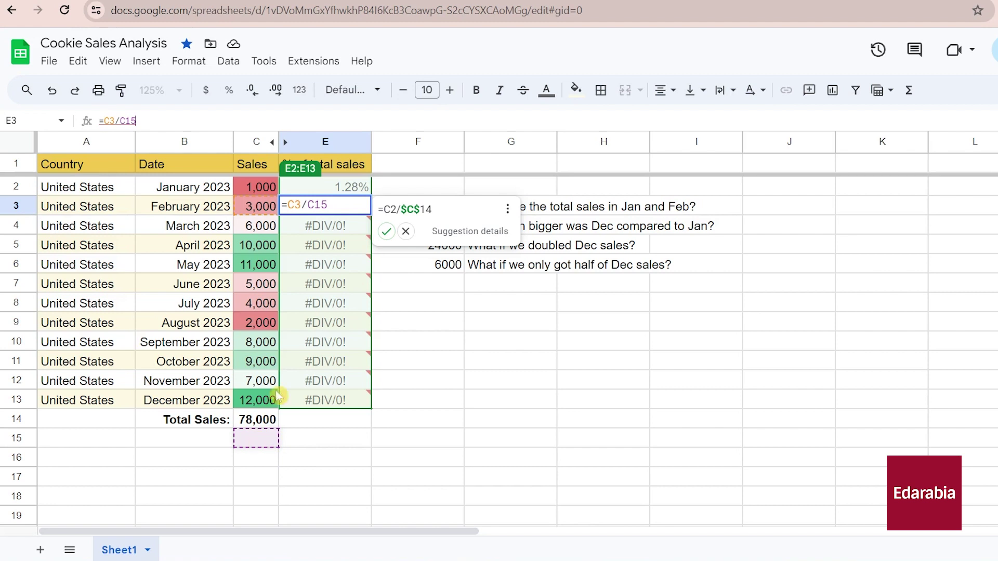
pyautogui.click(385, 233)
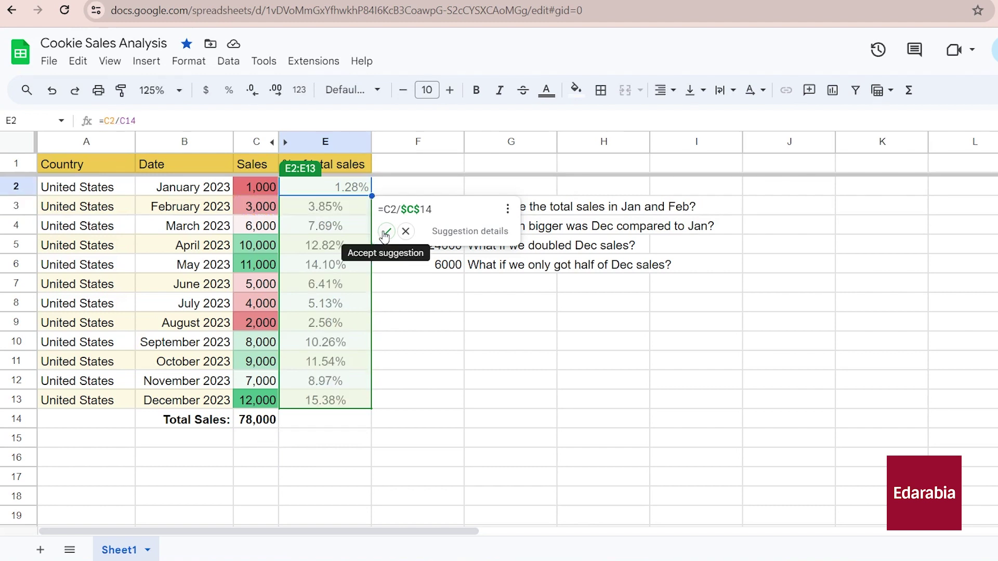
pyautogui.click(385, 233)
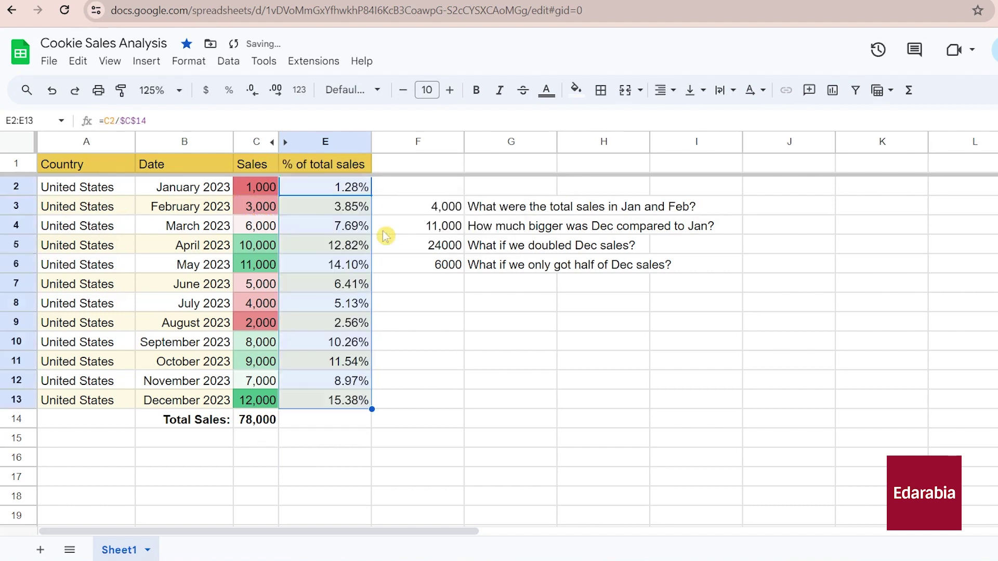
# Check the cell references in the corrected percentage formulas for February and April in E3 and E5
pyautogui.click(419, 267)
pyautogui.click(328, 212)
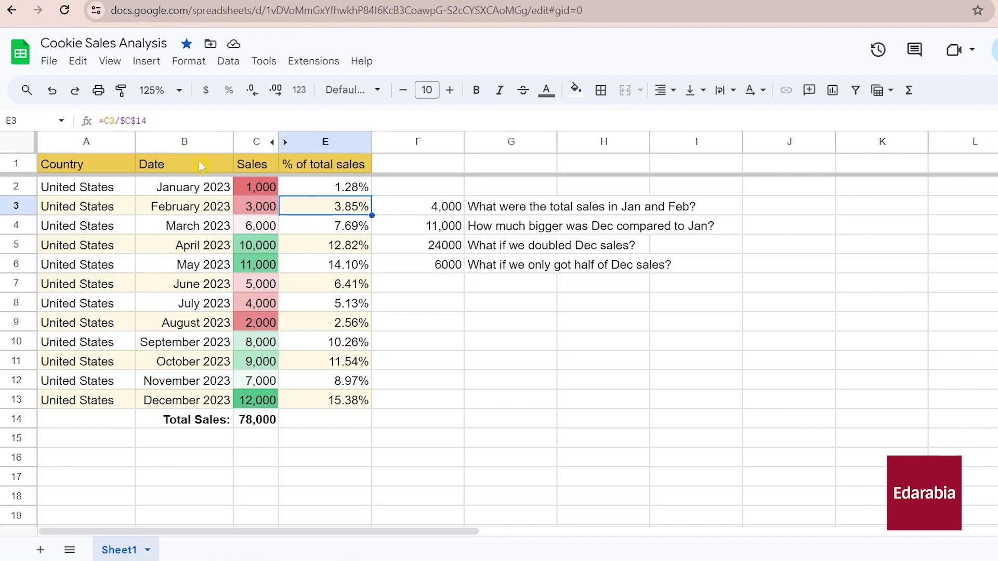
pyautogui.click(314, 249)
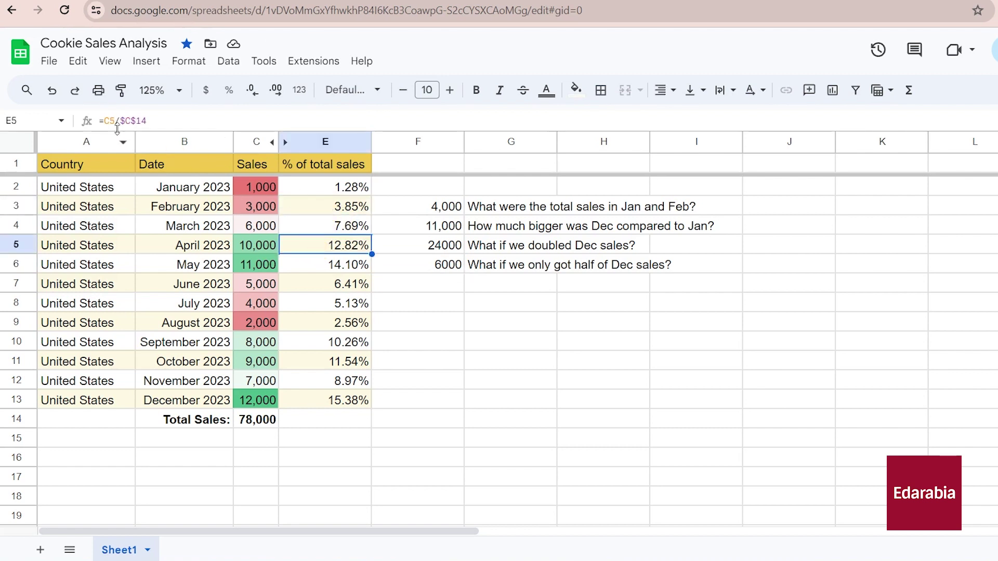
# Try mixed forms of the C14 reference, such as C$14, in April's percentage formula in E5
pyautogui.click(180, 119)
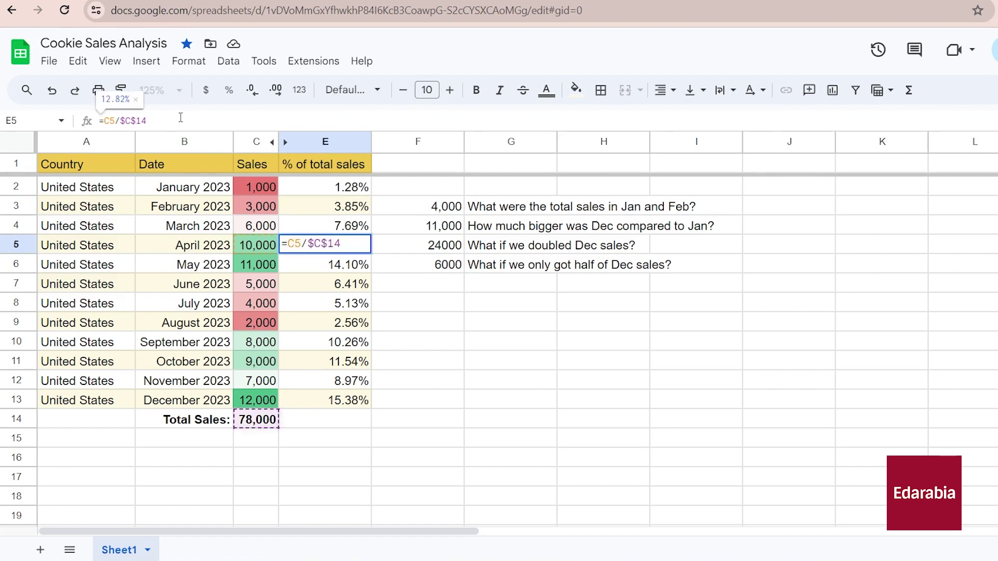
pyautogui.press('F4')
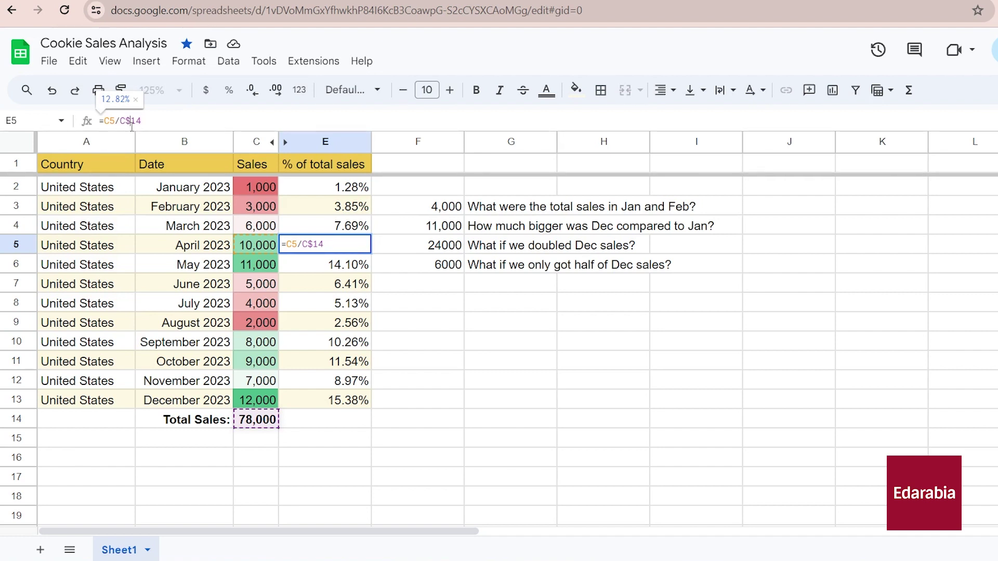
pyautogui.press('BackSpace')
pyautogui.write('$')
pyautogui.click(469, 310)
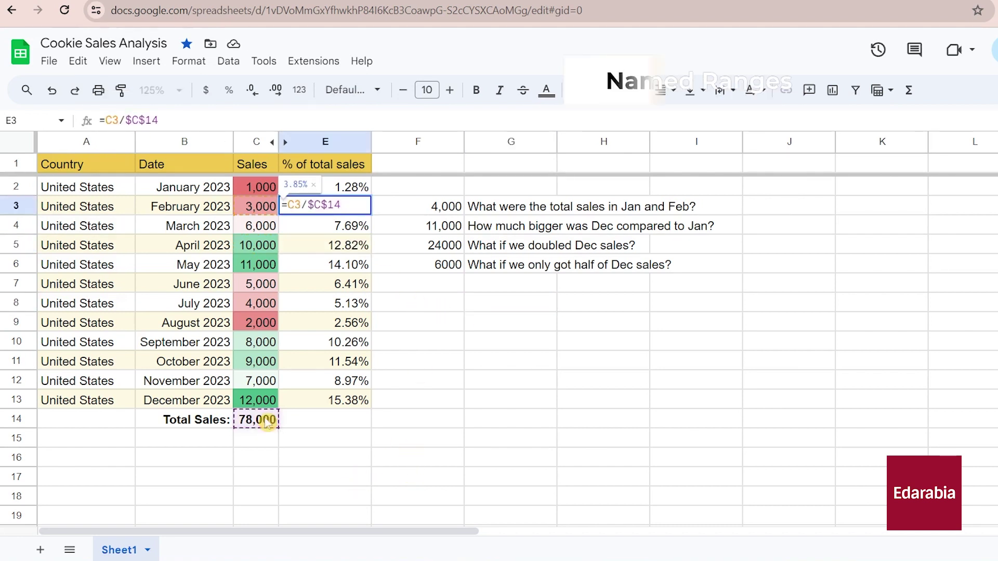
# Define the named range Totalsales for the total sales cell C14
pyautogui.click(267, 422)
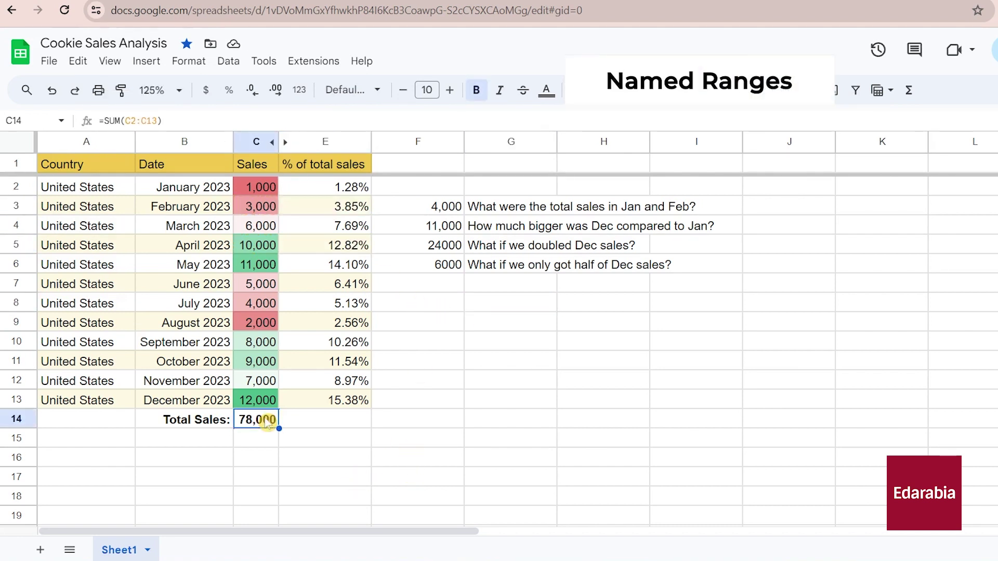
pyautogui.click(29, 122)
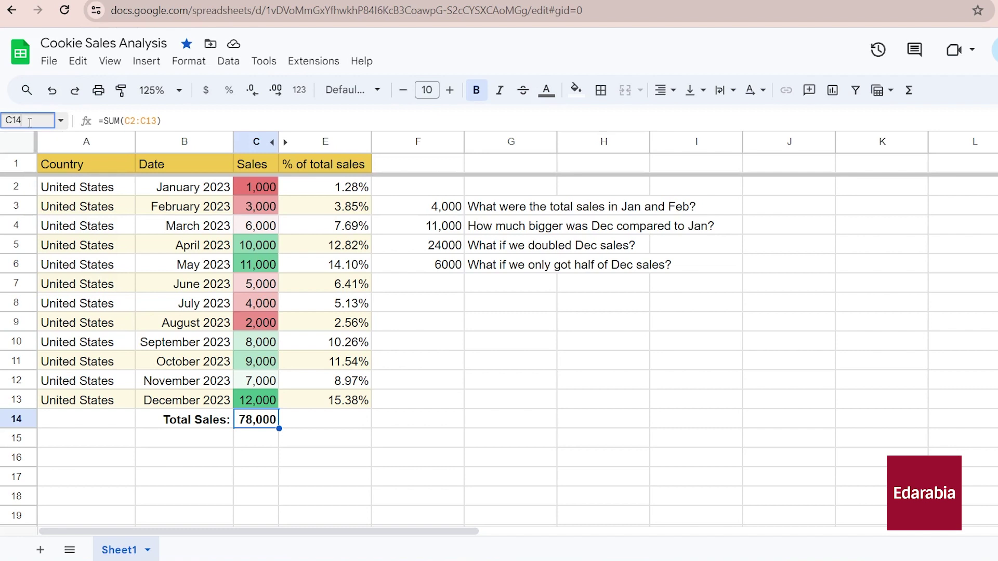
pyautogui.write('Tota')
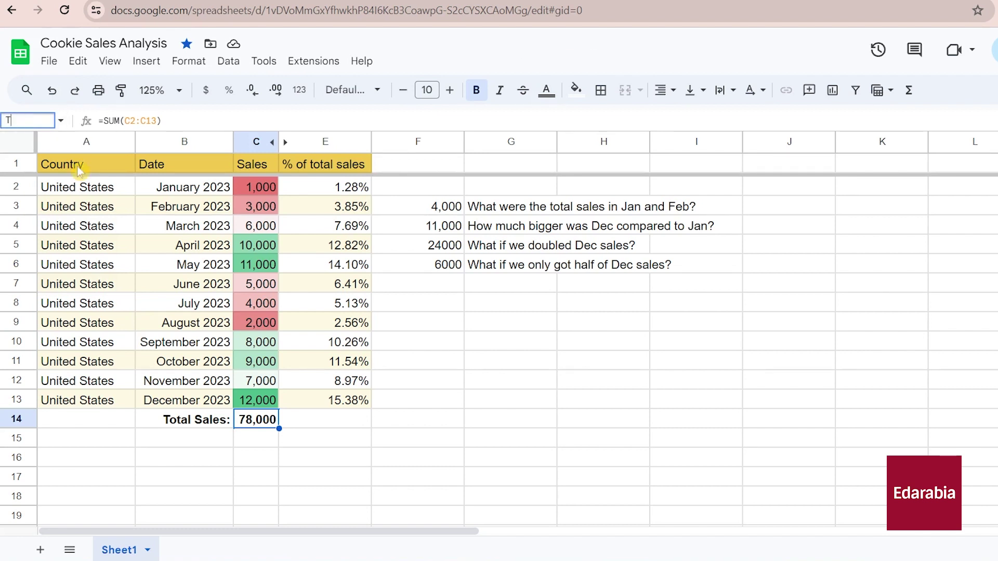
pyautogui.write('lsales')
pyautogui.press('Return')
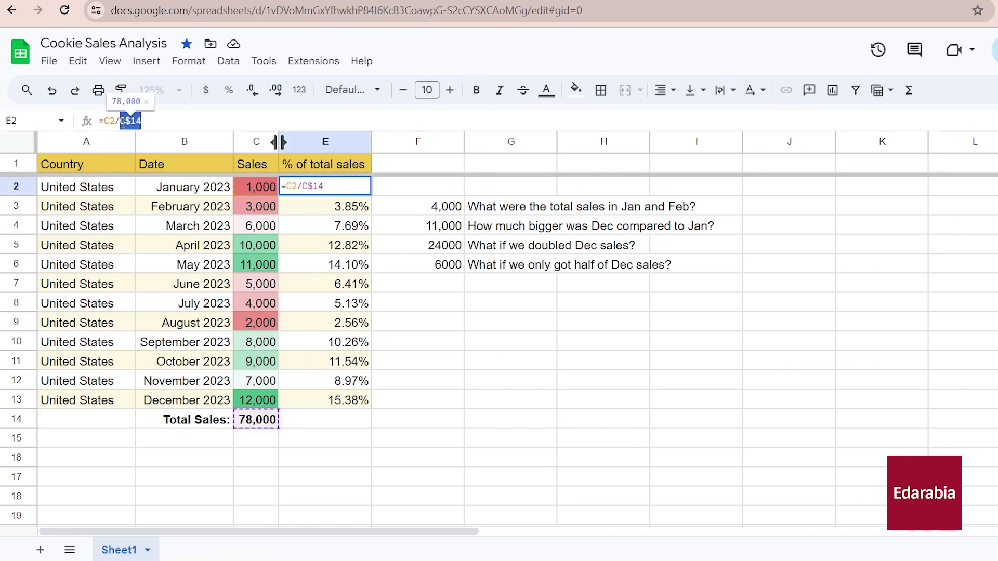
# Change January's percentage formula in E2 to =C2/Totalsales and fill it down through E13
pyautogui.write('Total')
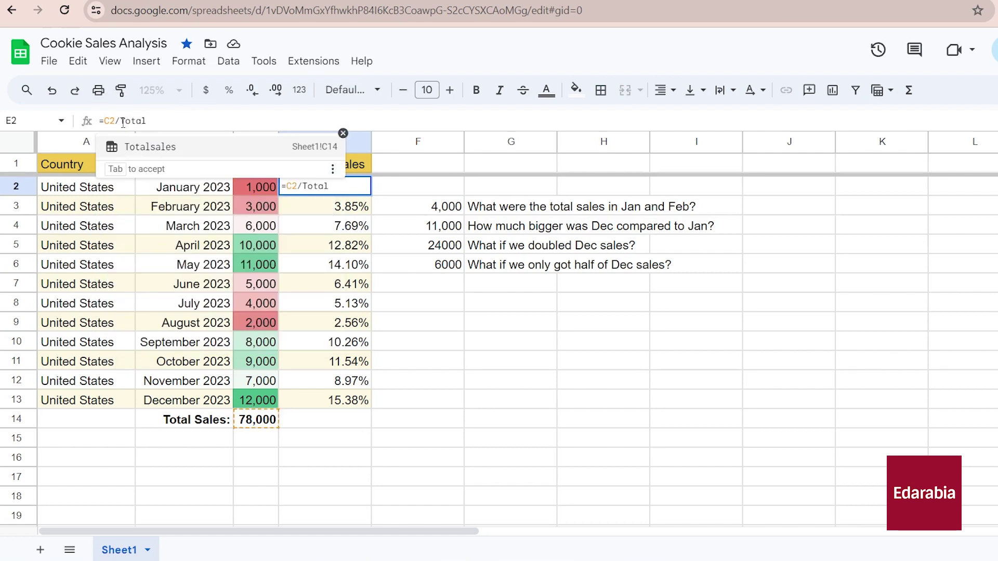
pyautogui.click(149, 147)
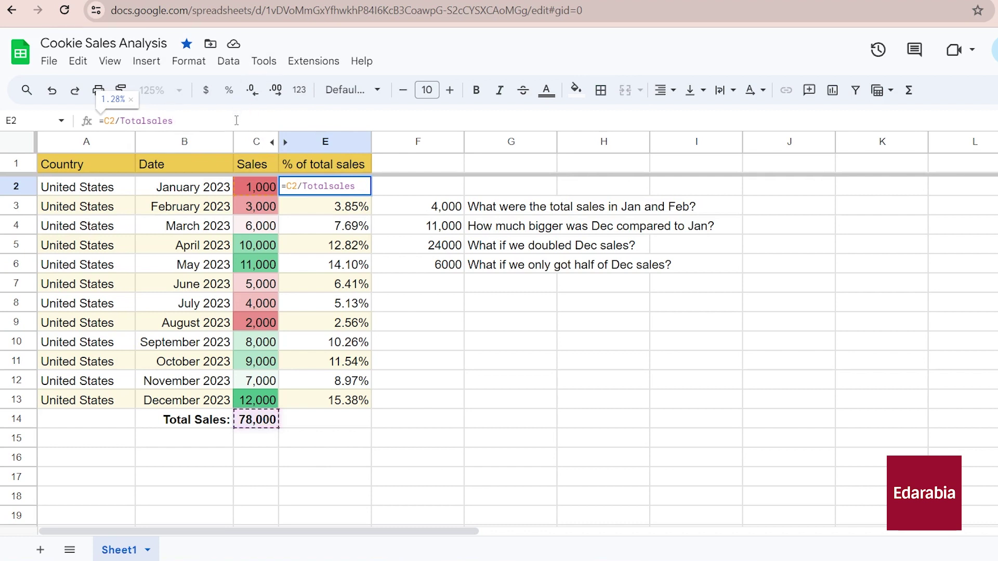
pyautogui.press('Return')
pyautogui.click(331, 187)
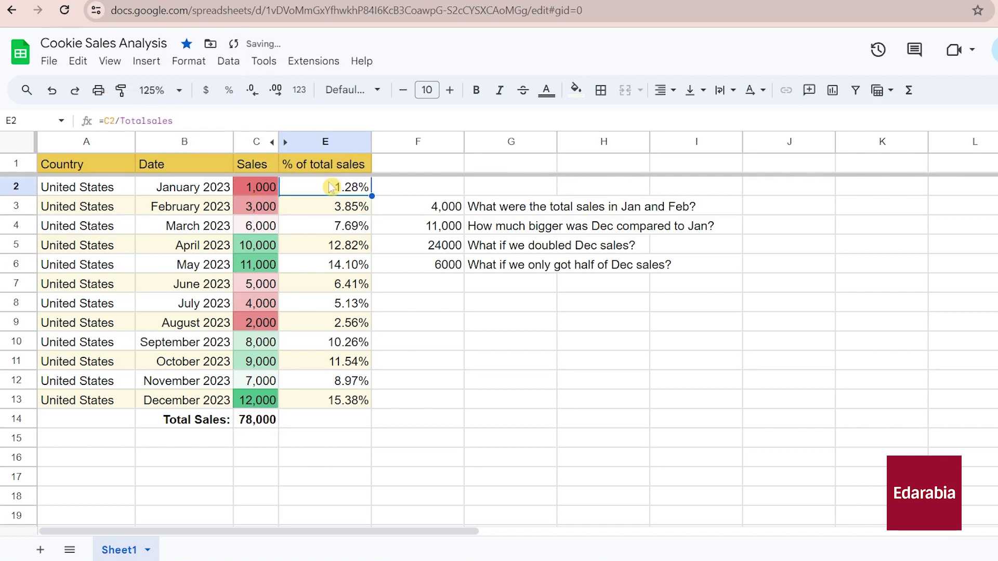
pyautogui.hotkey('ctrl', 'Down')
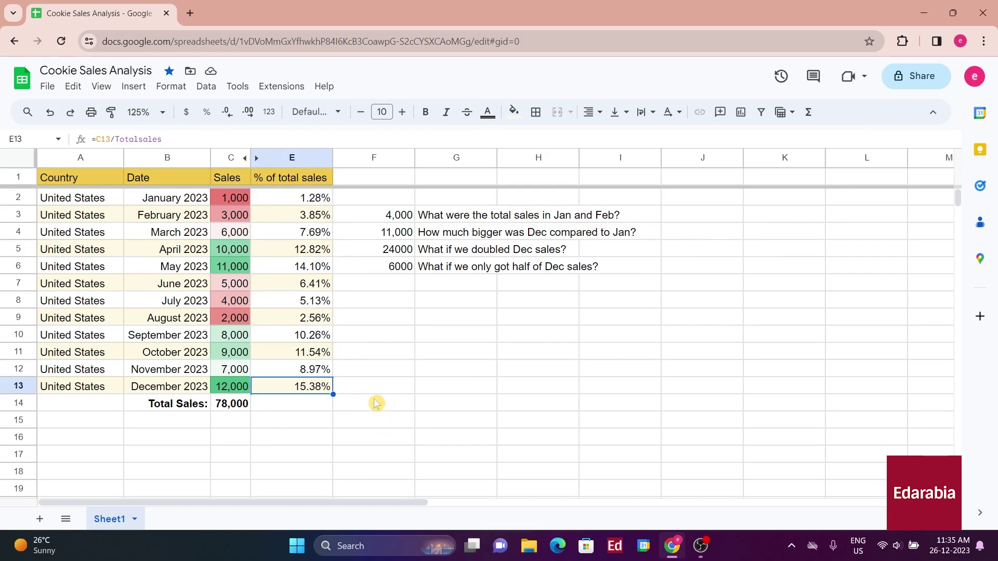
# Examine the name and cell settings of the Totalsales entry in the list of named ranges
pyautogui.click(207, 89)
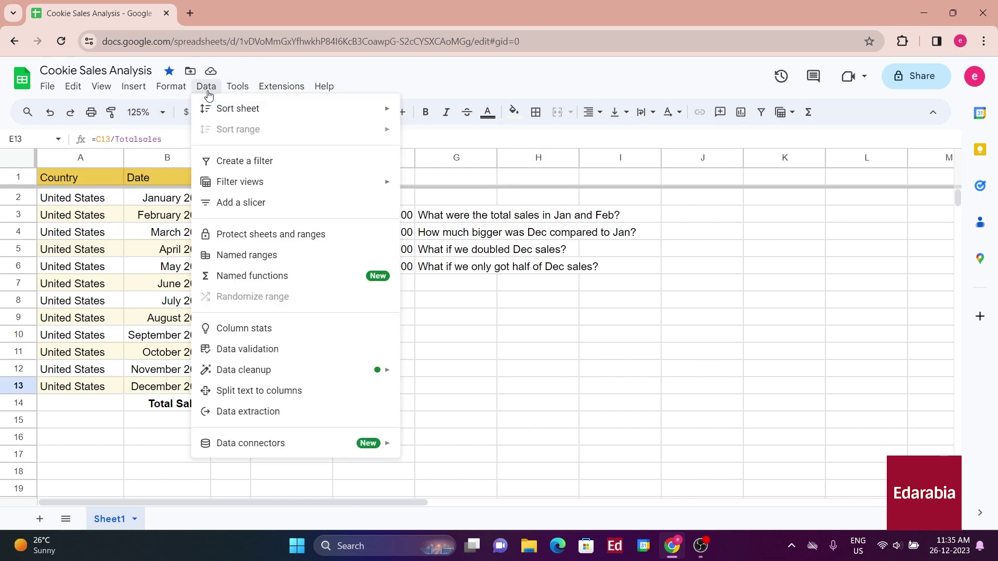
pyautogui.click(254, 260)
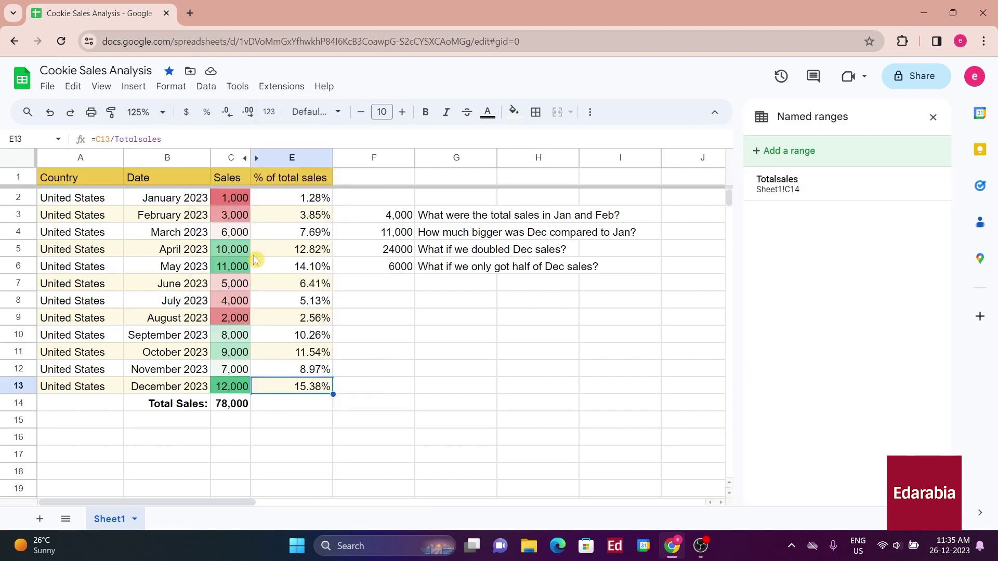
pyautogui.click(796, 190)
pyautogui.click(928, 184)
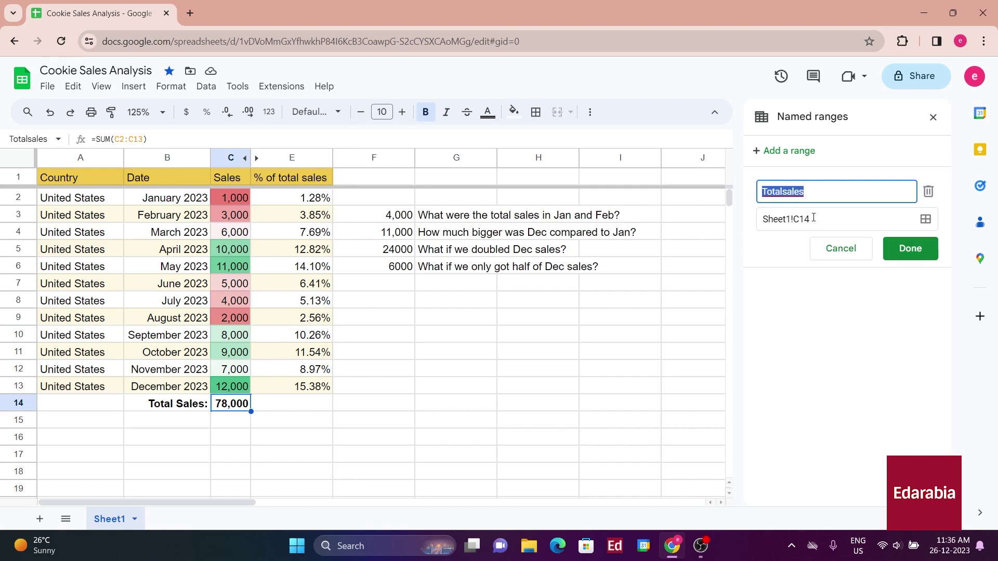
pyautogui.click(930, 118)
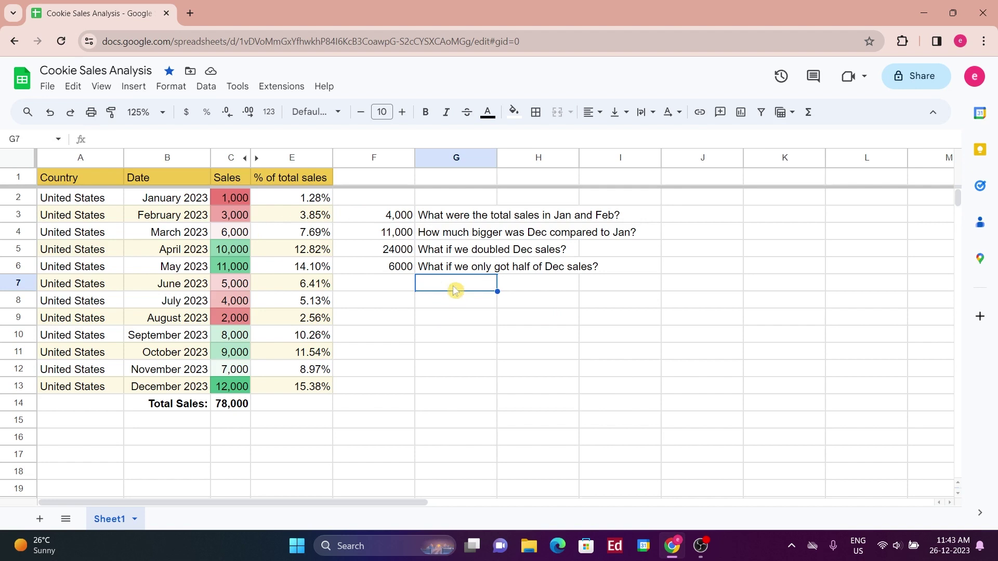
# Enter June 2023 in G7 as the lookup month
pyautogui.write('June 2023')
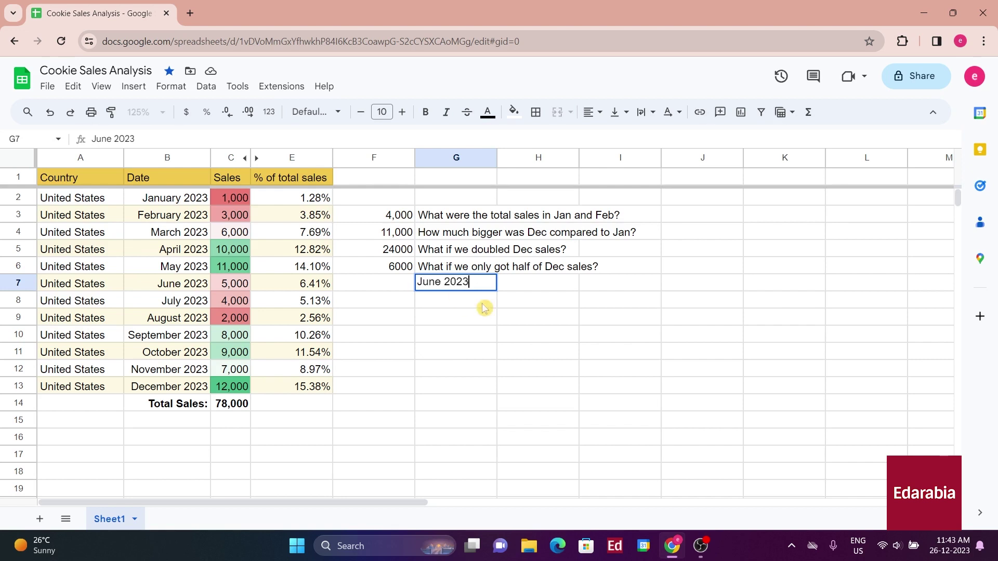
pyautogui.press('Return')
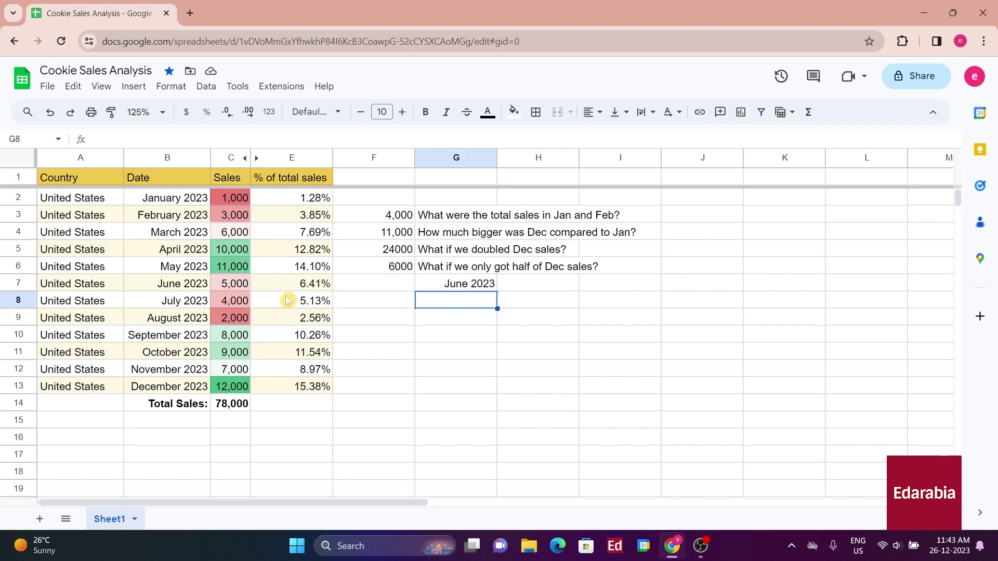
# Start a VLOOKUP formula in F7 and review the help on the function's arguments
pyautogui.click(376, 285)
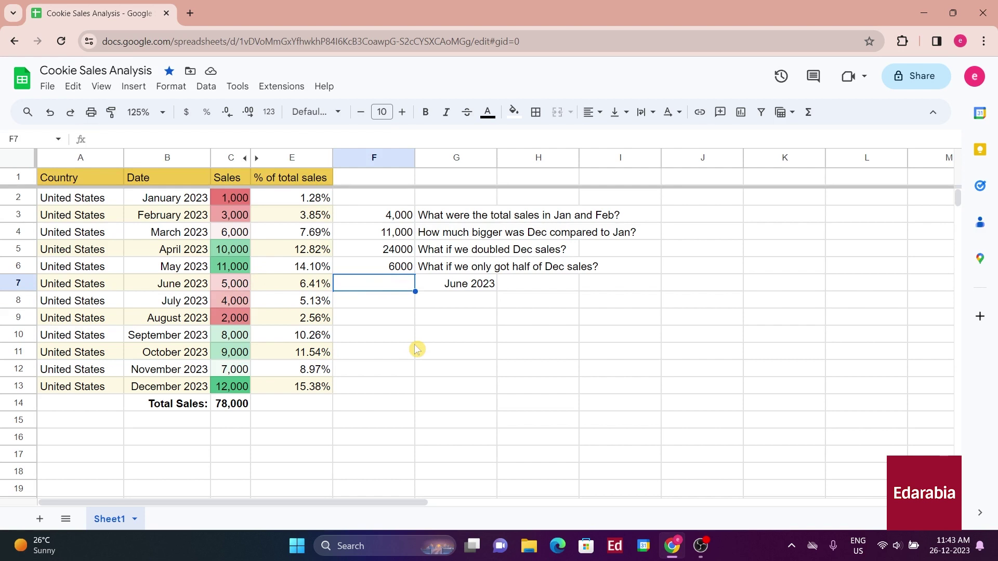
pyautogui.write('=')
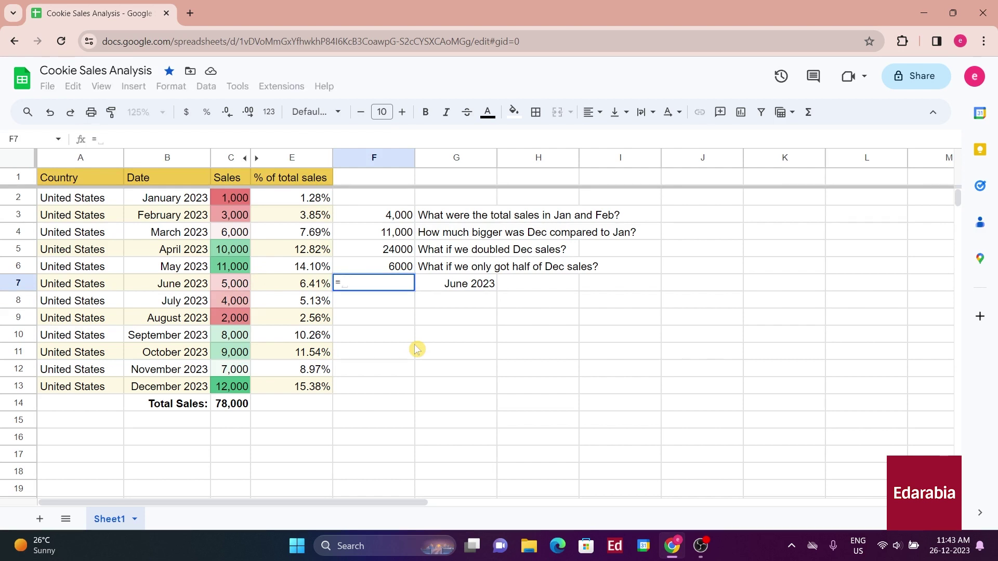
pyautogui.write('vlookup')
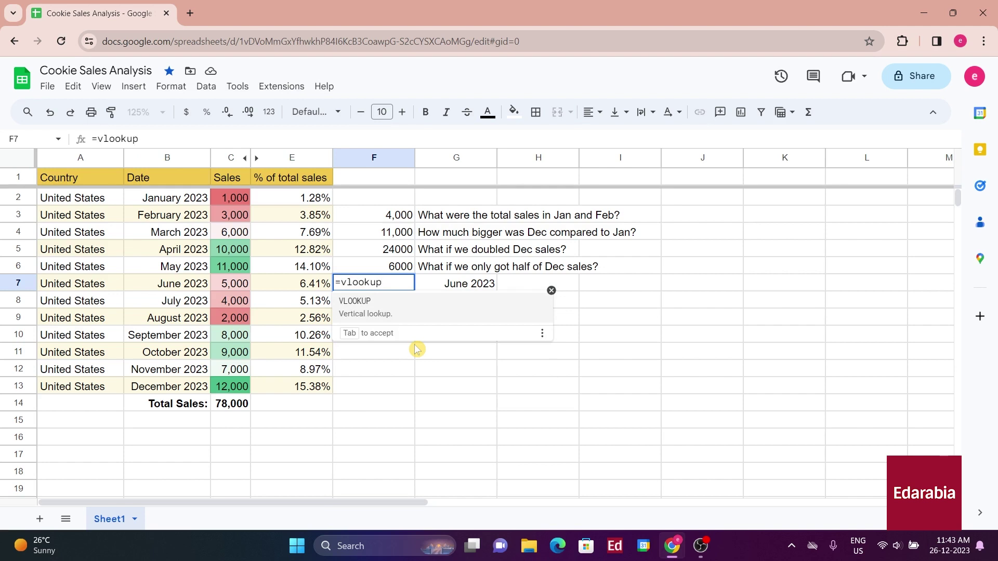
pyautogui.click(352, 304)
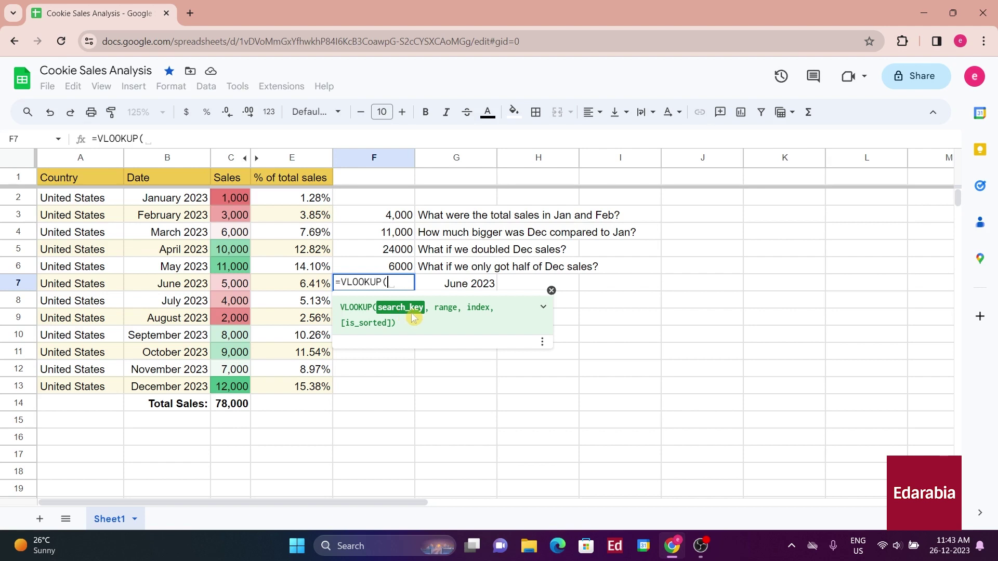
pyautogui.click(545, 308)
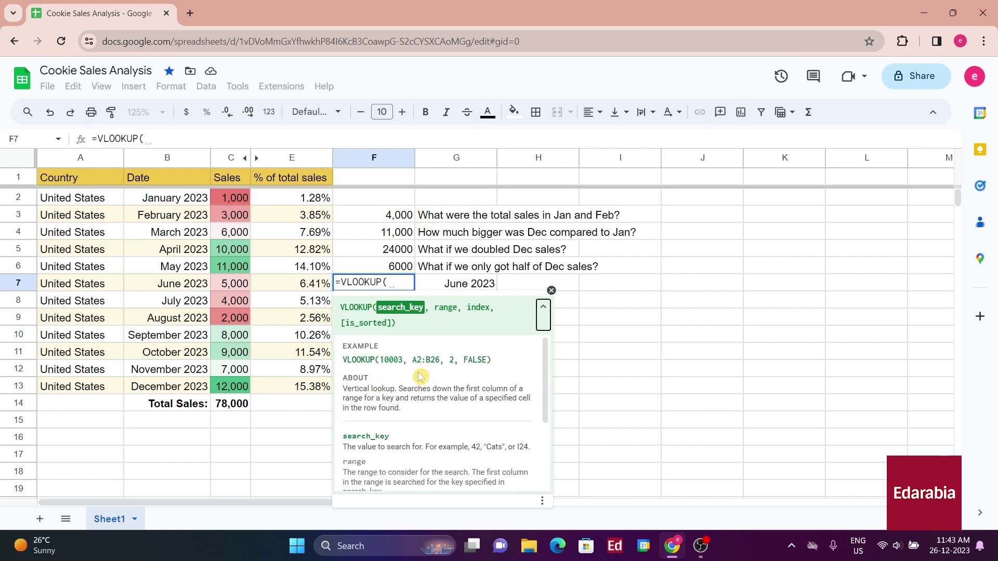
pyautogui.scroll(-3, 473, 400)
pyautogui.scroll(3, 512, 421)
pyautogui.click(543, 314)
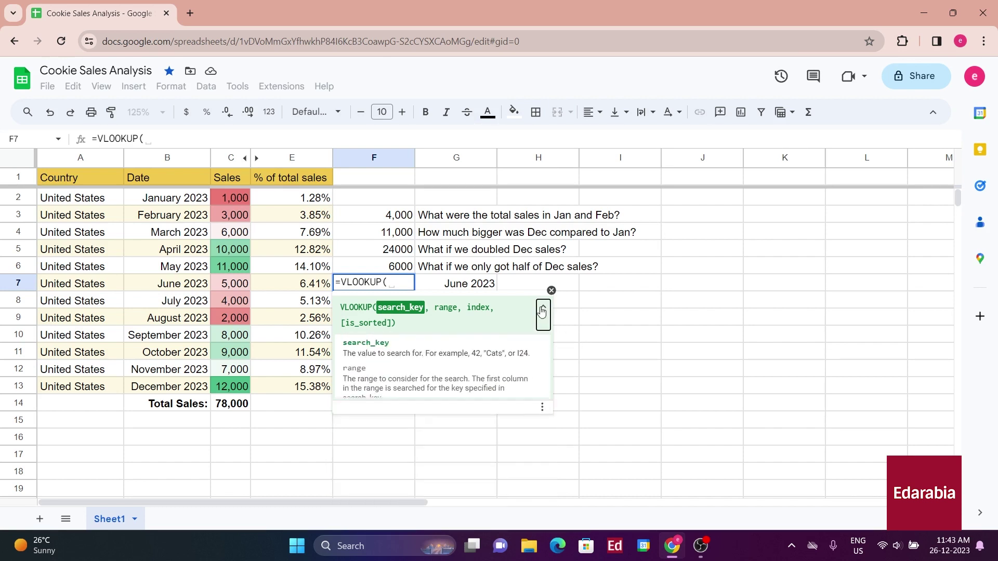
# Complete the F7 formula as =VLOOKUP(G7,B1:C13,2) to look up the sales for the month in G7
pyautogui.click(454, 284)
pyautogui.write(',')
pyautogui.moveTo(155, 182); pyautogui.dragTo(244, 387)
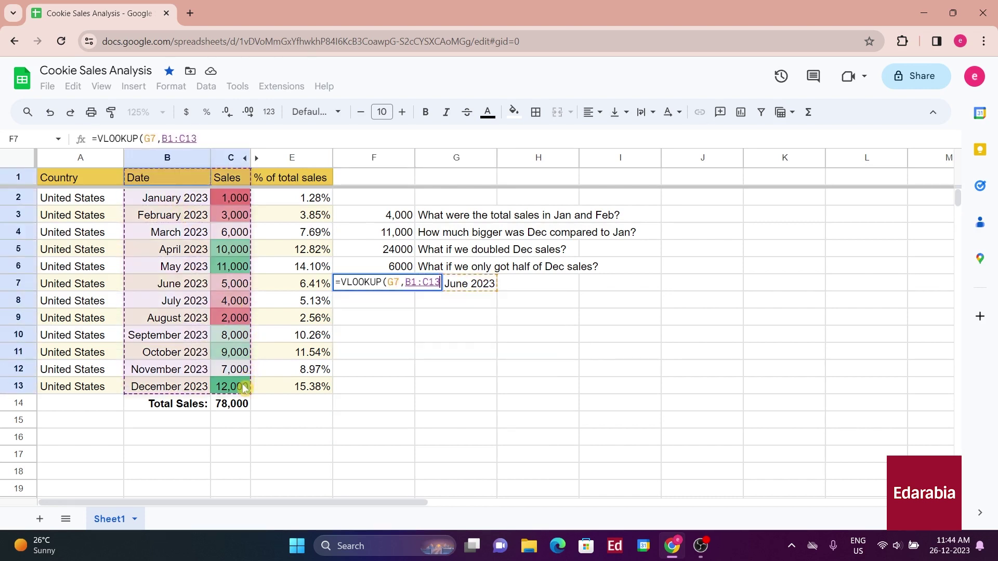
pyautogui.write(',')
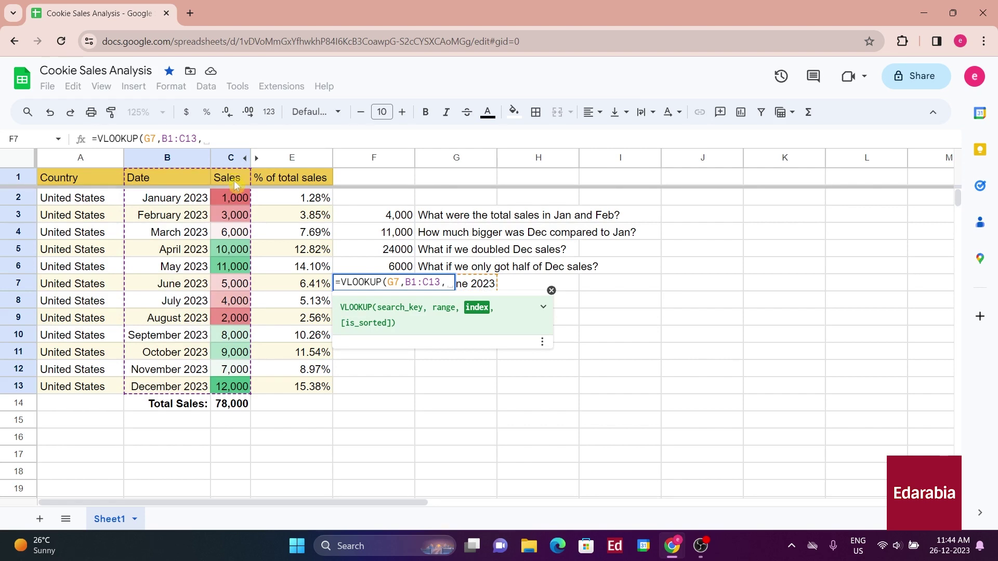
pyautogui.write('2')
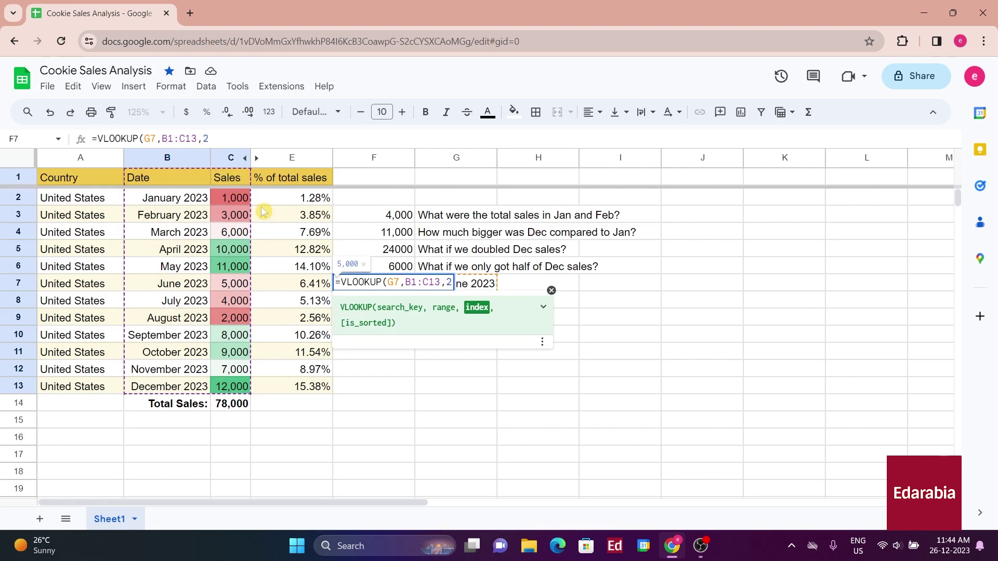
pyautogui.write(')')
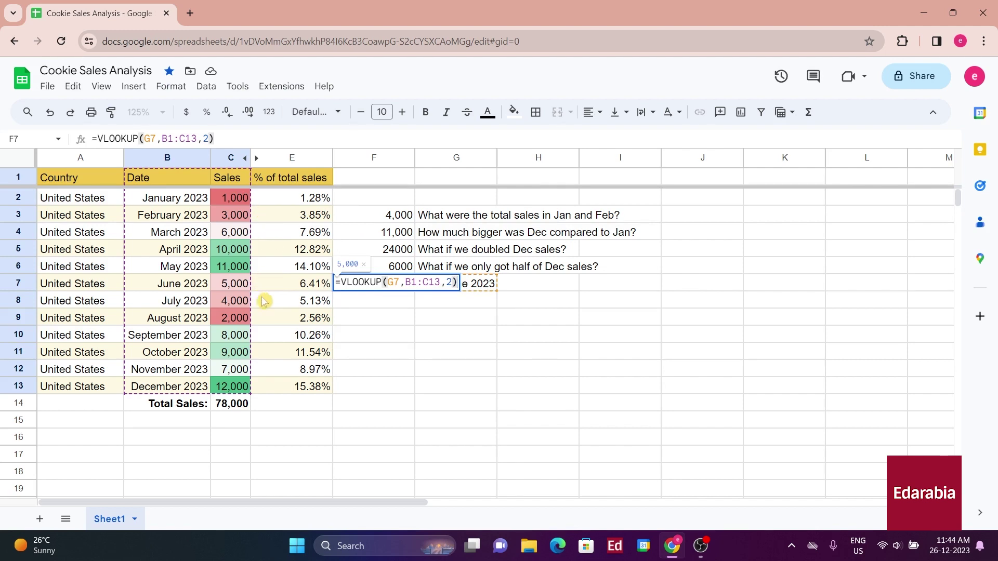
pyautogui.press('Return')
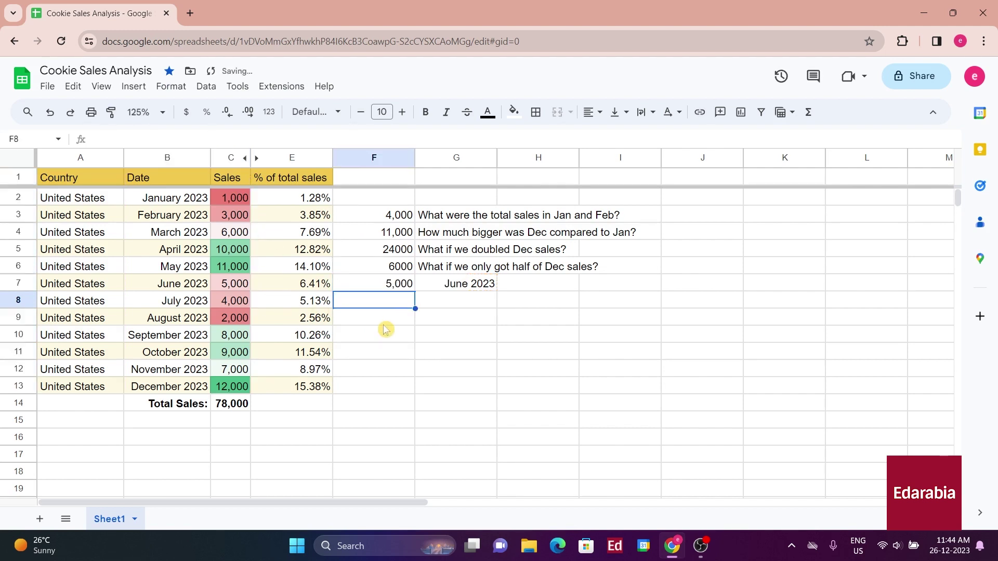
pyautogui.click(396, 287)
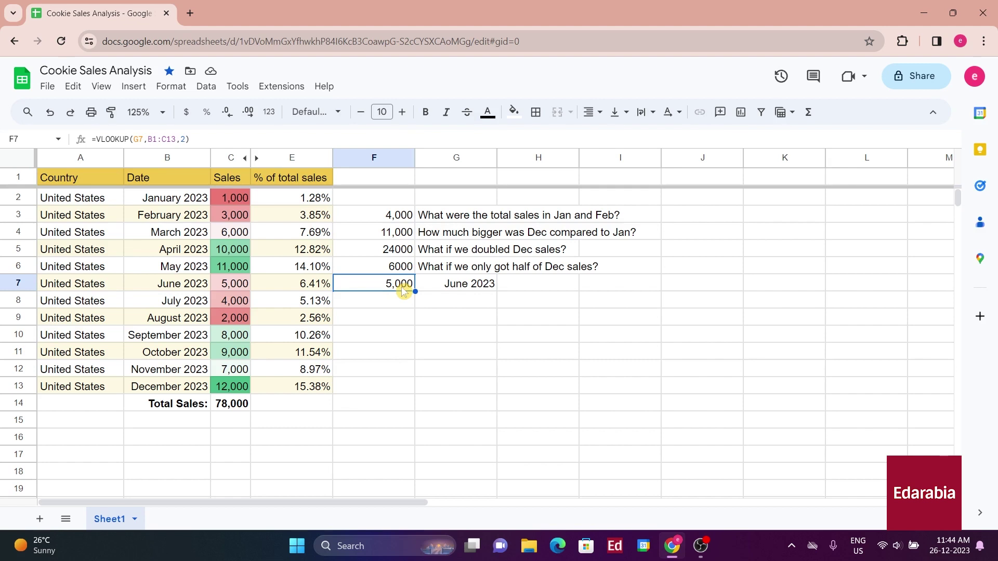
# Change the lookup month in G7 to December 2023 and check the VLOOKUP cell F7
pyautogui.click(447, 288)
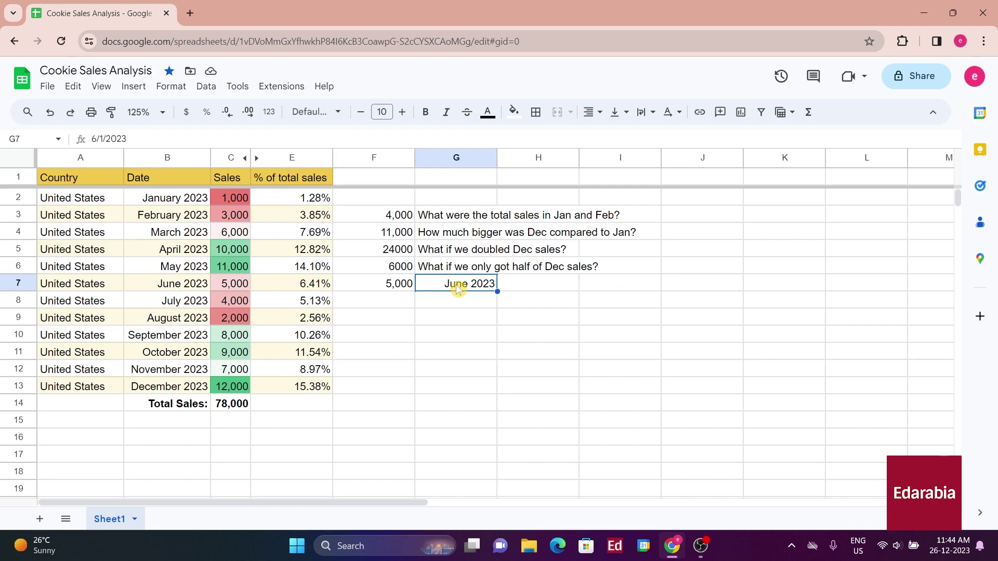
pyautogui.write('De')
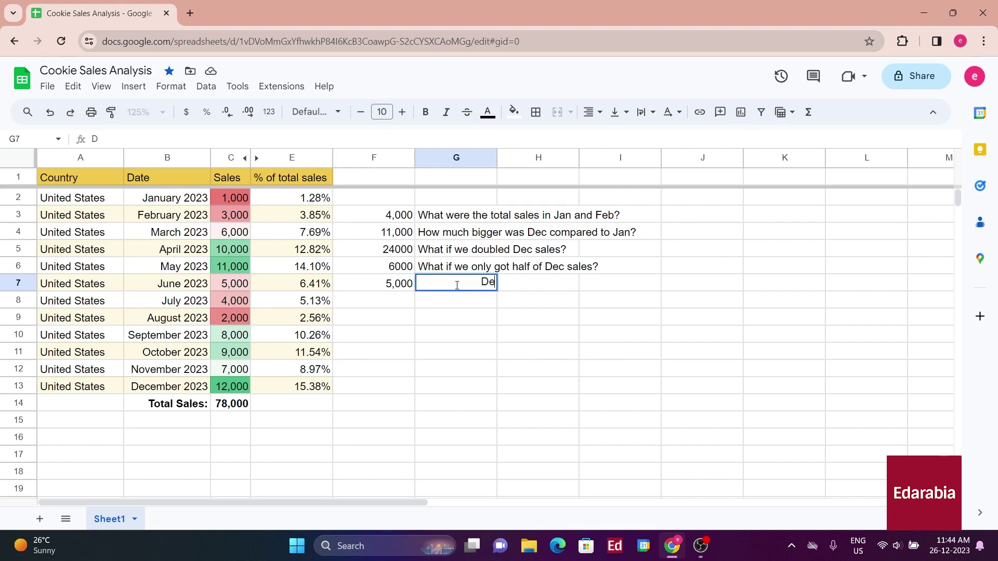
pyautogui.write('cember 2023')
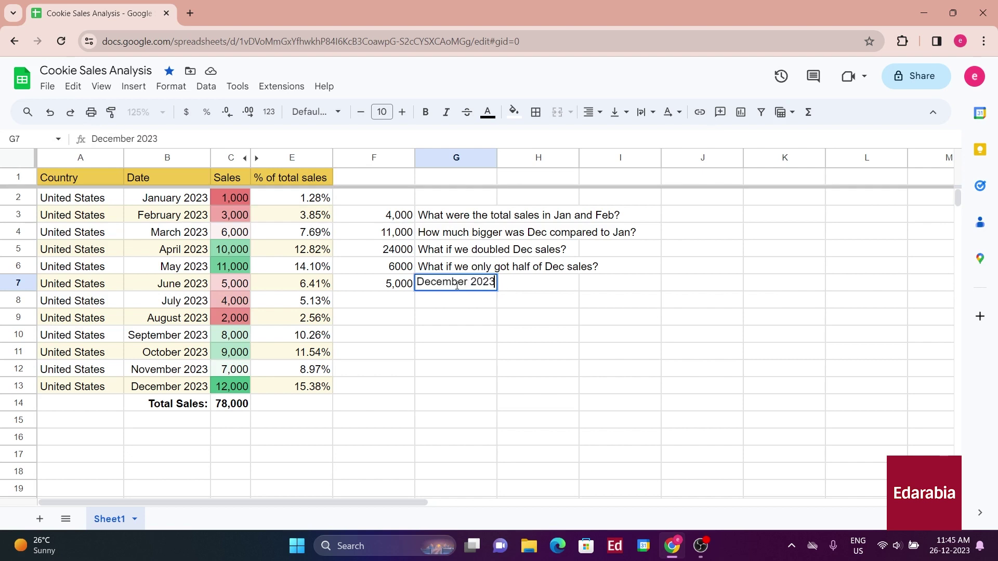
pyautogui.press('Return')
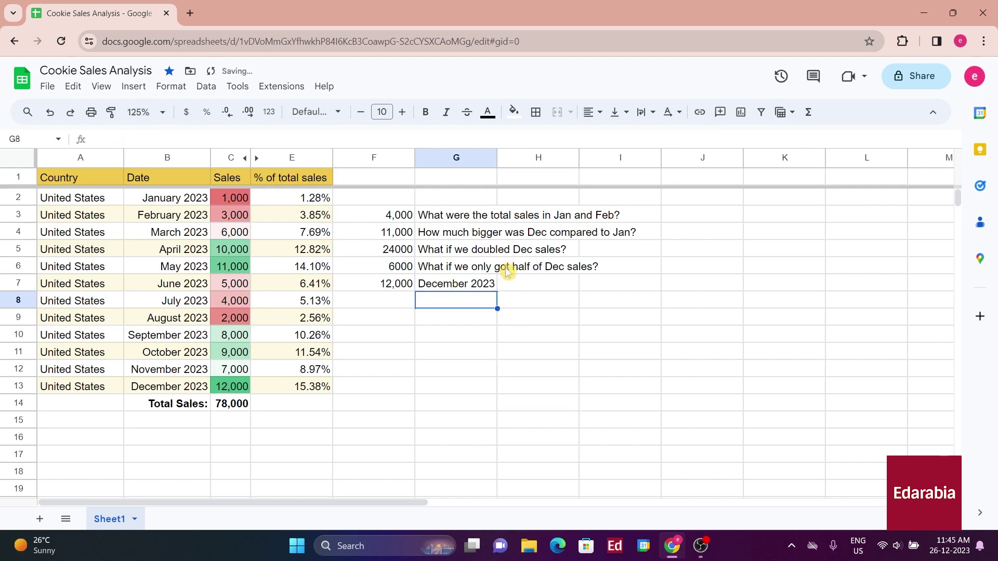
pyautogui.click(397, 287)
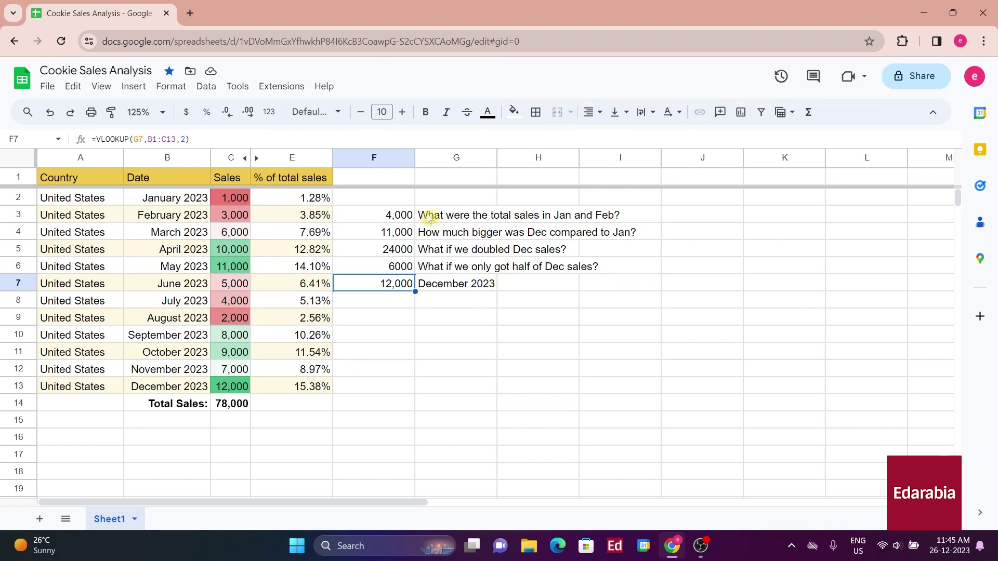
# Move the business questions and answers in F3:G7 to A1 of a new sheet and check the moved formulas
pyautogui.moveTo(379, 216); pyautogui.dragTo(471, 289)
pyautogui.hotkey('ctrl', 'c')
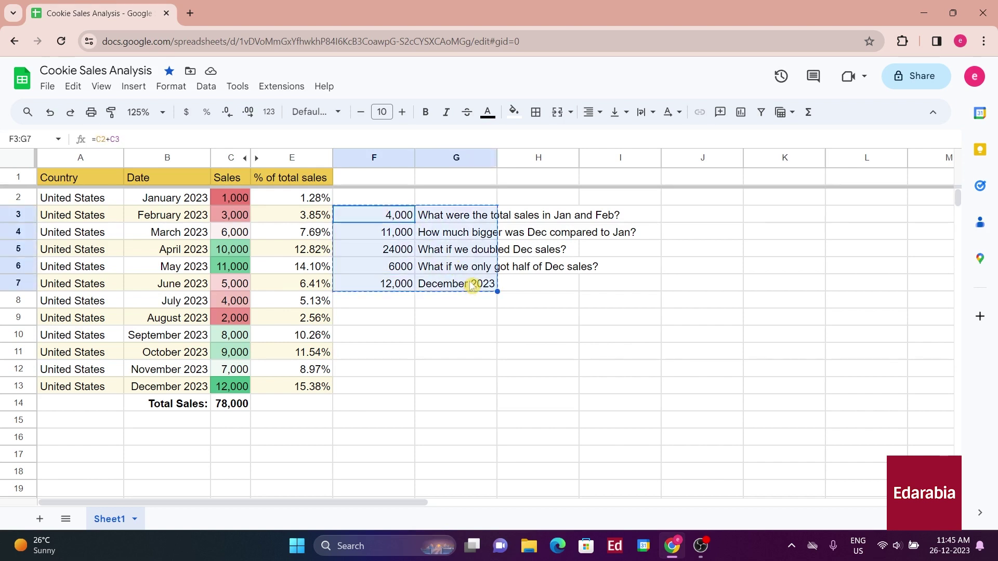
pyautogui.click(41, 519)
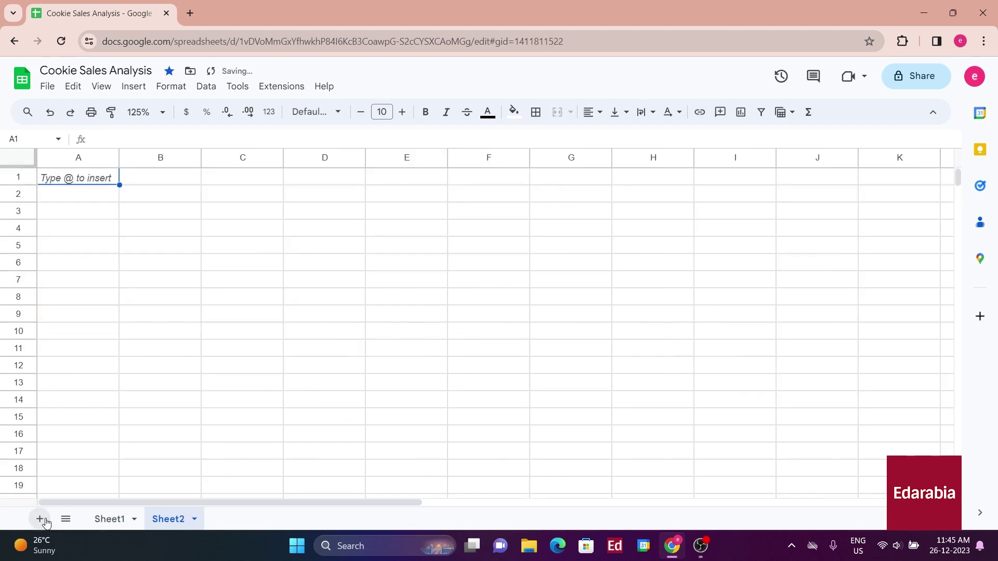
pyautogui.click(67, 181)
pyautogui.hotkey('ctrl', 'v')
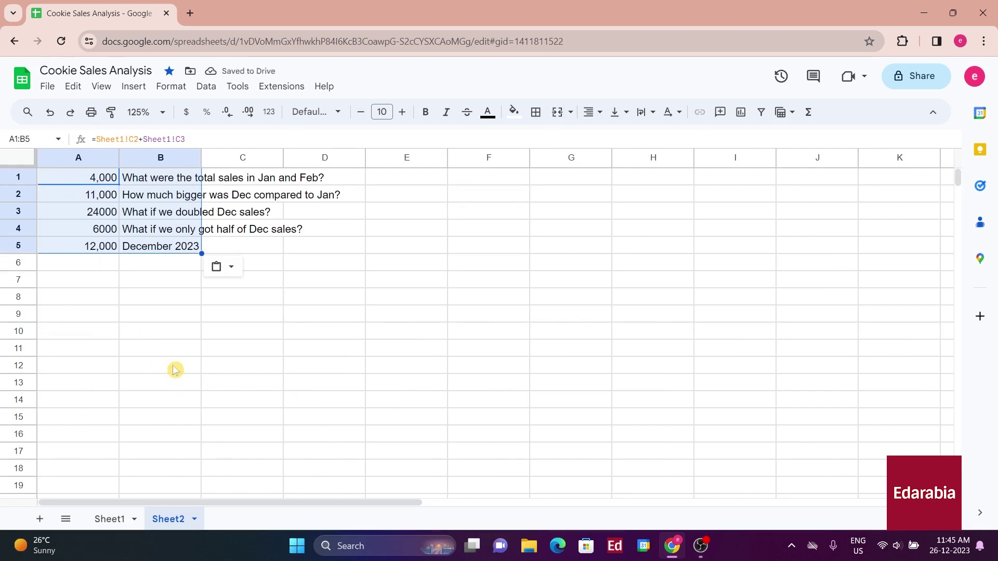
pyautogui.click(104, 180)
pyautogui.click(107, 210)
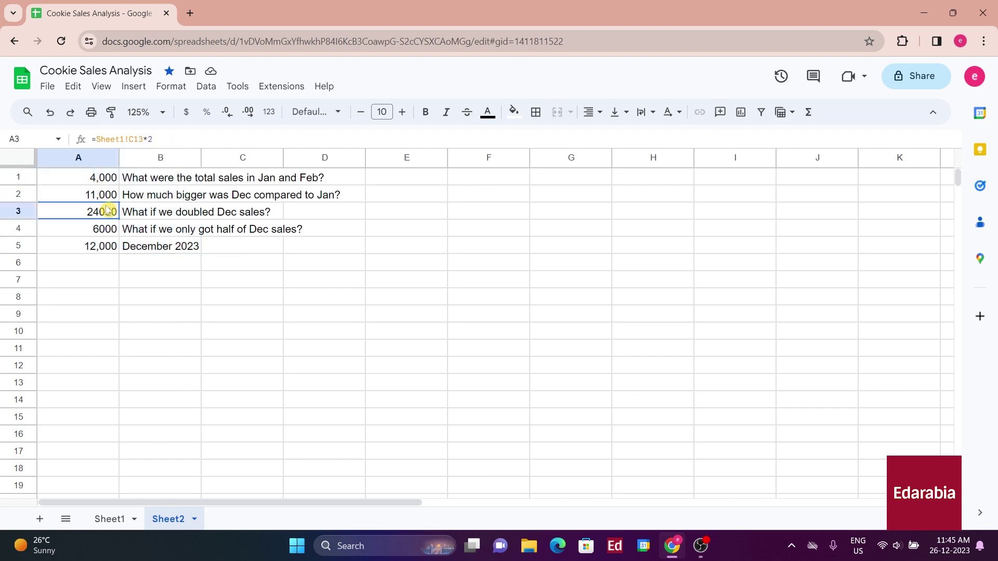
pyautogui.click(106, 232)
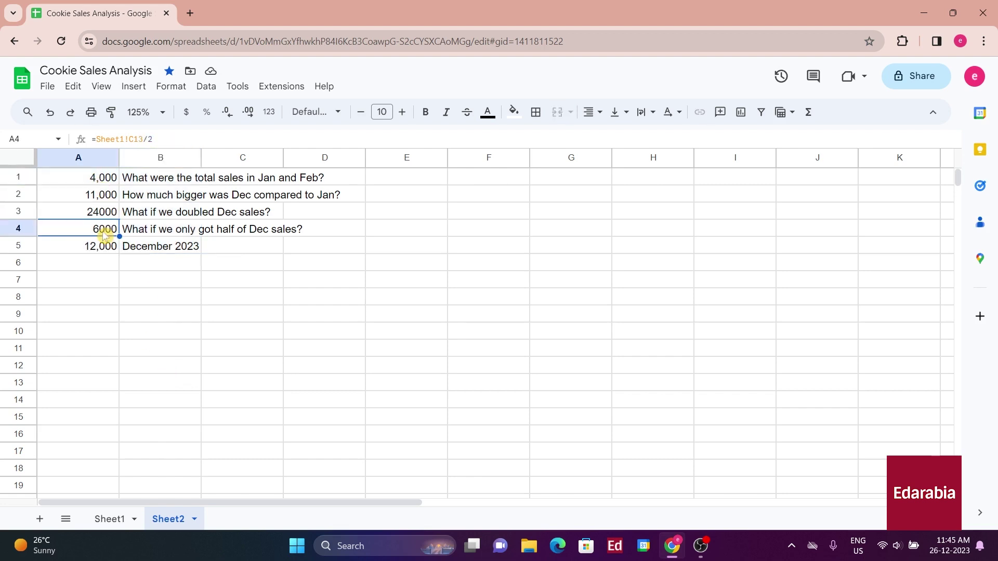
pyautogui.click(103, 180)
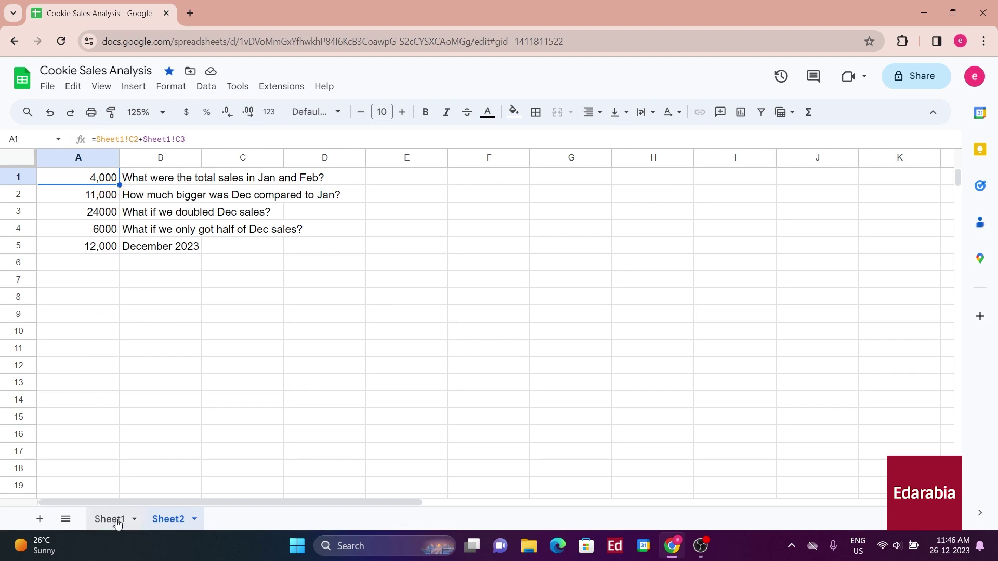
# Rename Sheet2 as Business Questions
pyautogui.doubleClick(172, 521)
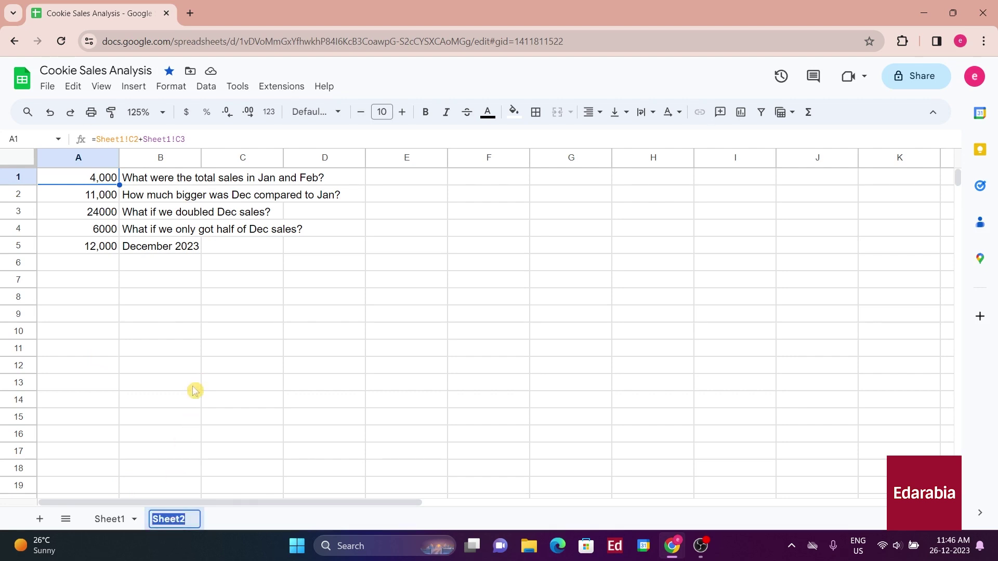
pyautogui.write('Business Questions')
pyautogui.press('Return')
# Rename Sheet1 as Sales Data and check the updated references in the Business Questions formulas
pyautogui.doubleClick(110, 519)
pyautogui.write('Sales Data')
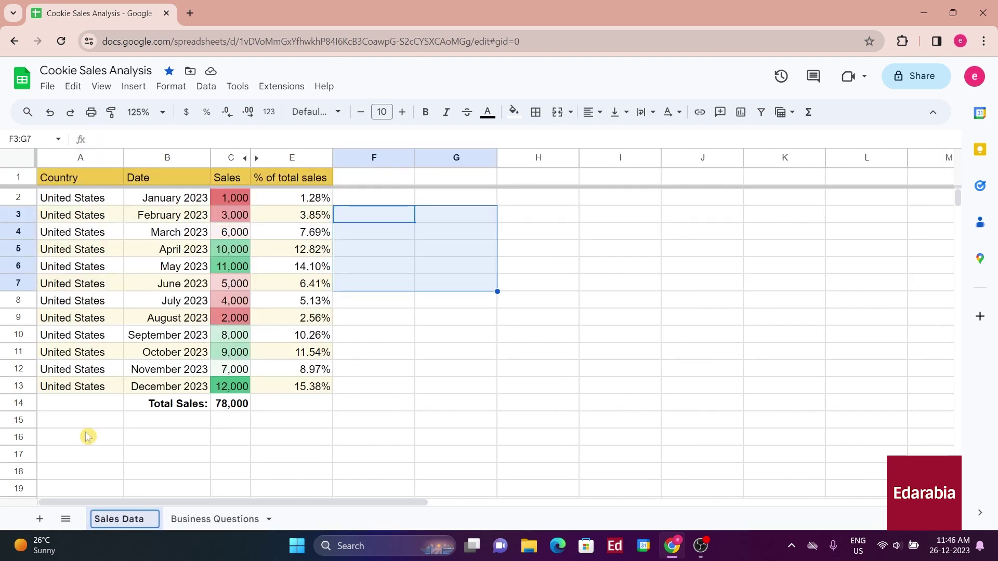
pyautogui.press('Return')
pyautogui.click(213, 520)
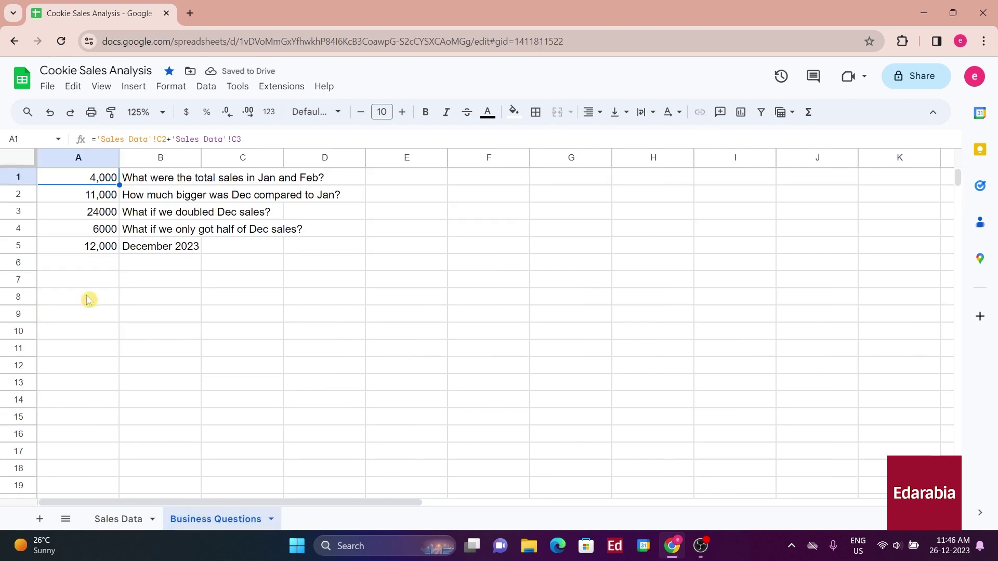
pyautogui.click(106, 196)
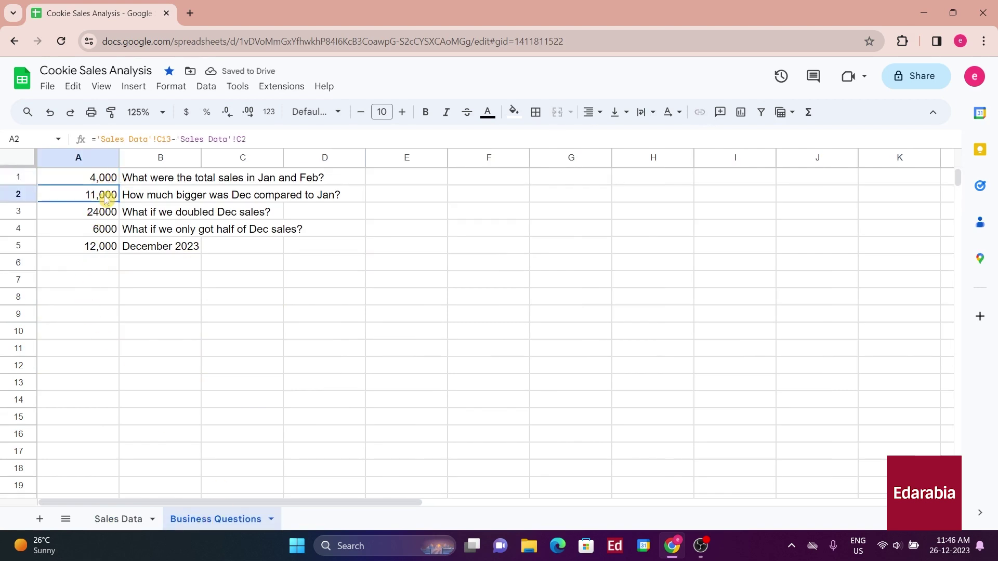
pyautogui.click(109, 216)
pyautogui.click(106, 178)
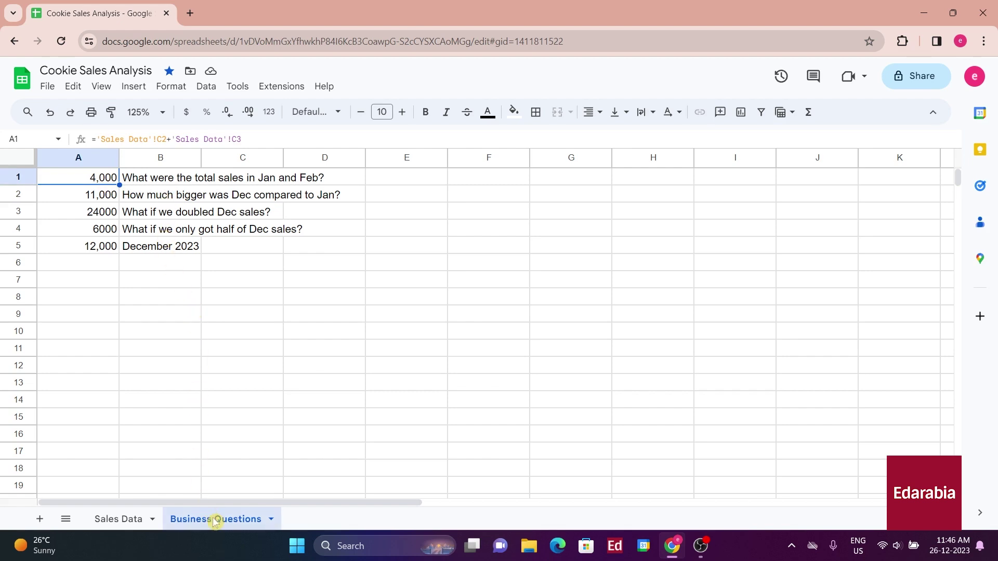
# Move the Business Questions sheet ahead of Sales Data and set its tab color to blue
pyautogui.moveTo(215, 521); pyautogui.dragTo(134, 517)
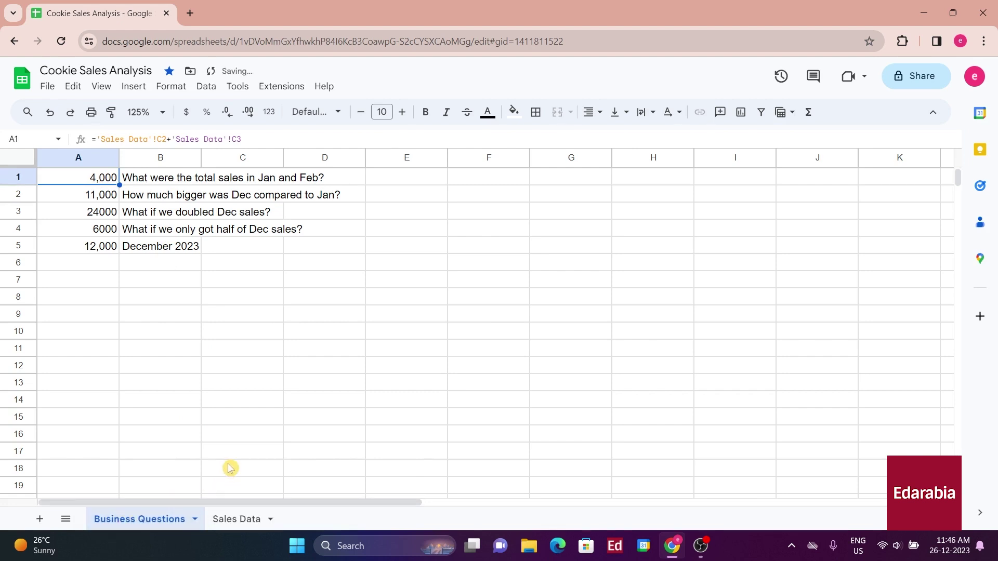
pyautogui.click(195, 522)
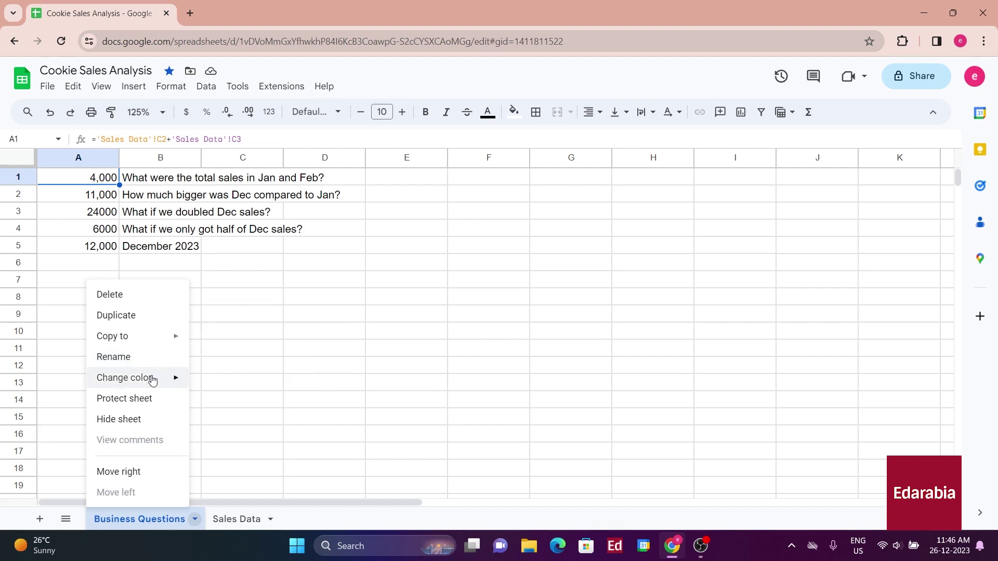
pyautogui.moveTo(152, 383)
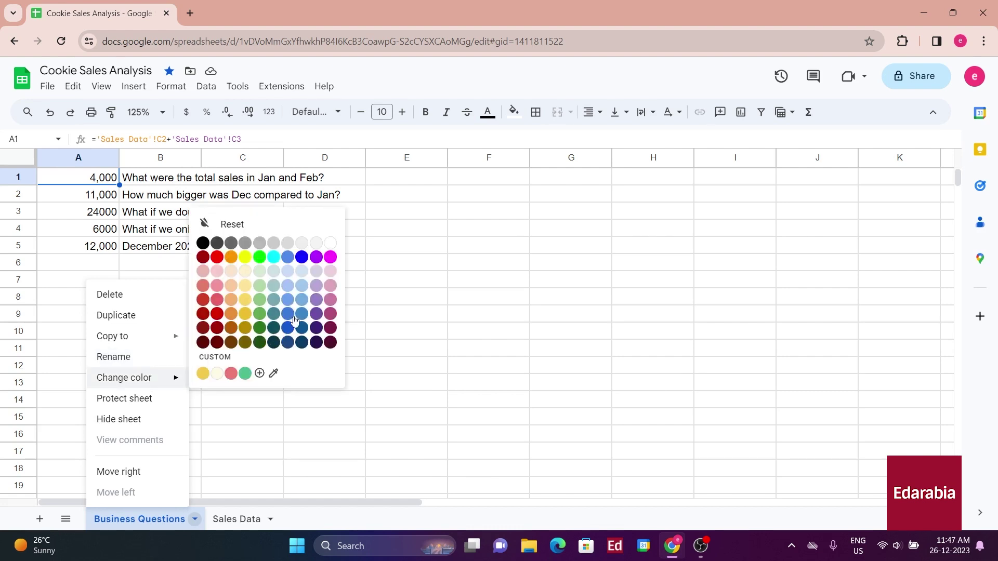
pyautogui.click(303, 260)
pyautogui.click(260, 365)
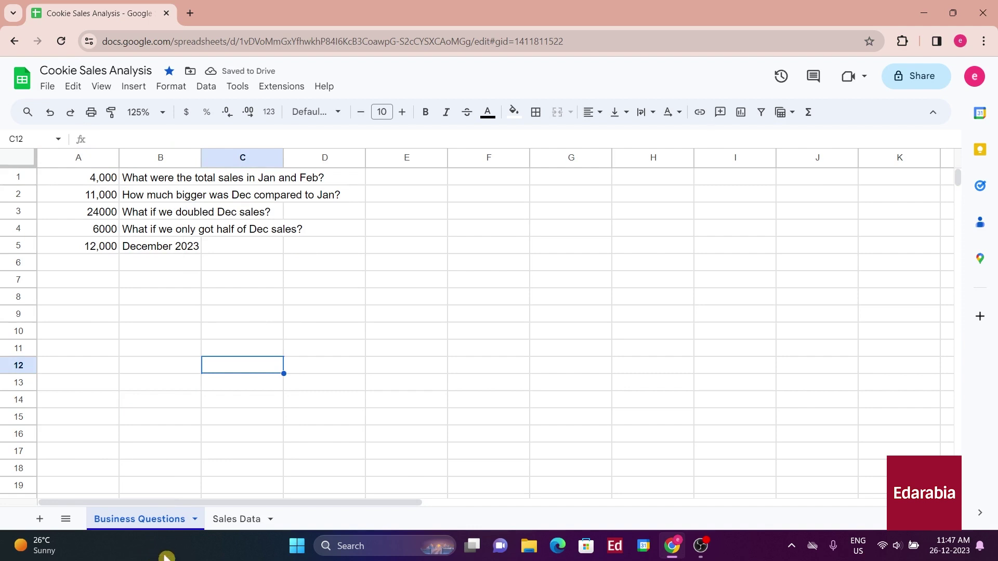
pyautogui.click(195, 519)
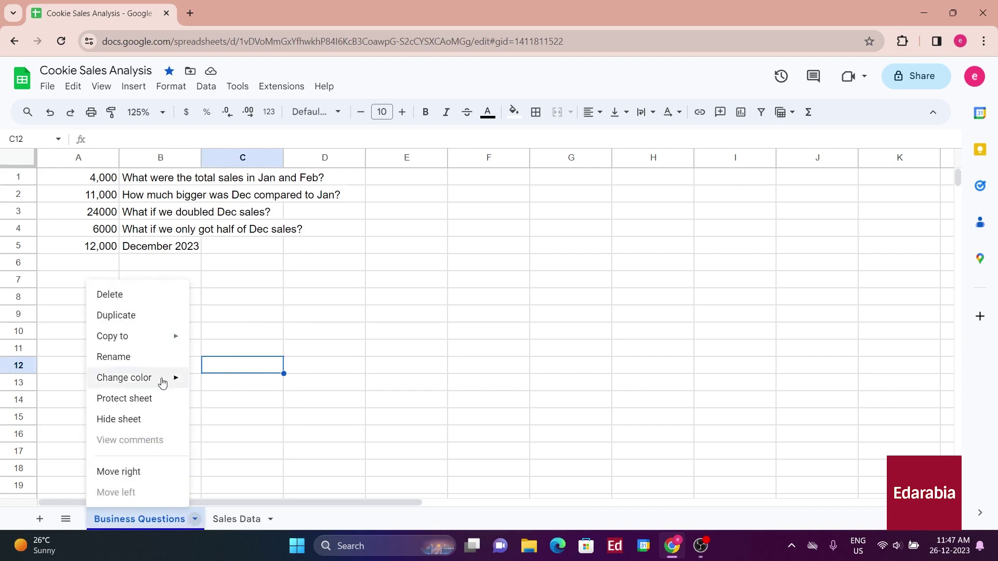
pyautogui.click(250, 421)
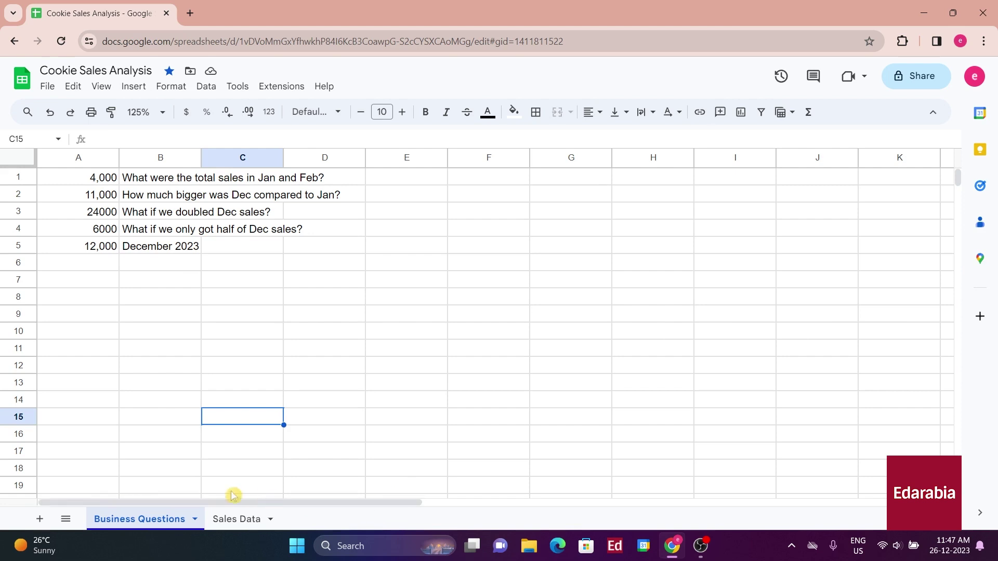
pyautogui.click(70, 521)
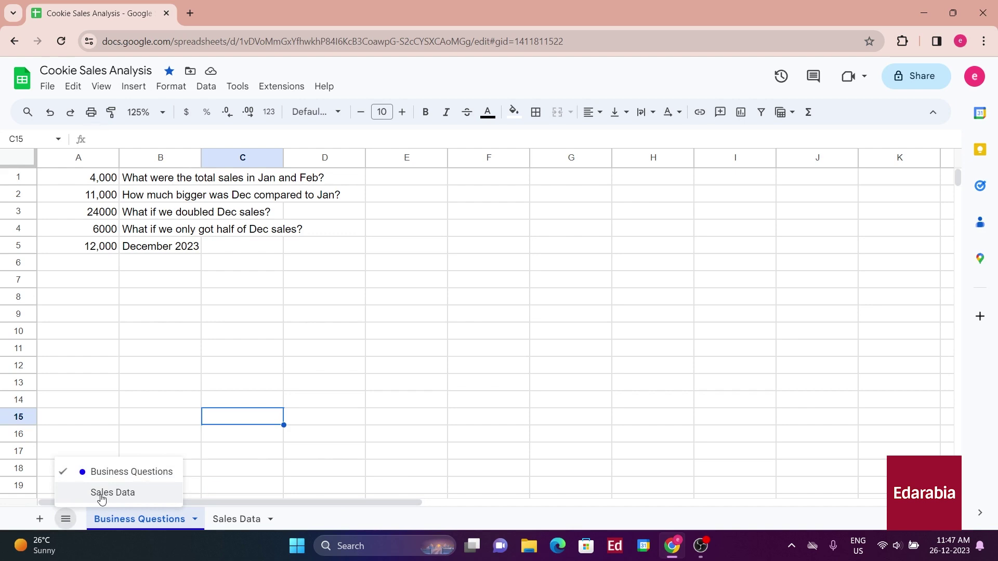
pyautogui.click(114, 335)
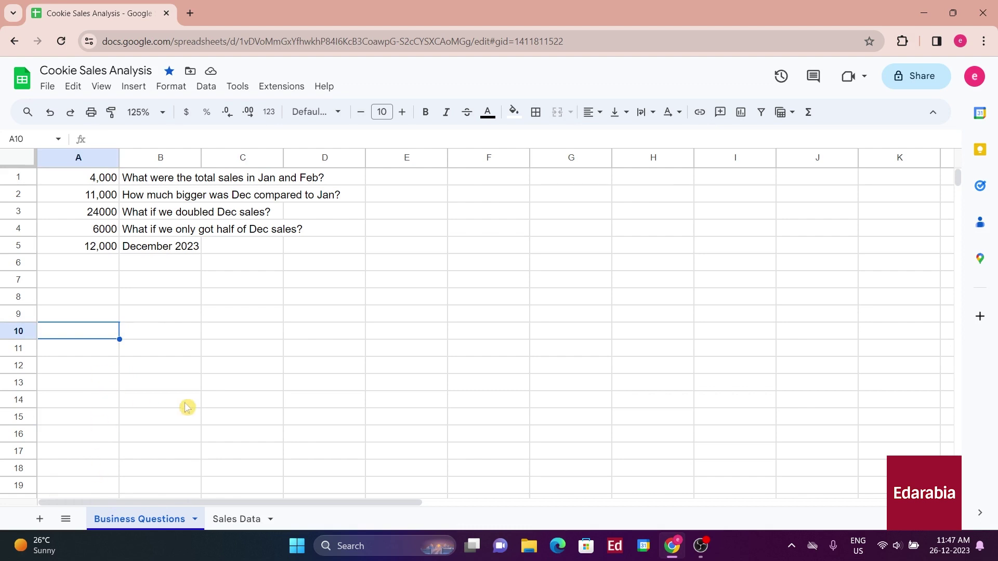
# Create a filter on the range A1:E13 of the Sales Data sheet
pyautogui.click(231, 518)
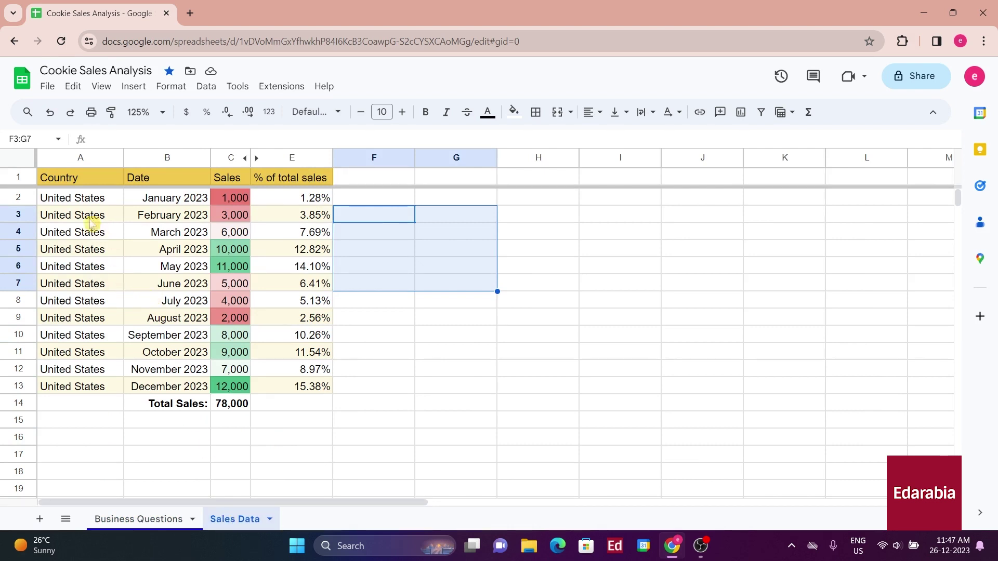
pyautogui.click(229, 158)
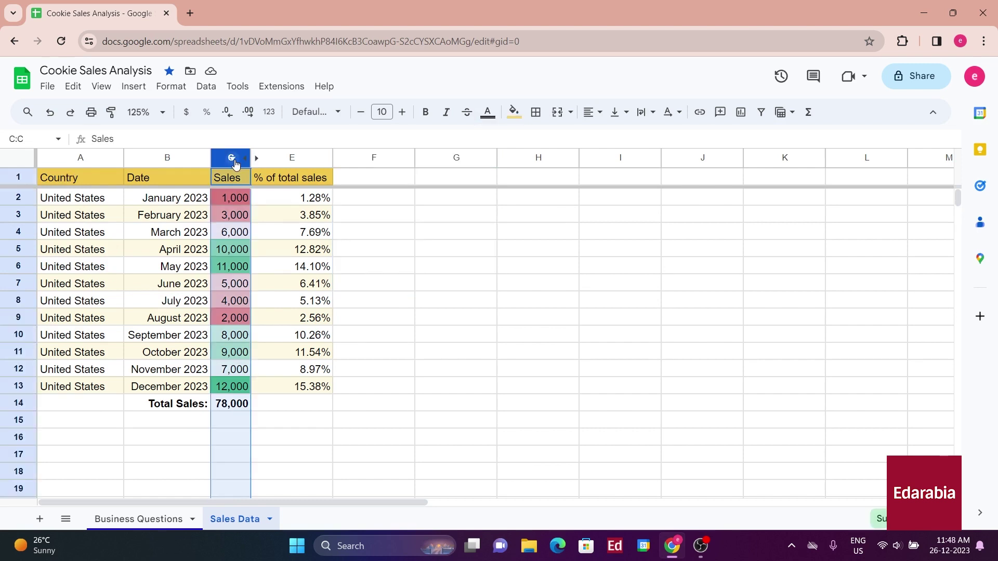
pyautogui.rightClick(229, 157)
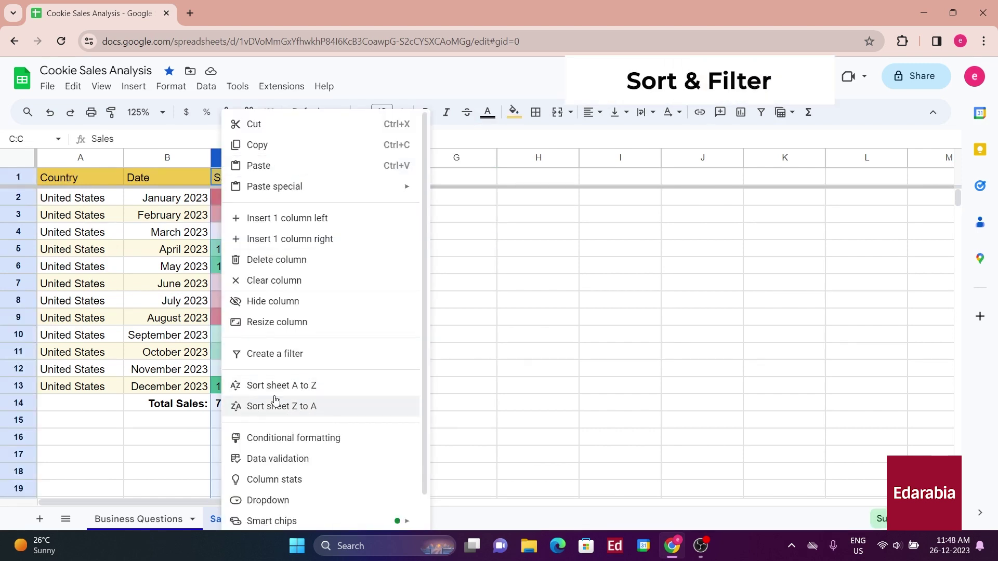
pyautogui.click(166, 436)
pyautogui.moveTo(72, 180); pyautogui.dragTo(285, 390)
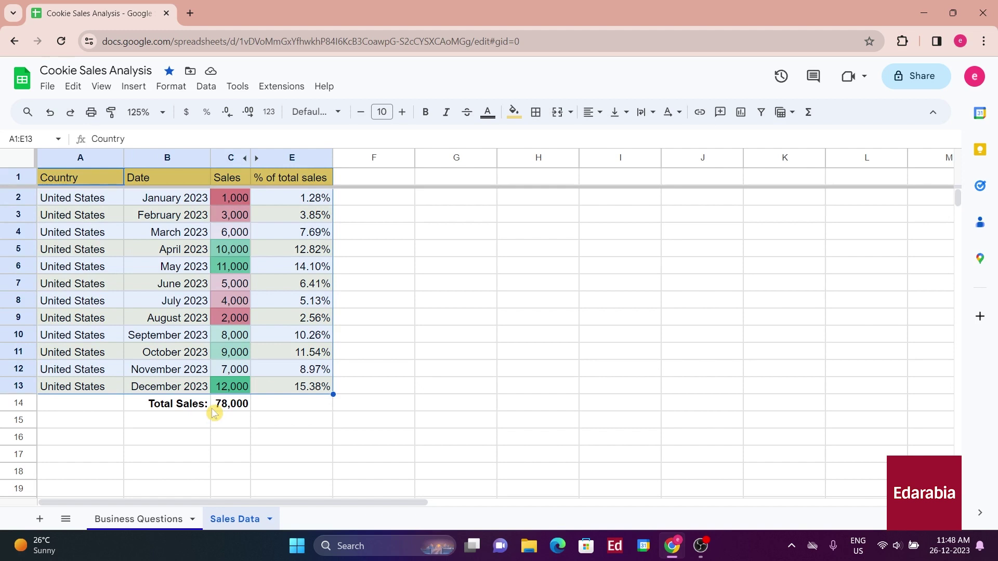
pyautogui.click(762, 114)
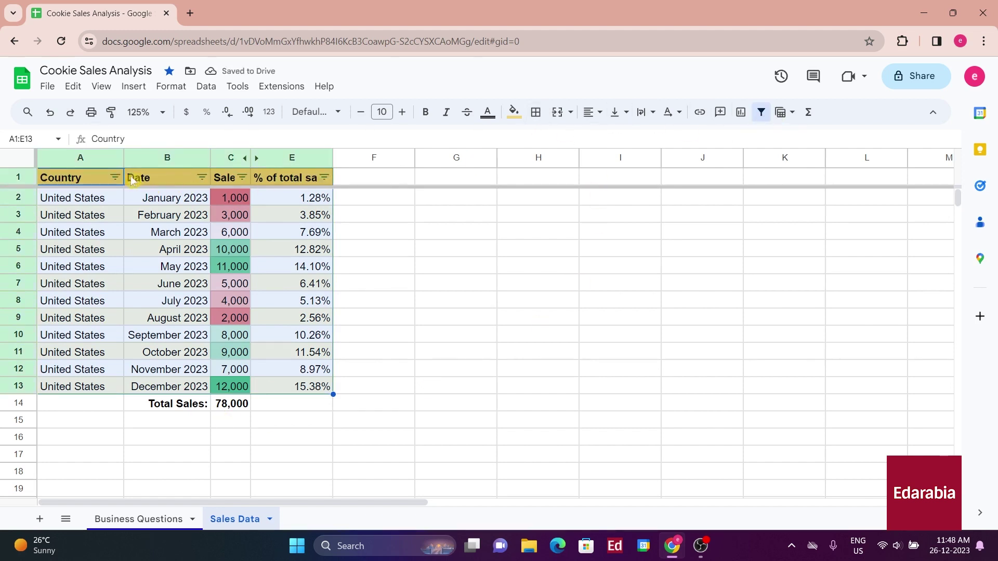
# Sort the table by Sales from Z to A, and return it to date order by sorting Date A to Z
pyautogui.click(242, 177)
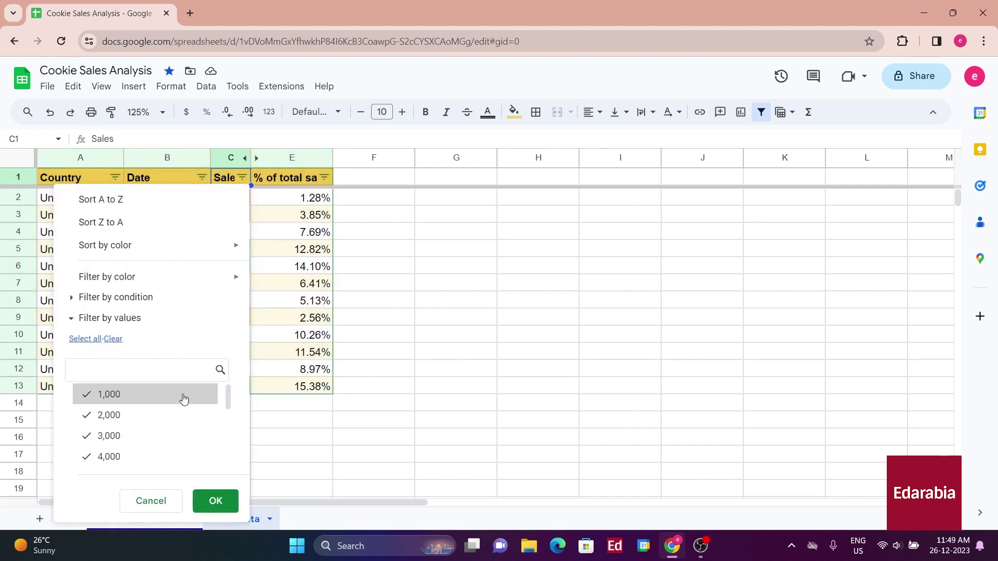
pyautogui.scroll(-3, 156, 428)
pyautogui.scroll(3, 161, 427)
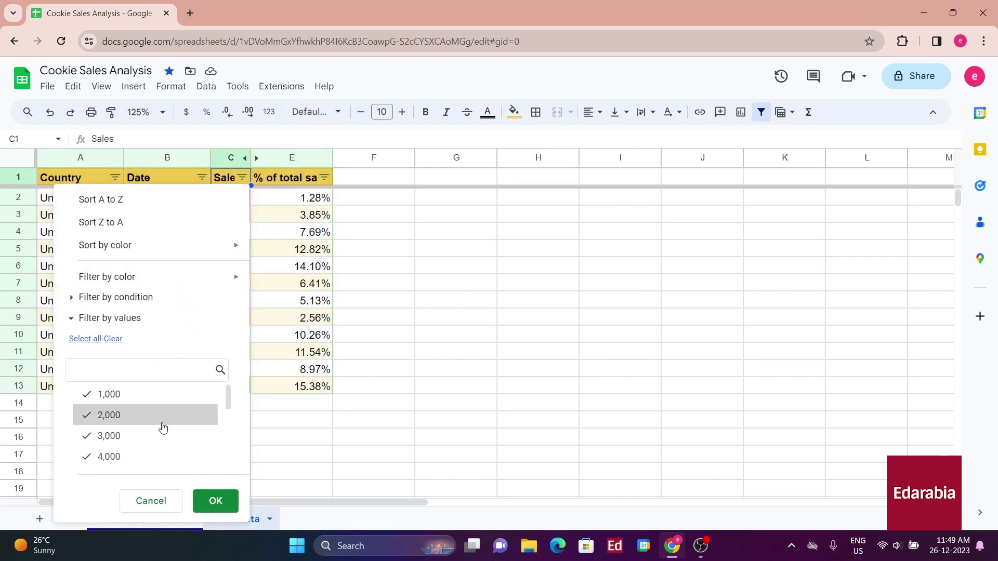
pyautogui.click(151, 223)
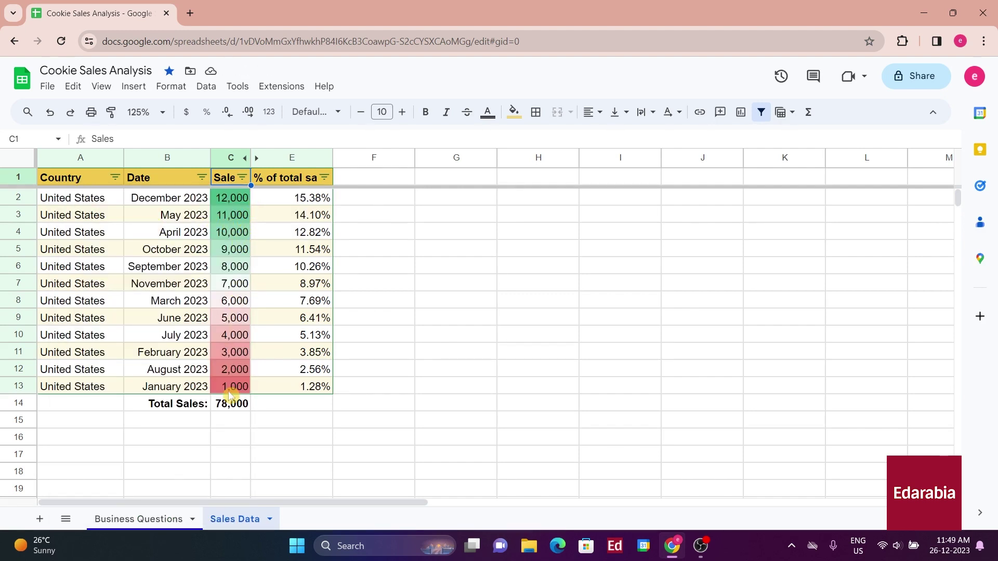
pyautogui.click(202, 177)
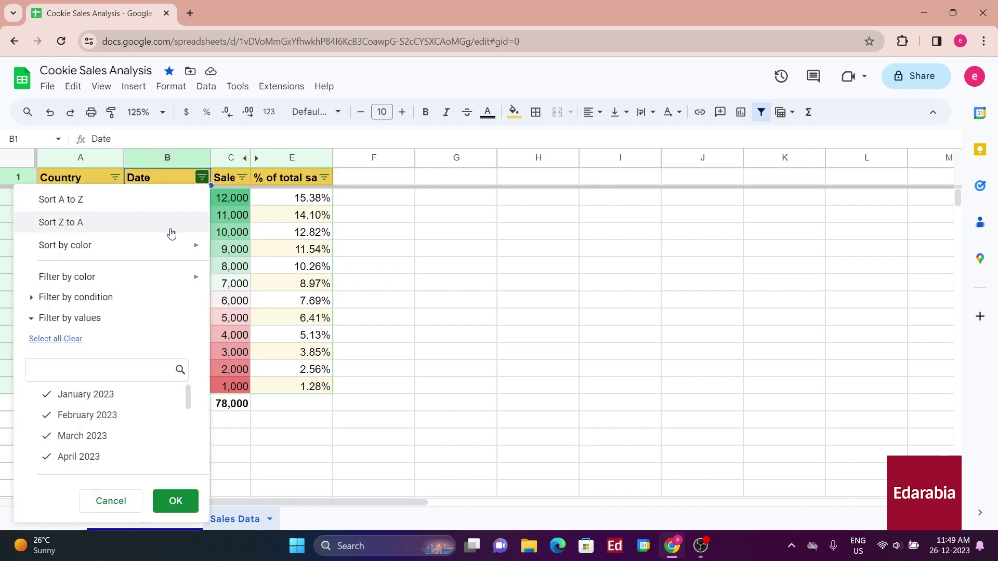
pyautogui.click(122, 200)
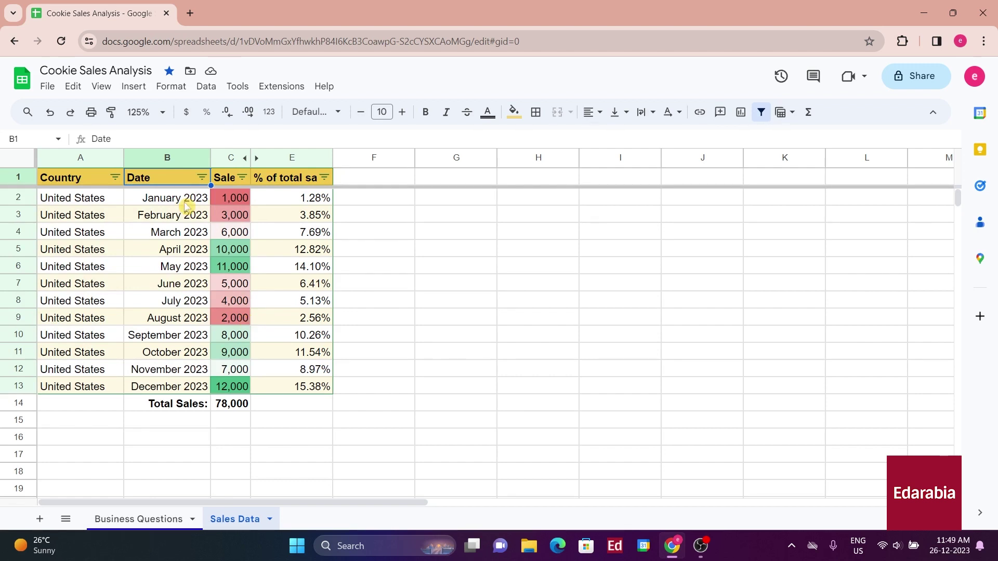
# Filter the Date column by values to show only January 2023, February 2023 and March 2023
pyautogui.click(202, 177)
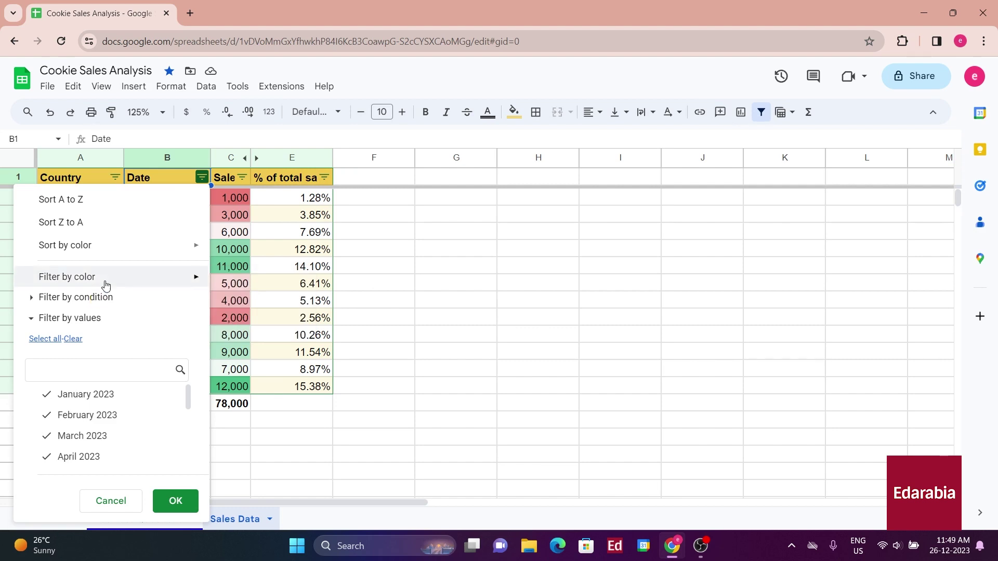
pyautogui.click(42, 297)
pyautogui.click(37, 297)
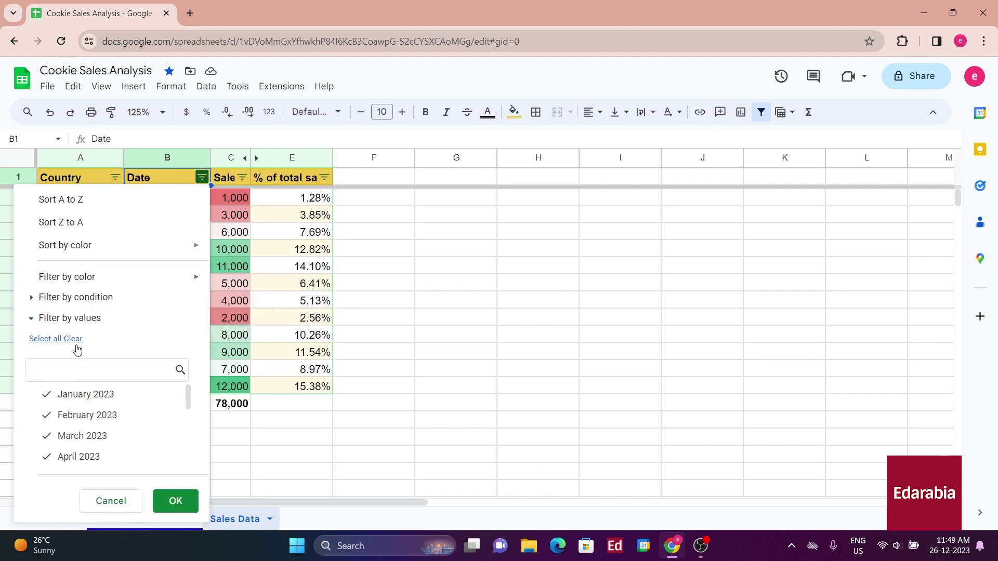
pyautogui.click(66, 414)
pyautogui.click(65, 394)
pyautogui.click(67, 436)
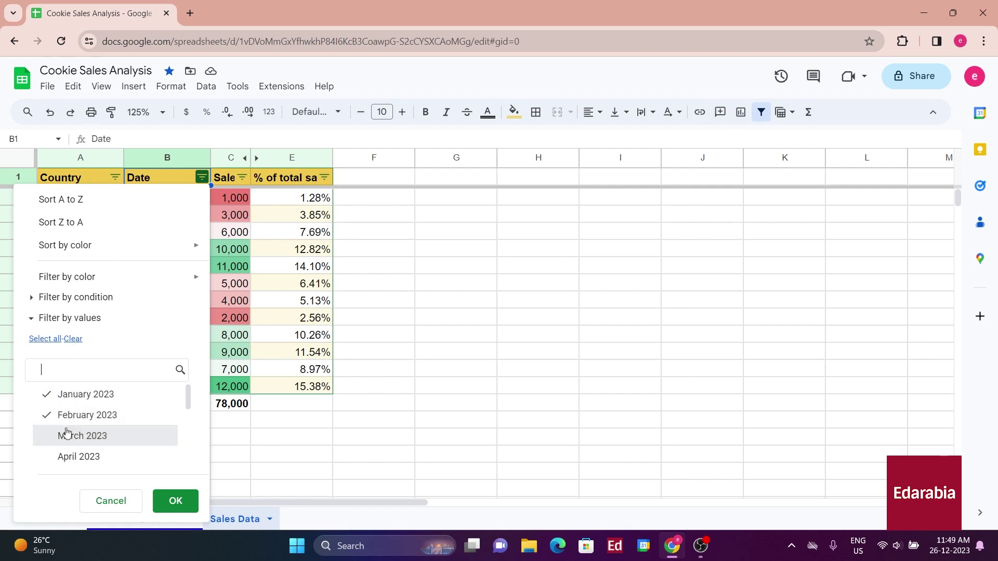
pyautogui.click(175, 502)
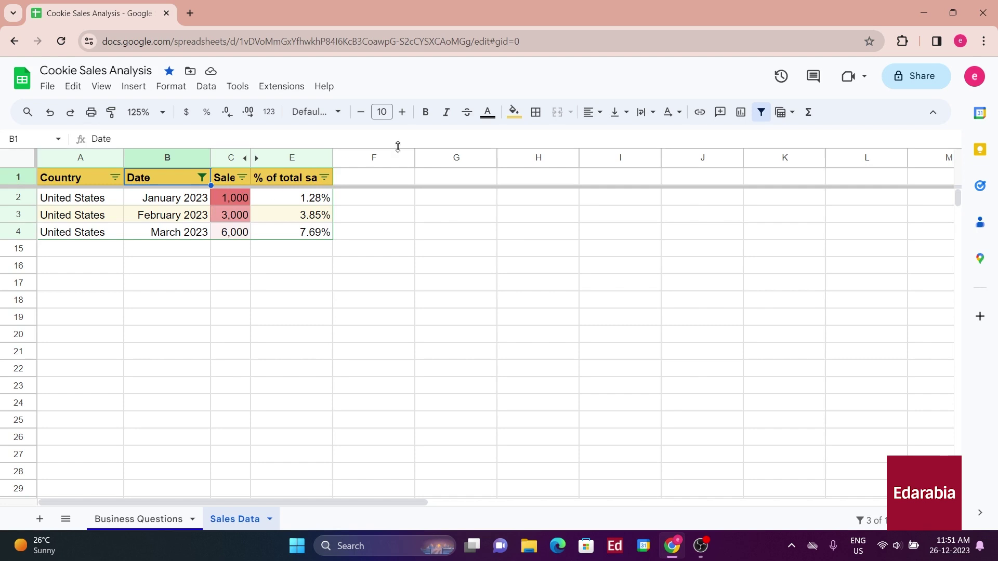
# Save the current Date filter as a filter view
pyautogui.click(784, 112)
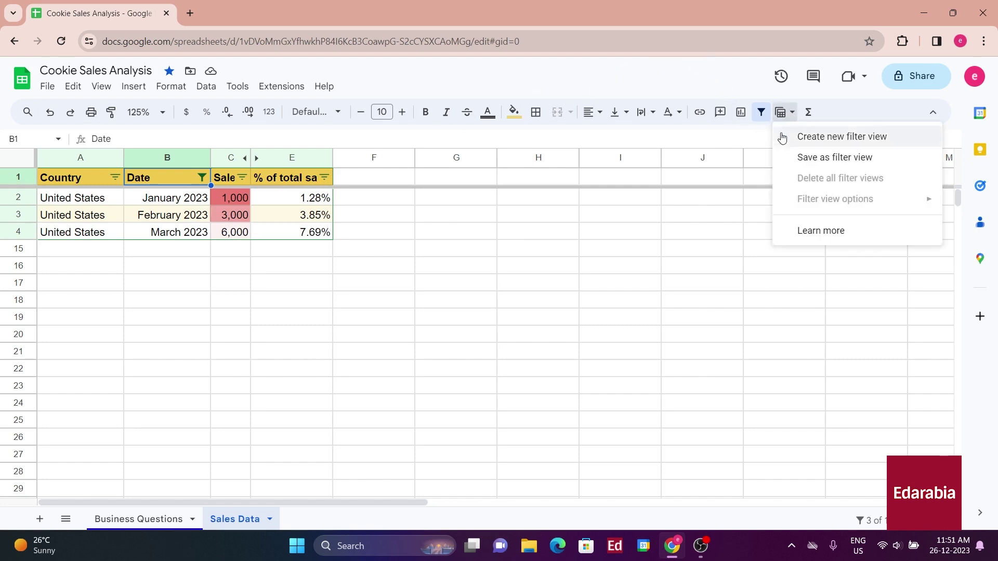
pyautogui.click(837, 163)
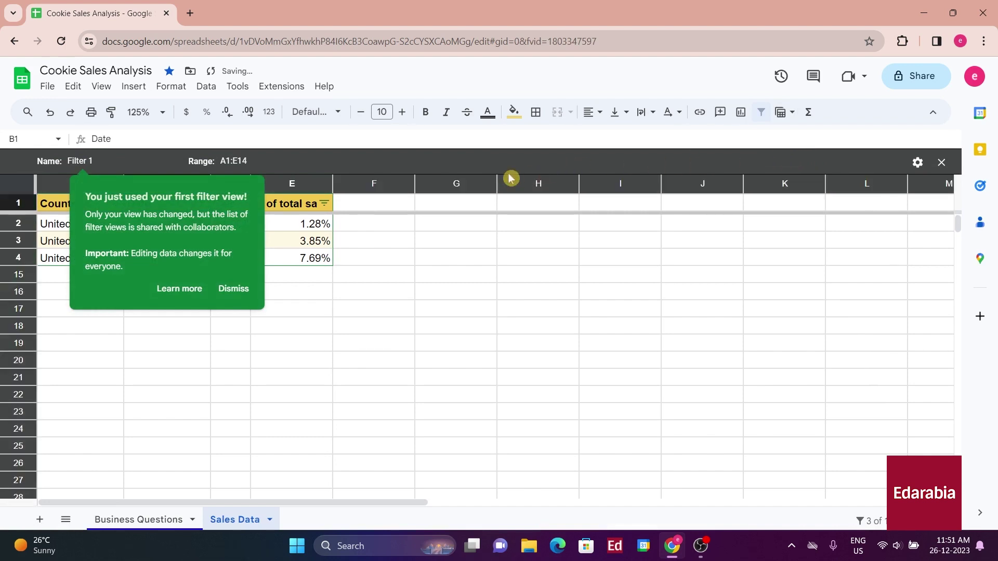
# Rename the saved filter view as First 3 months and dismiss the filter view notice
pyautogui.click(133, 162)
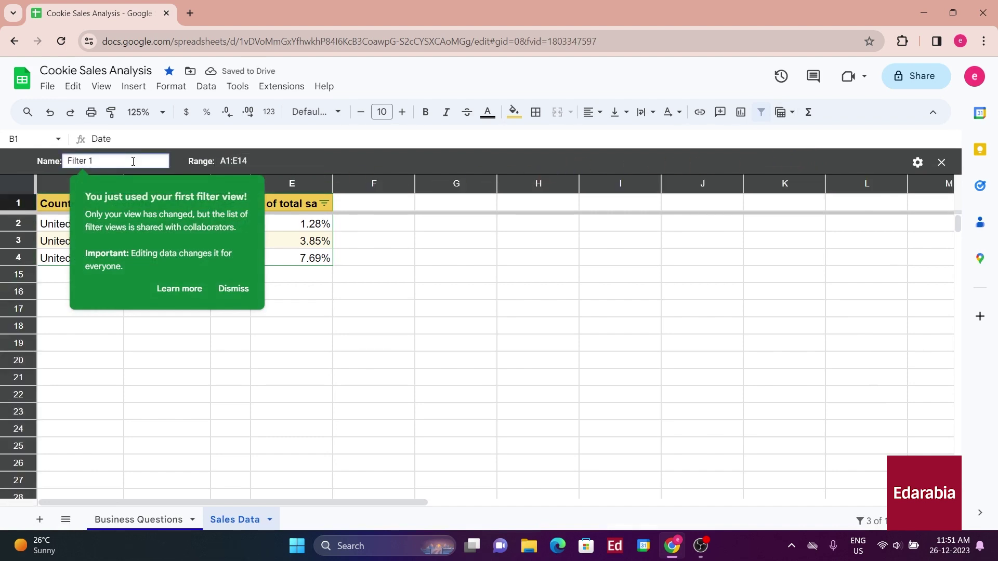
pyautogui.click(233, 289)
pyautogui.click(156, 161)
pyautogui.write('First 3 months')
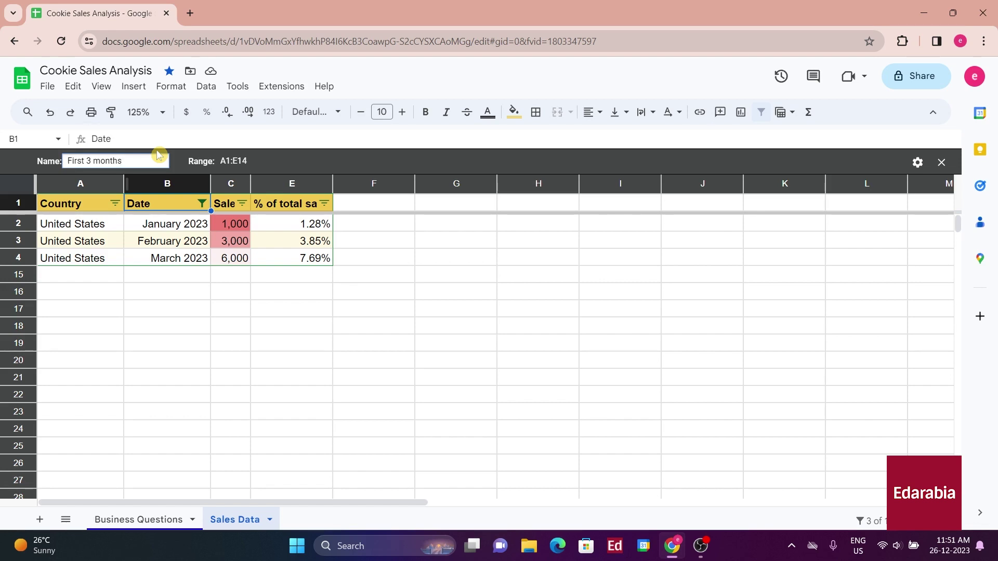
pyautogui.press('Return')
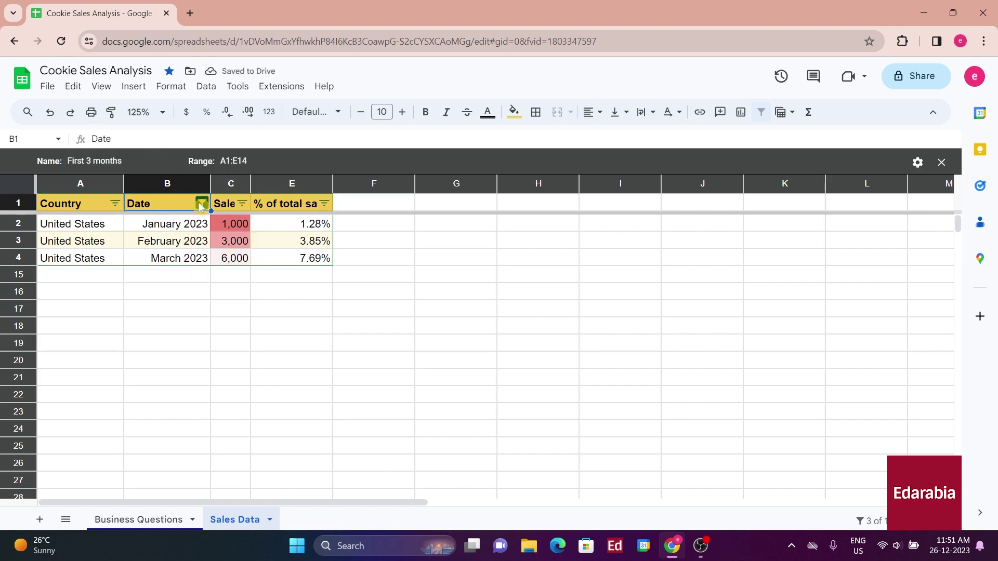
# Close the filter view and remove the filter from the sales table
pyautogui.click(942, 162)
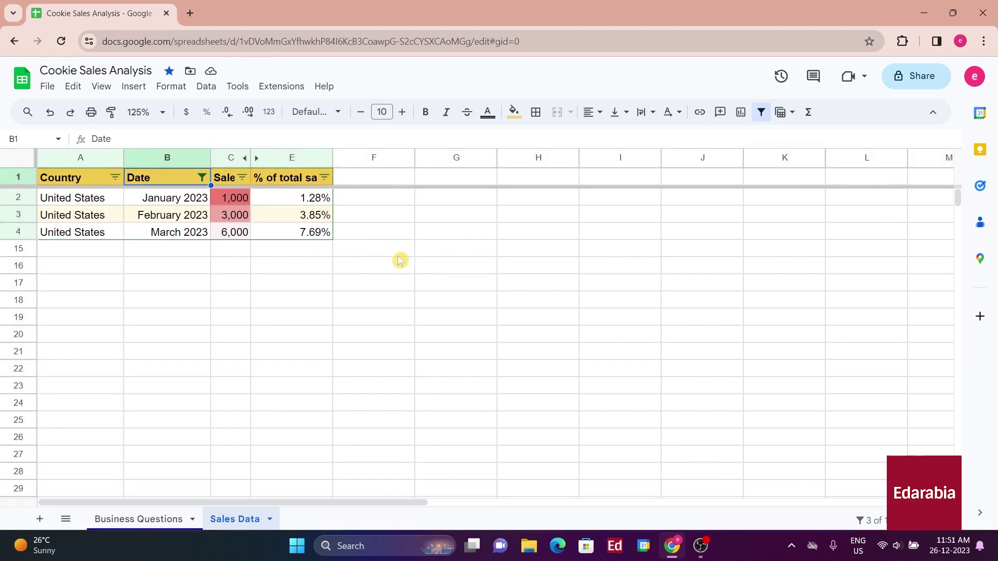
pyautogui.click(761, 110)
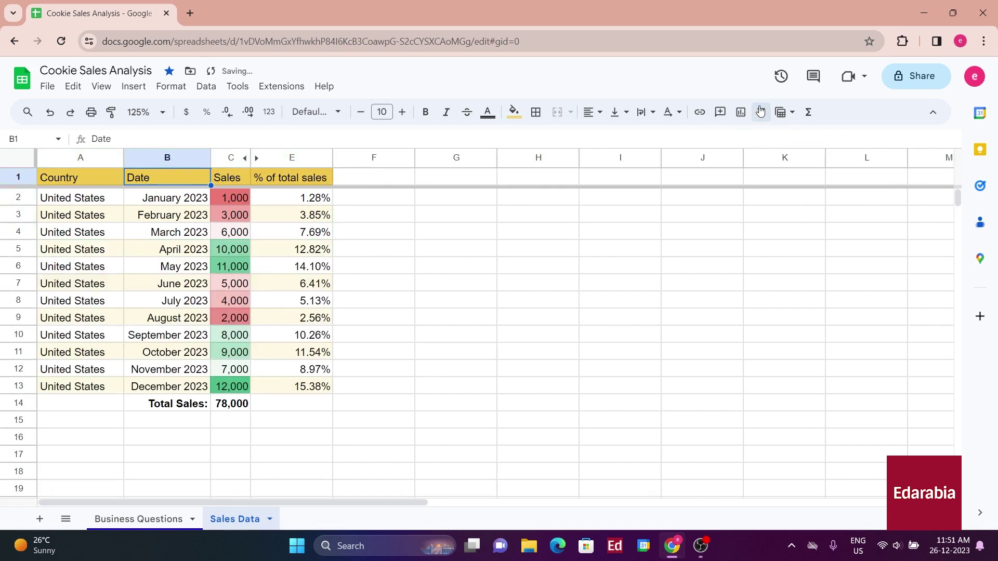
pyautogui.click(397, 274)
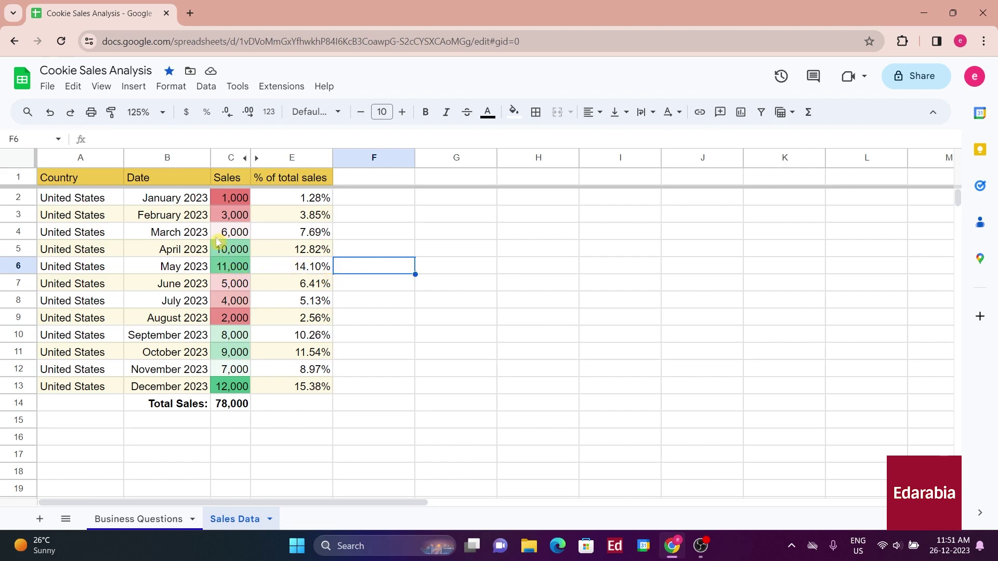
# Apply the saved First 3 months filter view twice, closing it each time to return to the full table
pyautogui.click(216, 89)
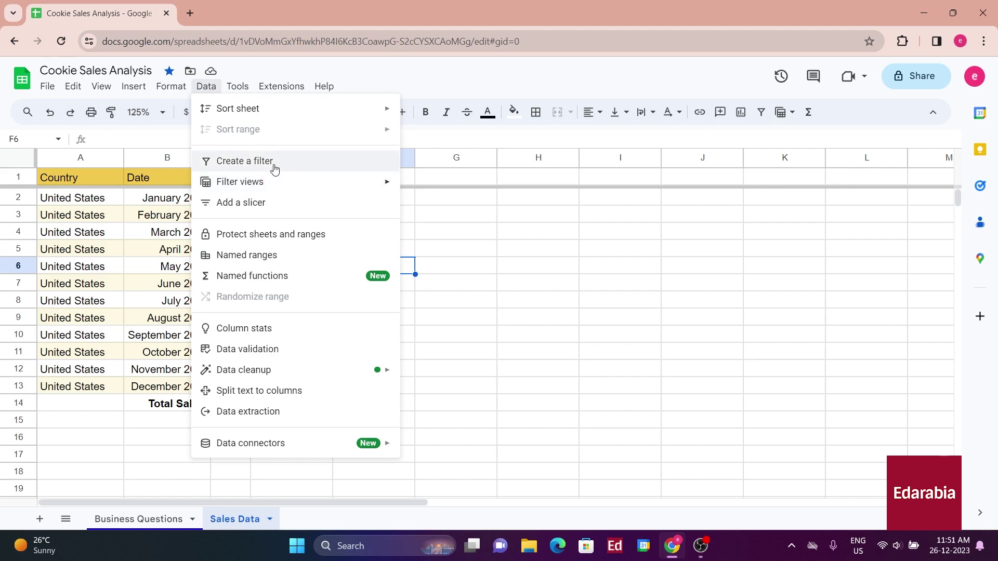
pyautogui.moveTo(270, 182)
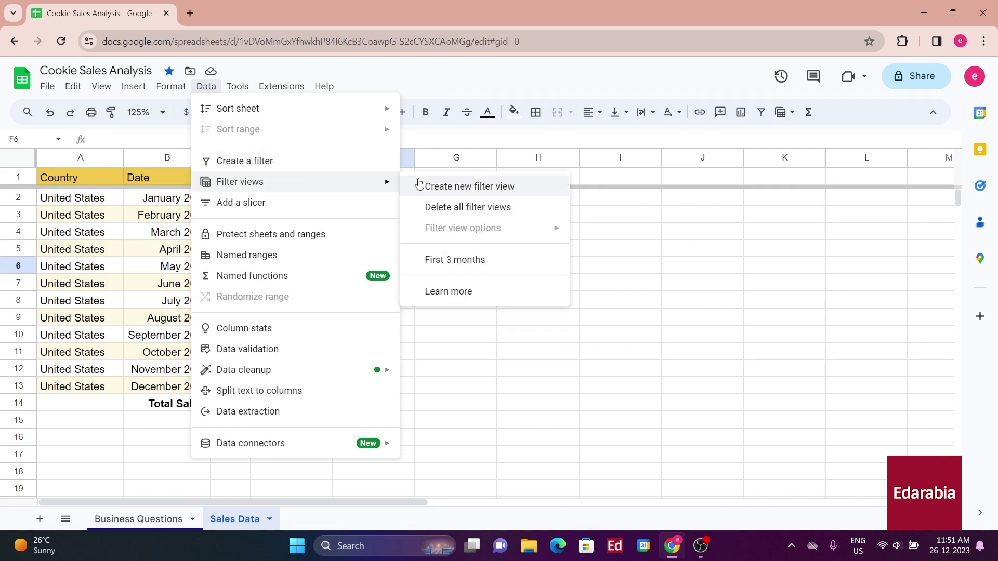
pyautogui.click(483, 261)
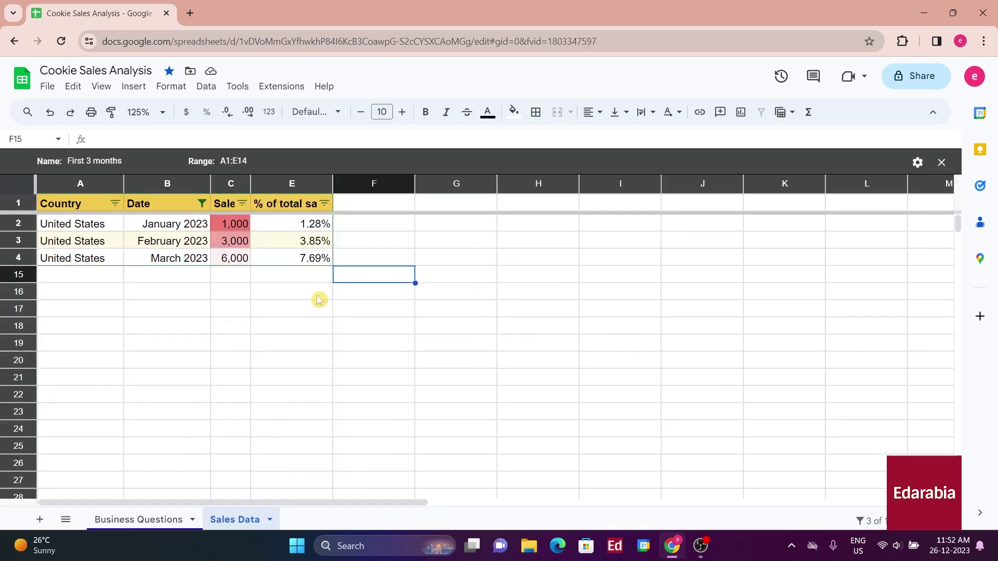
pyautogui.click(941, 162)
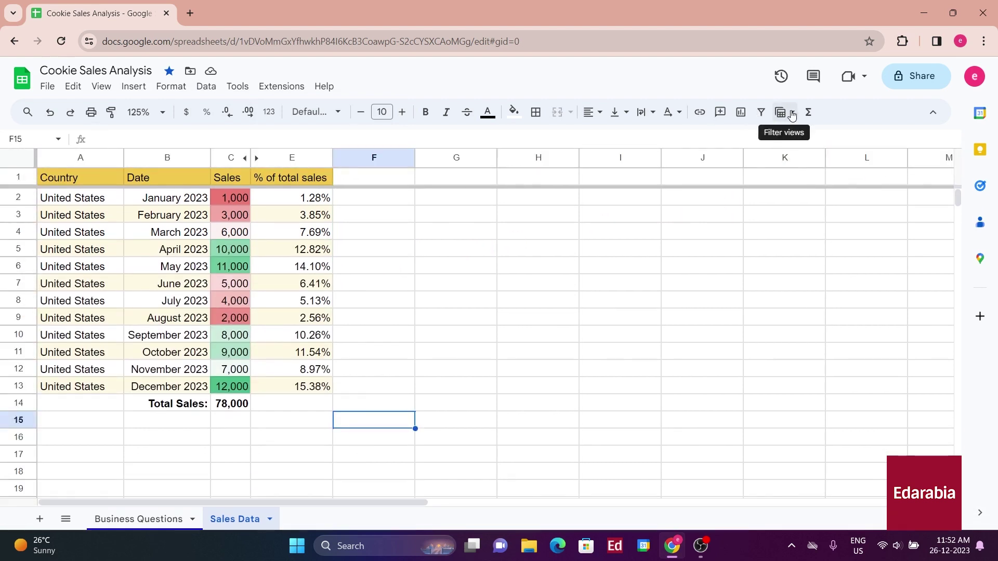
pyautogui.click(791, 113)
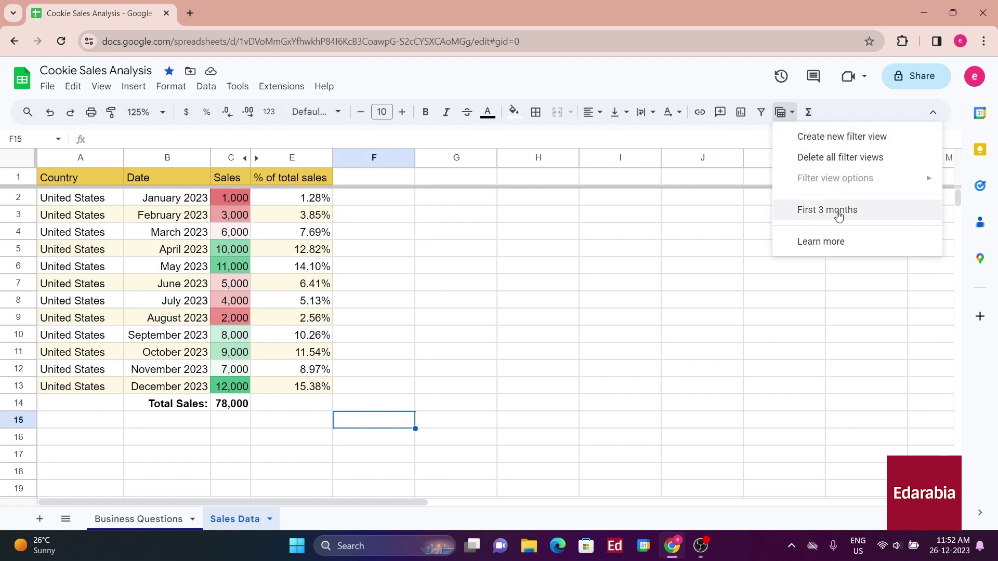
pyautogui.click(838, 211)
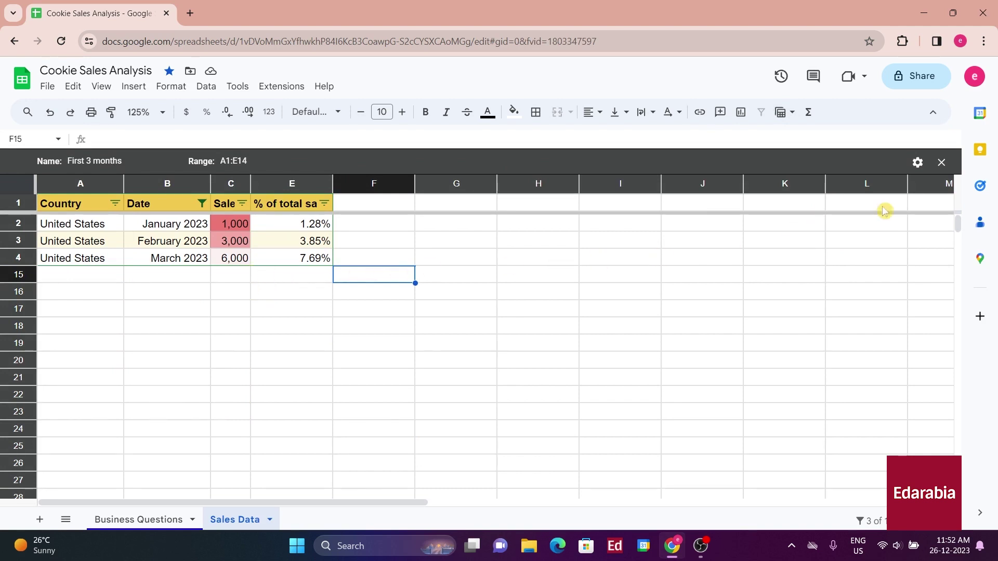
pyautogui.click(942, 162)
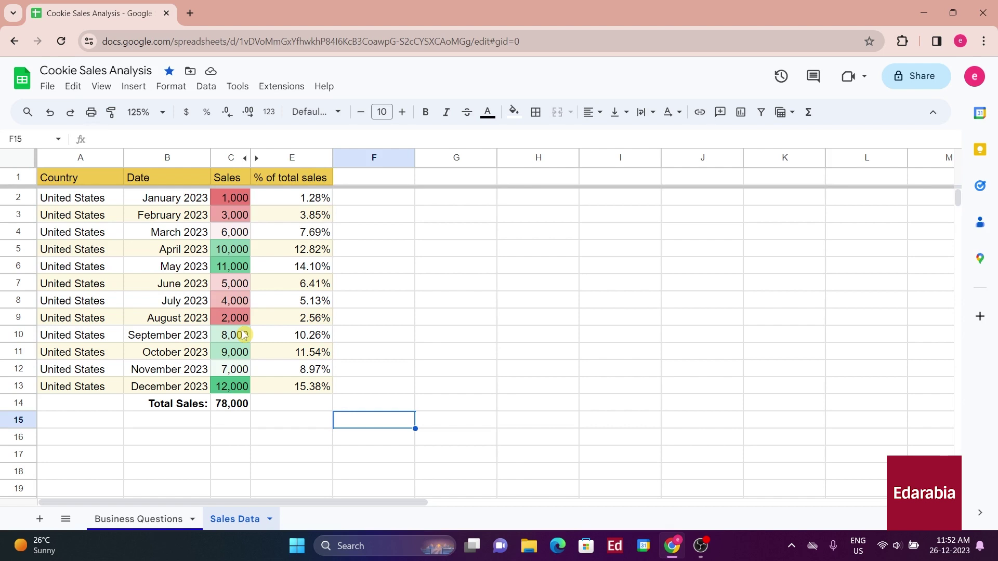
# Insert a column chart from the Date and Sales data in B1:C13
pyautogui.moveTo(156, 178); pyautogui.dragTo(252, 386)
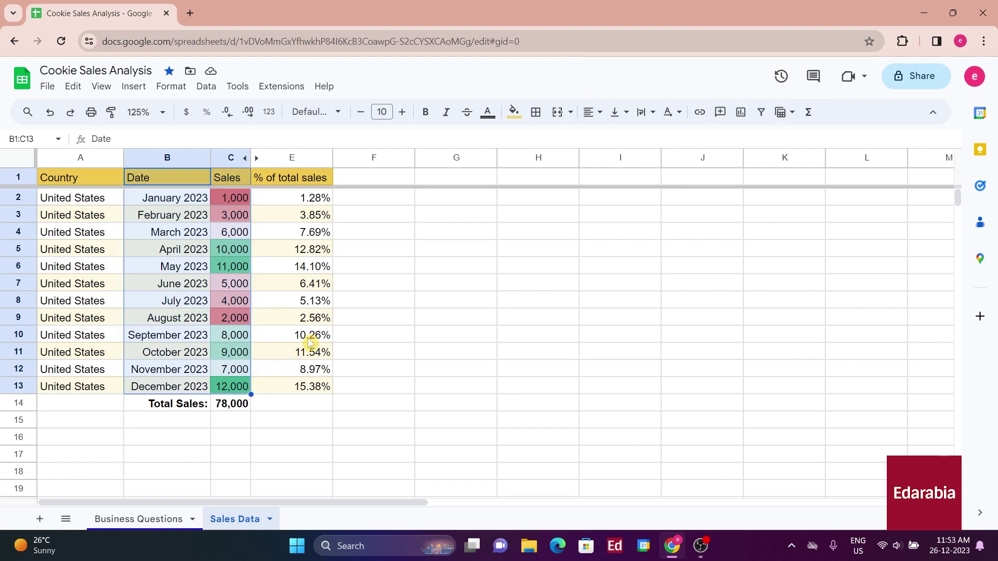
pyautogui.click(137, 87)
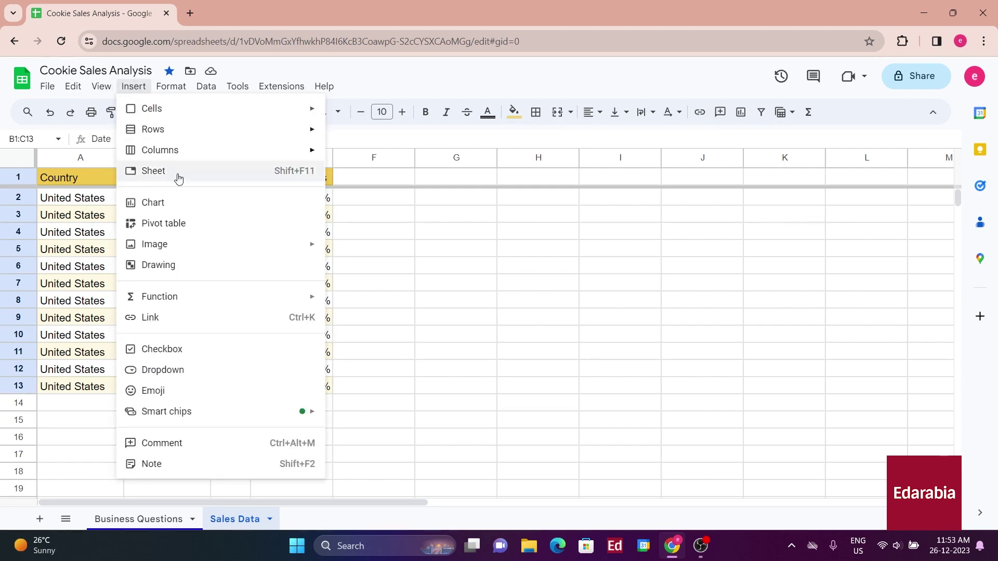
pyautogui.click(203, 204)
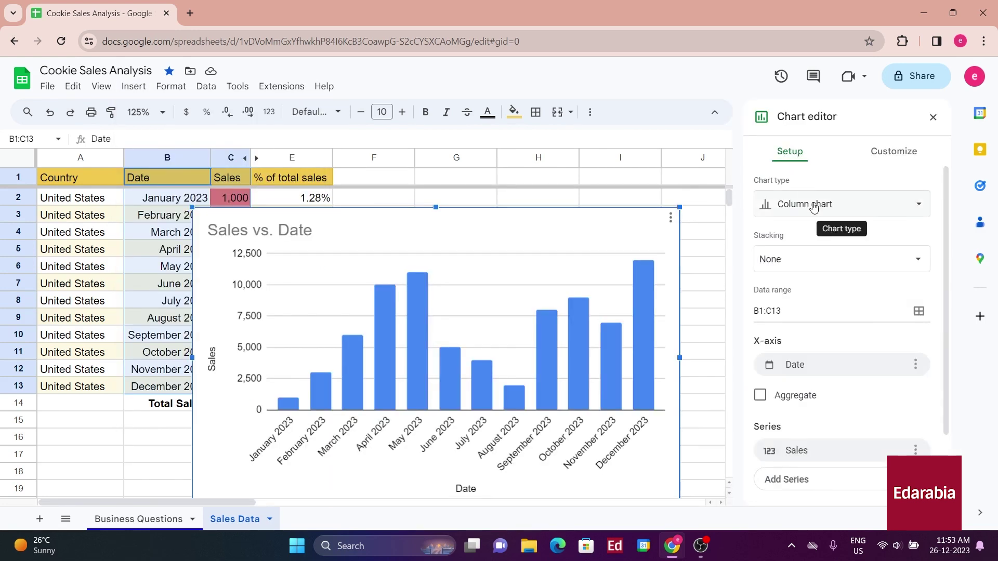
pyautogui.scroll(-2, 873, 305)
pyautogui.scroll(2, 875, 305)
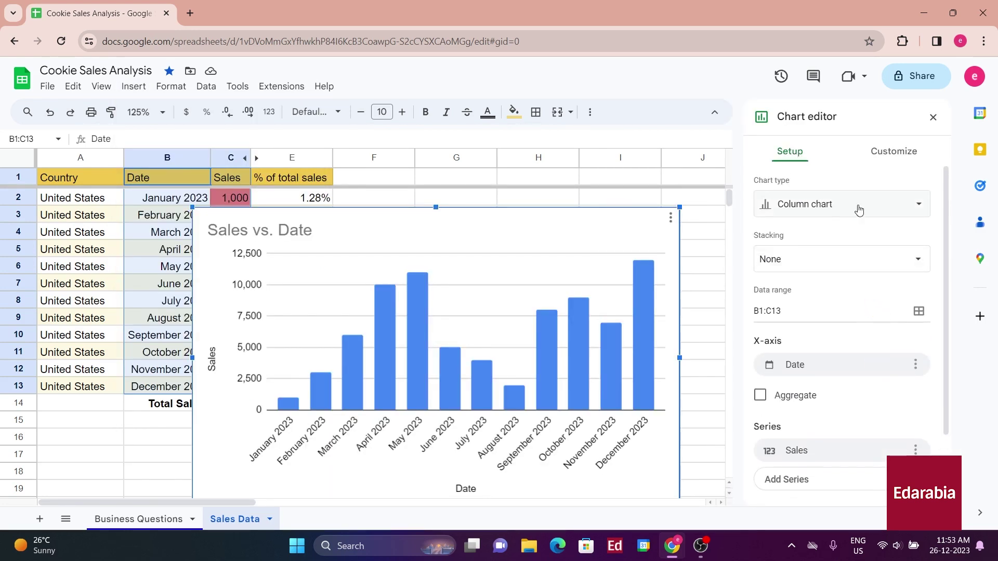
# Shrink the chart and place it beside the sales table so that it no longer covers the data
pyautogui.moveTo(499, 222); pyautogui.dragTo(512, 172)
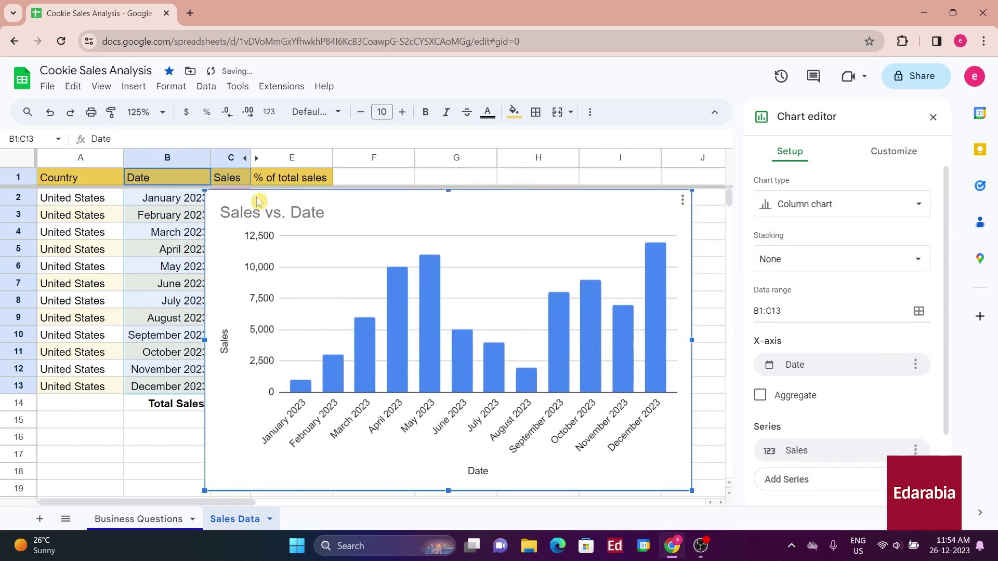
pyautogui.moveTo(205, 191); pyautogui.dragTo(358, 285)
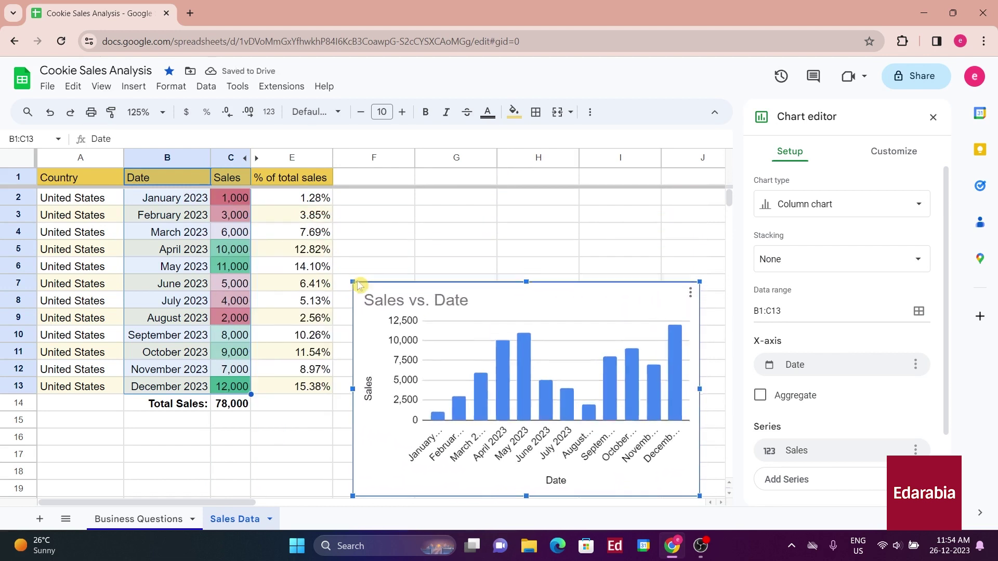
pyautogui.moveTo(490, 349); pyautogui.dragTo(484, 270)
# Try the chart as a line chart, look through the other chart types and switch it back to a column chart
pyautogui.click(852, 204)
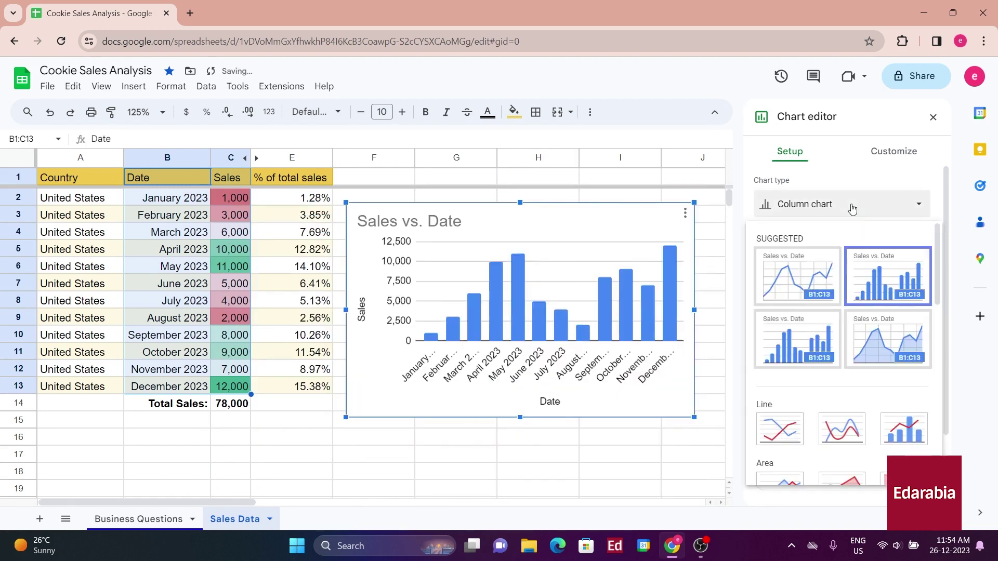
pyautogui.click(798, 285)
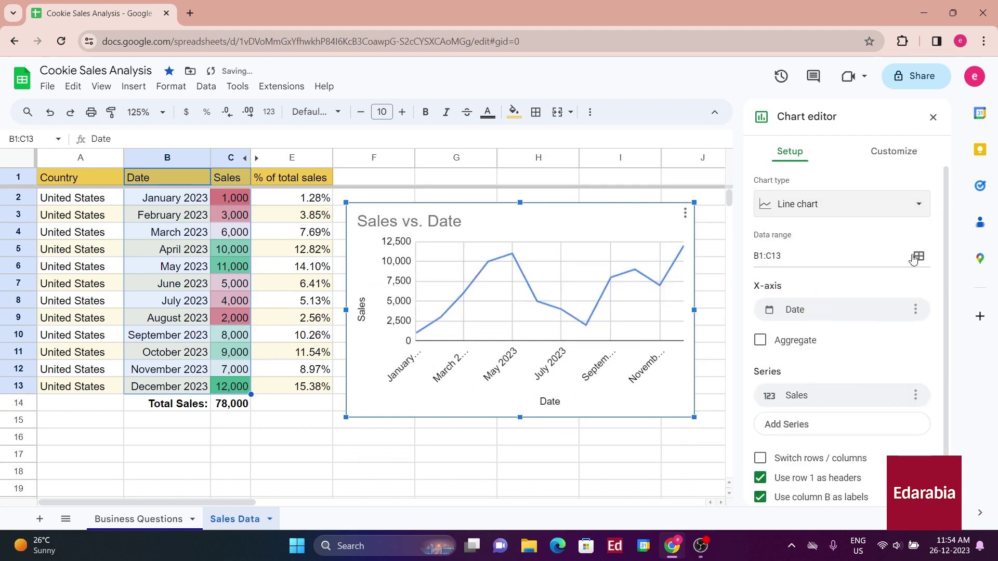
pyautogui.click(918, 205)
pyautogui.scroll(-6, 855, 343)
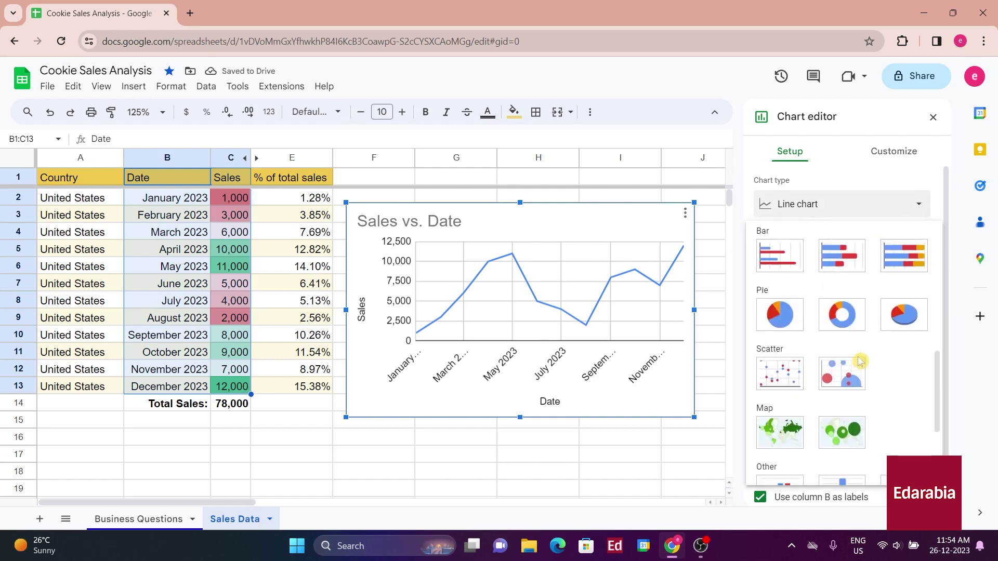
pyautogui.scroll(-4, 869, 369)
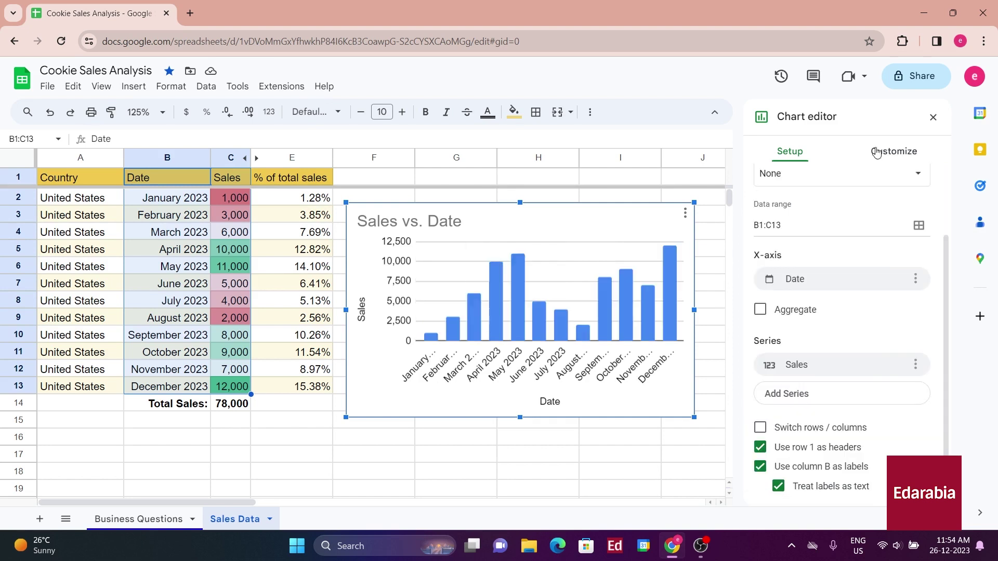
# Turn on the 3D chart style for the column chart
pyautogui.click(876, 159)
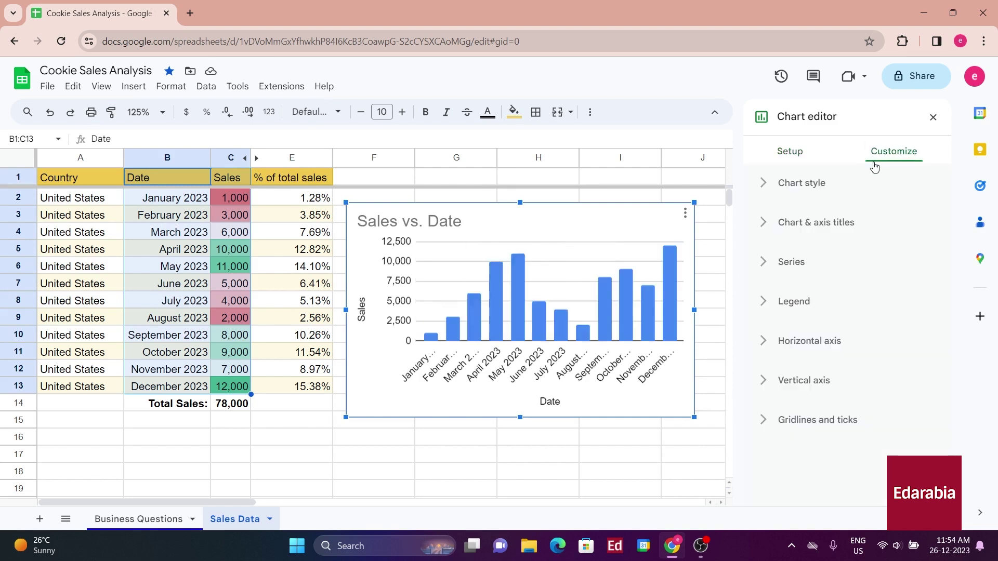
pyautogui.click(765, 183)
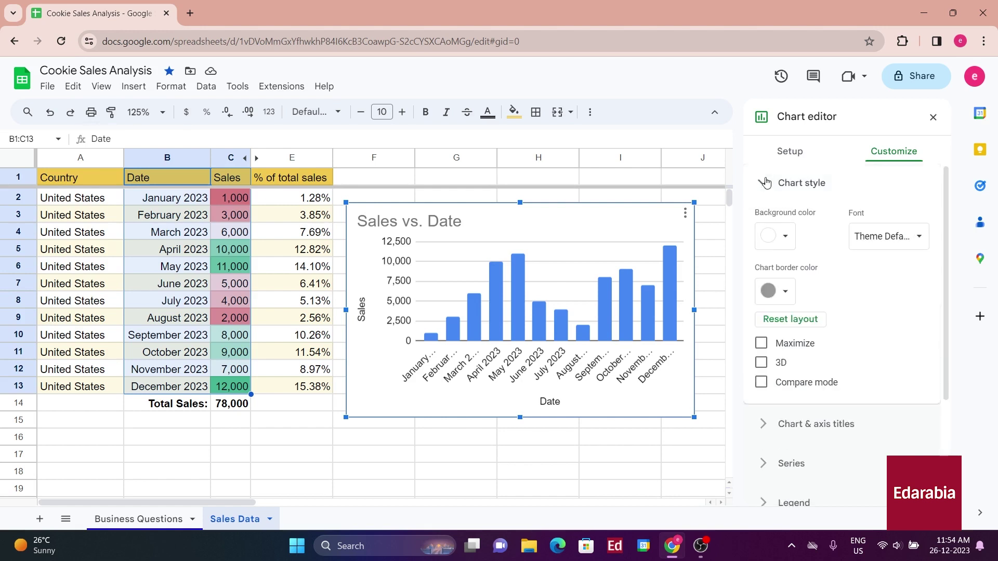
pyautogui.click(762, 363)
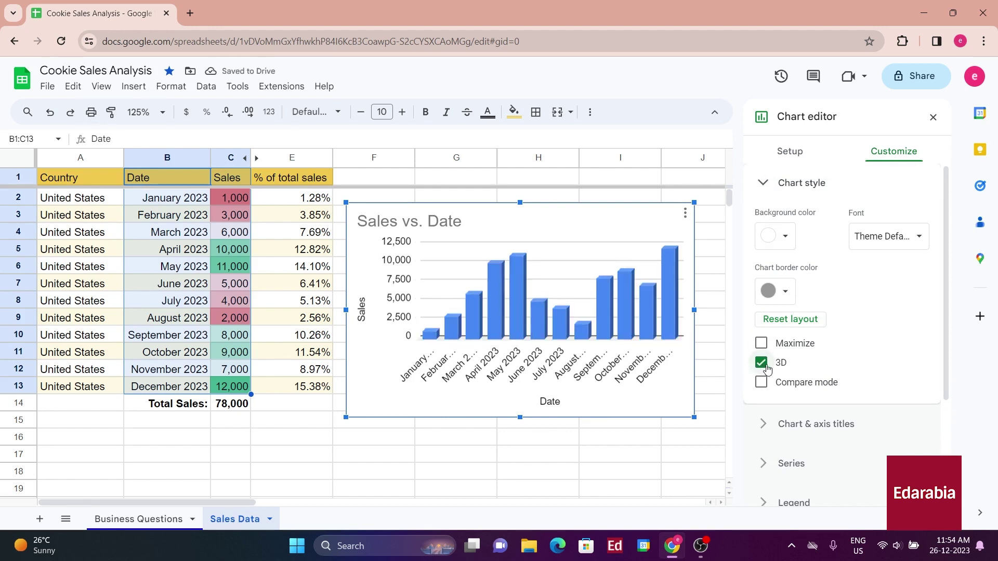
pyautogui.click(768, 183)
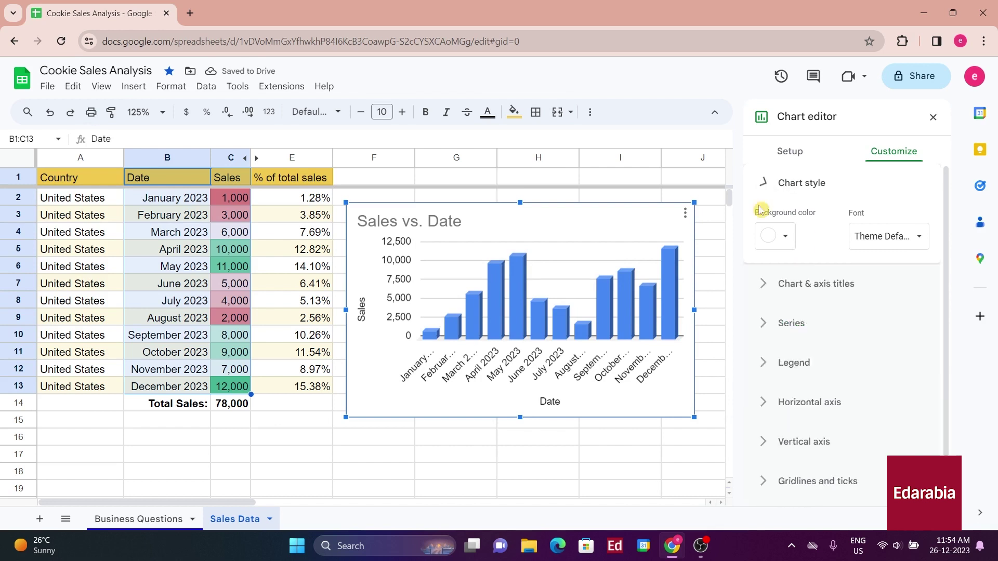
# Set the chart title to Cookie Sales by Month and center it
pyautogui.click(764, 229)
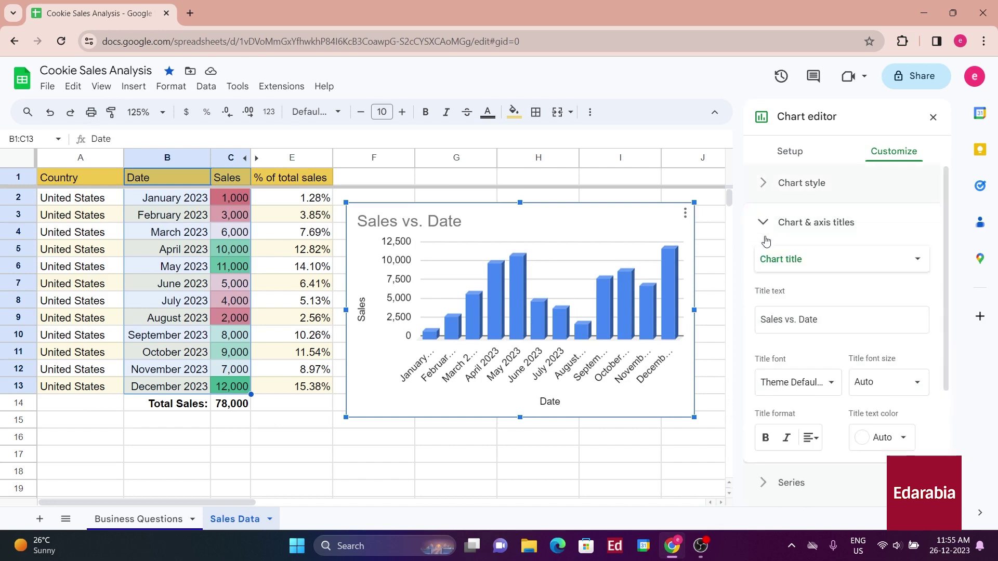
pyautogui.moveTo(827, 320); pyautogui.dragTo(738, 353)
pyautogui.write('Cookie Sales by Month')
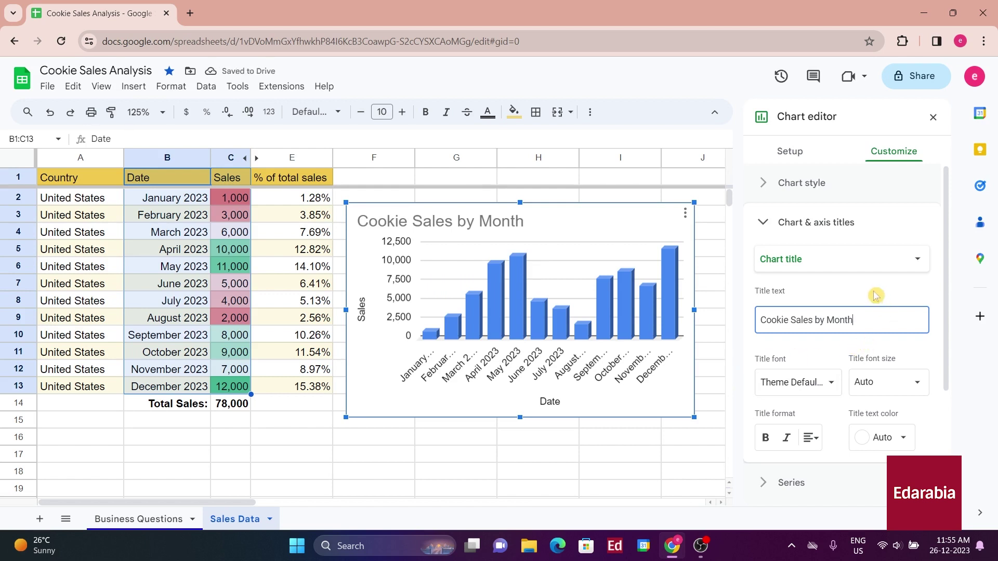
pyautogui.scroll(-1, 858, 320)
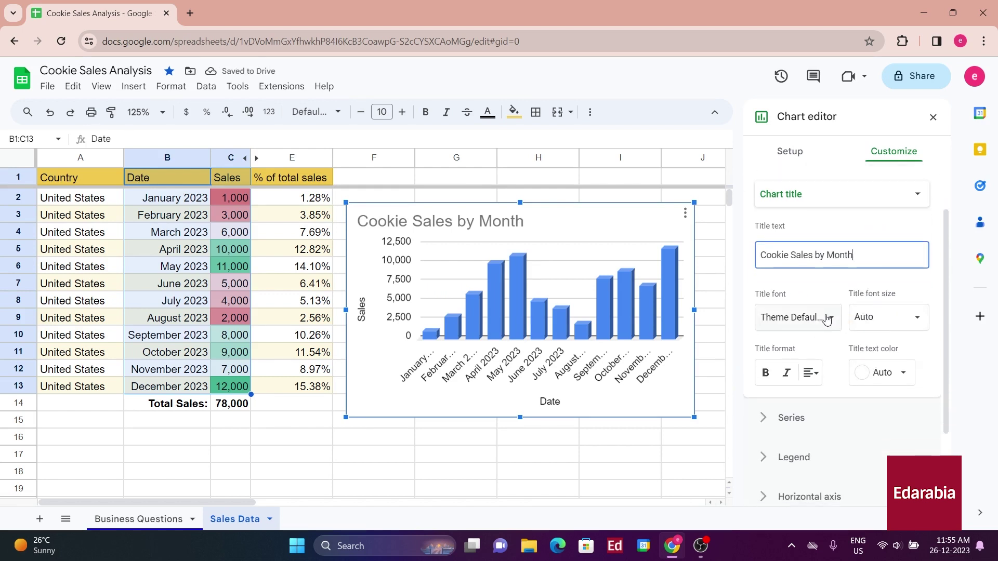
pyautogui.click(813, 373)
pyautogui.click(826, 401)
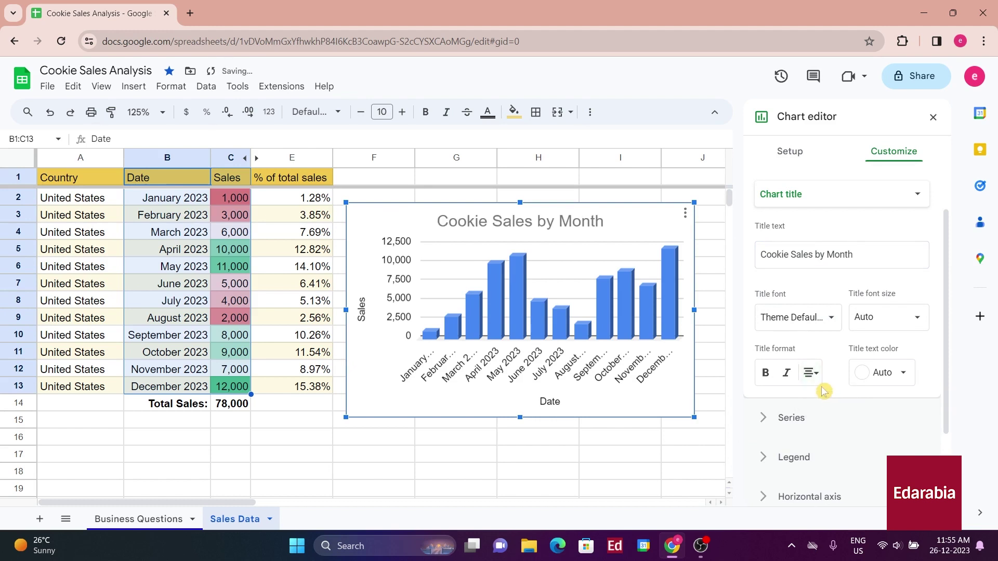
pyautogui.scroll(1, 764, 216)
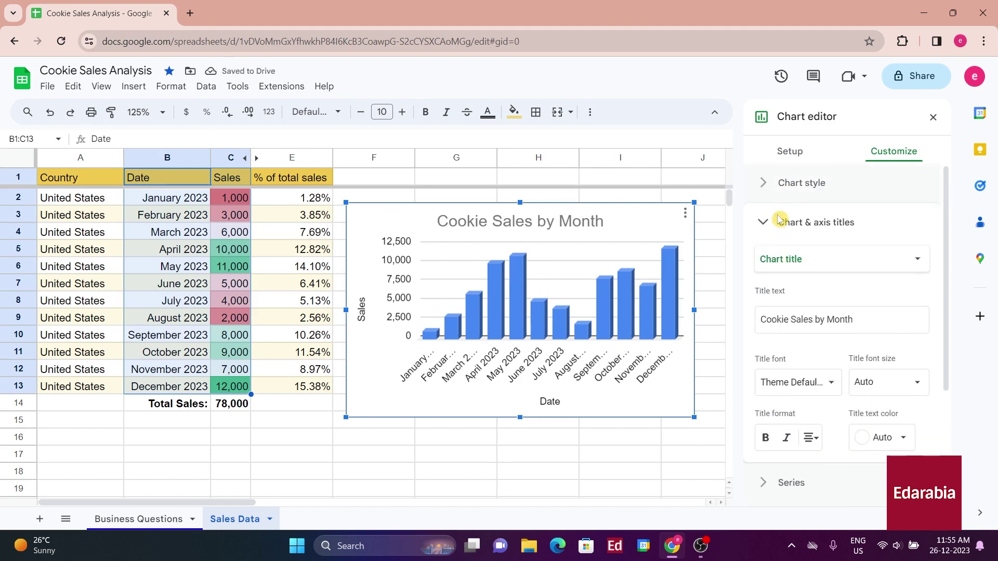
pyautogui.click(763, 222)
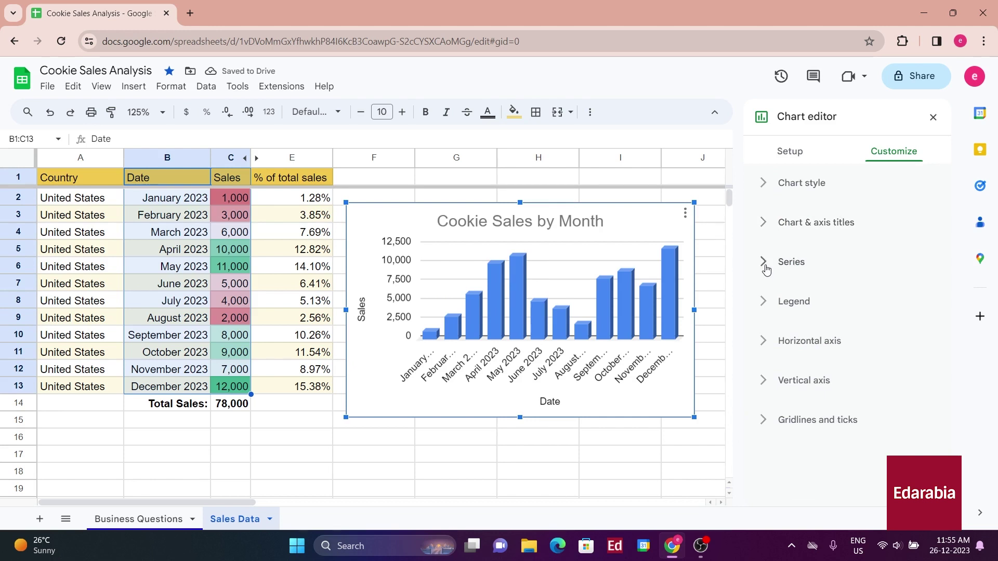
# Add a trendline to the Sales series of the Cookie Sales by Month chart
pyautogui.click(766, 270)
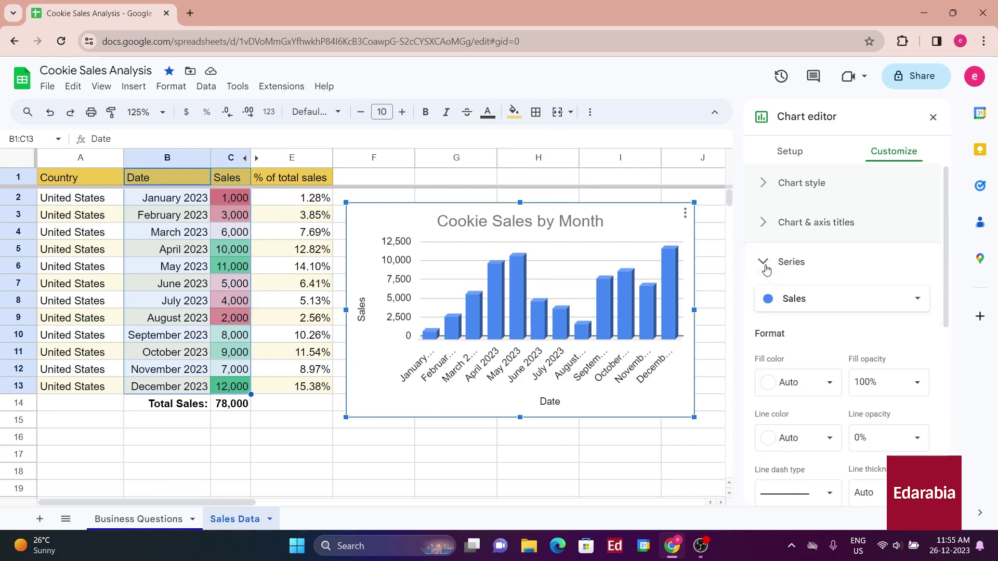
pyautogui.scroll(-4, 939, 359)
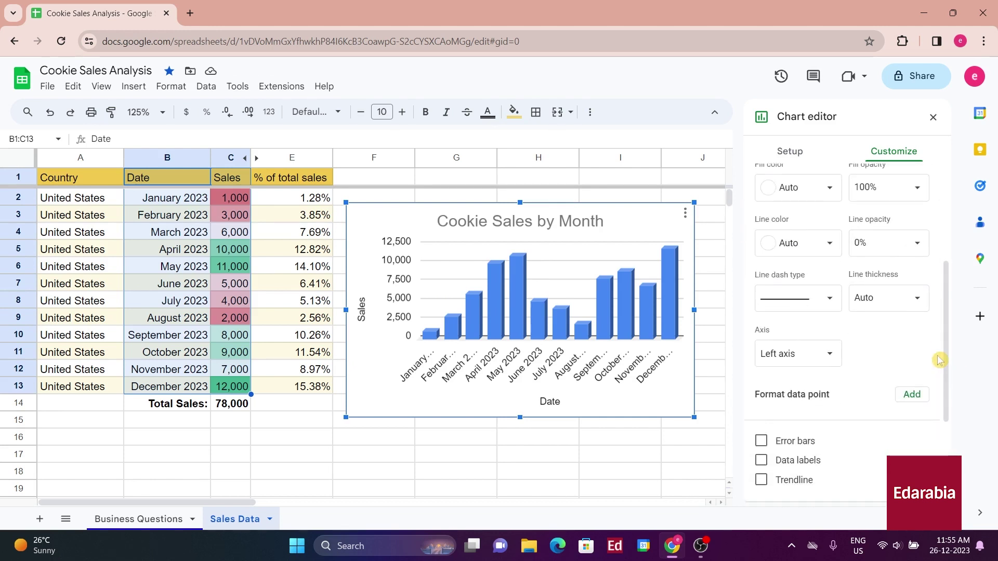
pyautogui.scroll(-1, 894, 409)
pyautogui.click(761, 416)
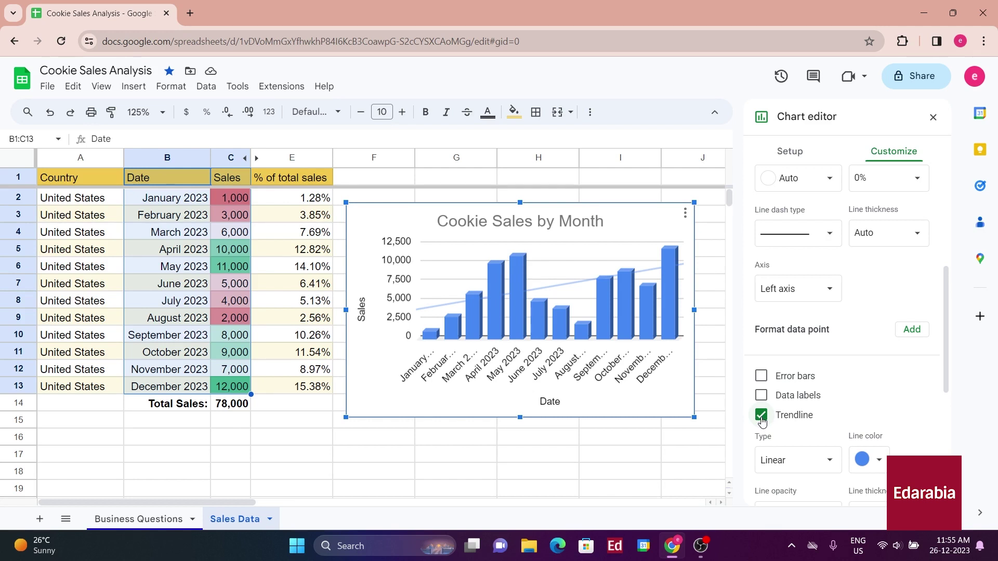
# Set the January 2023 sales figure to 2,000
pyautogui.click(230, 197)
pyautogui.write('2,00')
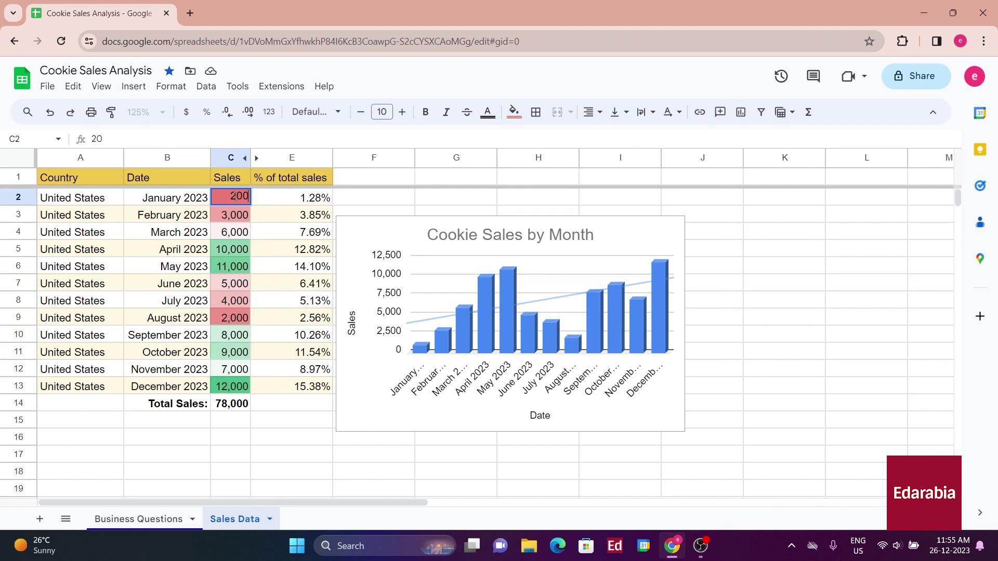
pyautogui.write('0')
pyautogui.press('Return')
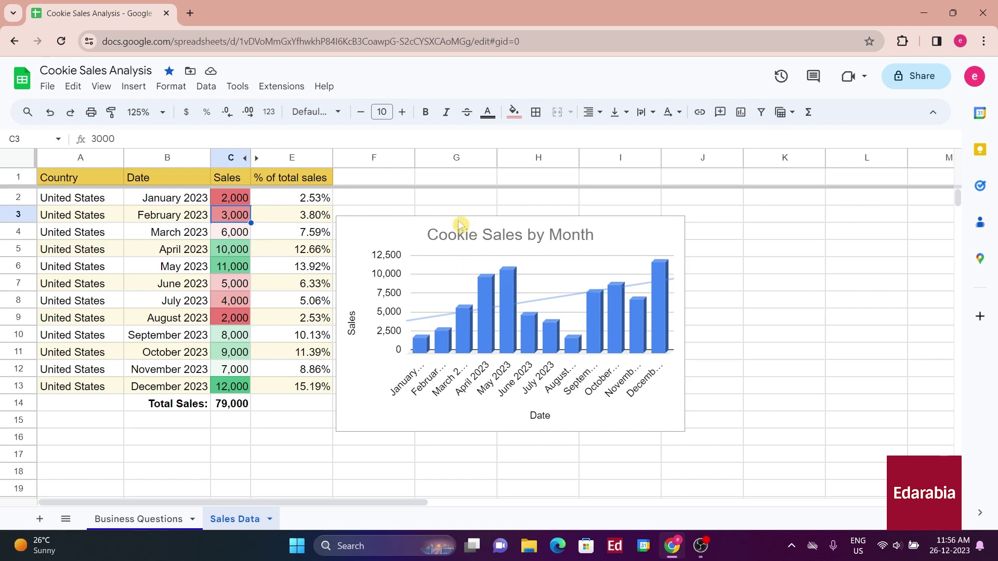
# Move the chart farther away from the sales table, leaving several empty columns between them
pyautogui.moveTo(405, 233); pyautogui.dragTo(411, 200)
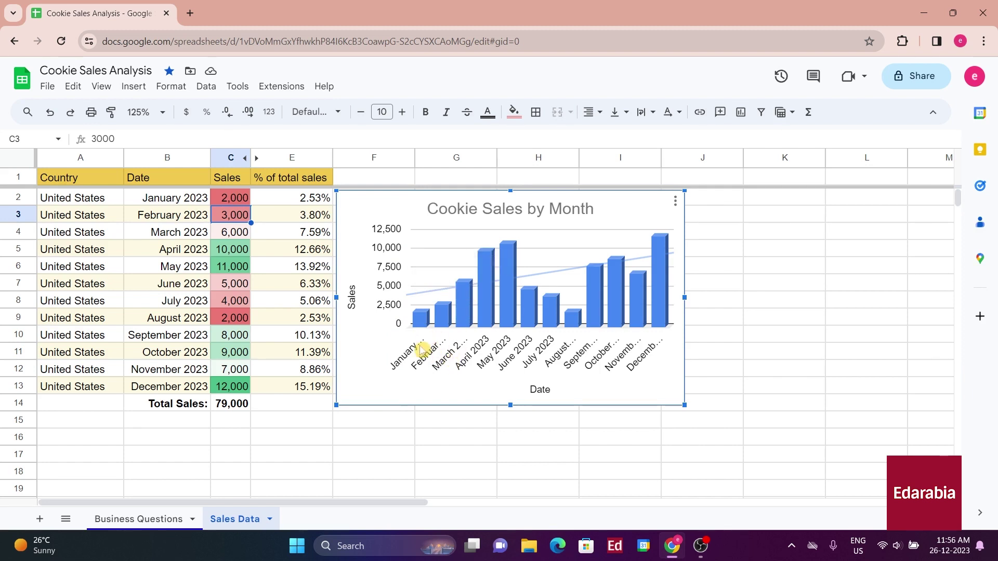
pyautogui.moveTo(404, 207); pyautogui.dragTo(654, 232)
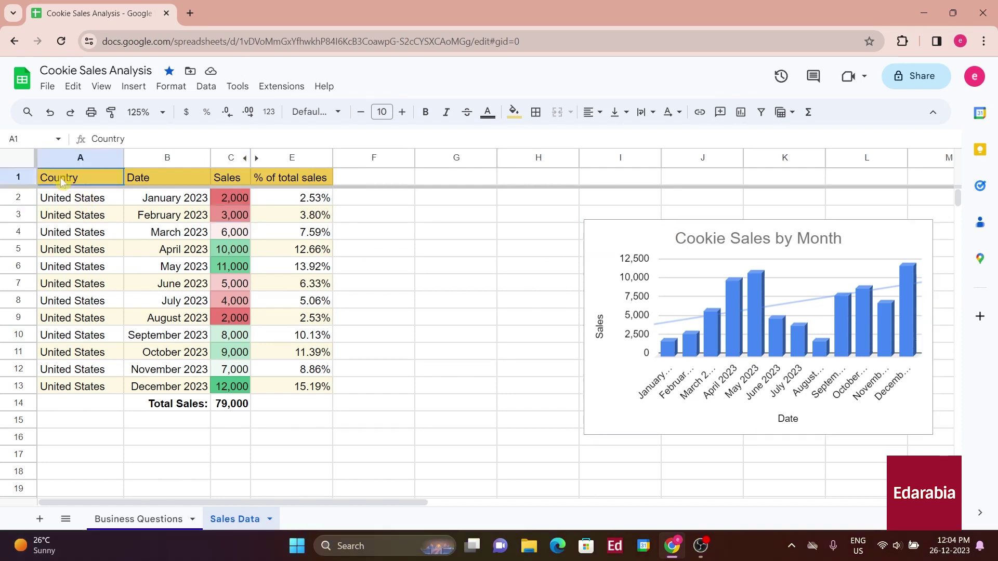
# Create a pivot table on a new sheet from the Country, Date and Sales data in A1:C13
pyautogui.moveTo(62, 178); pyautogui.dragTo(235, 385)
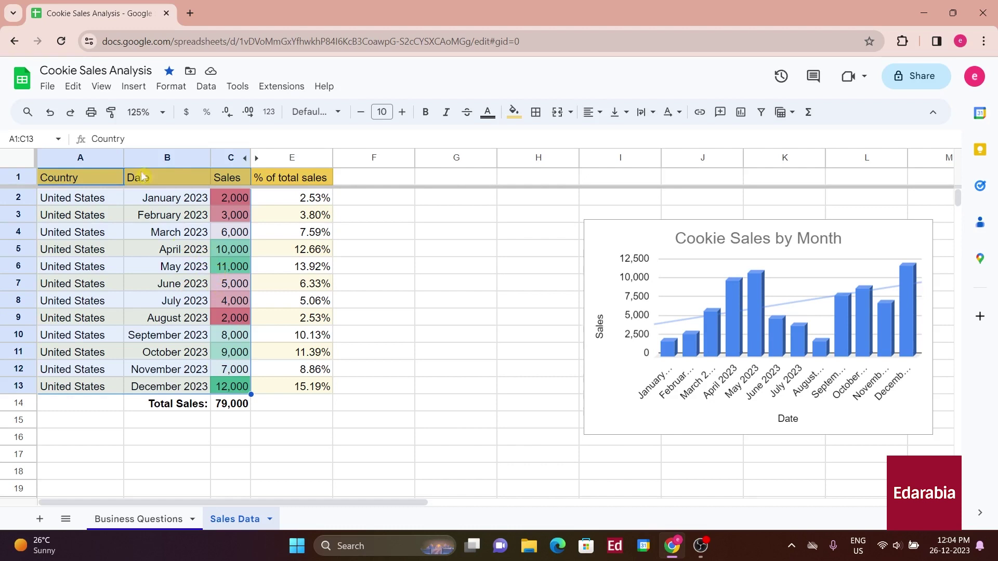
pyautogui.click(135, 88)
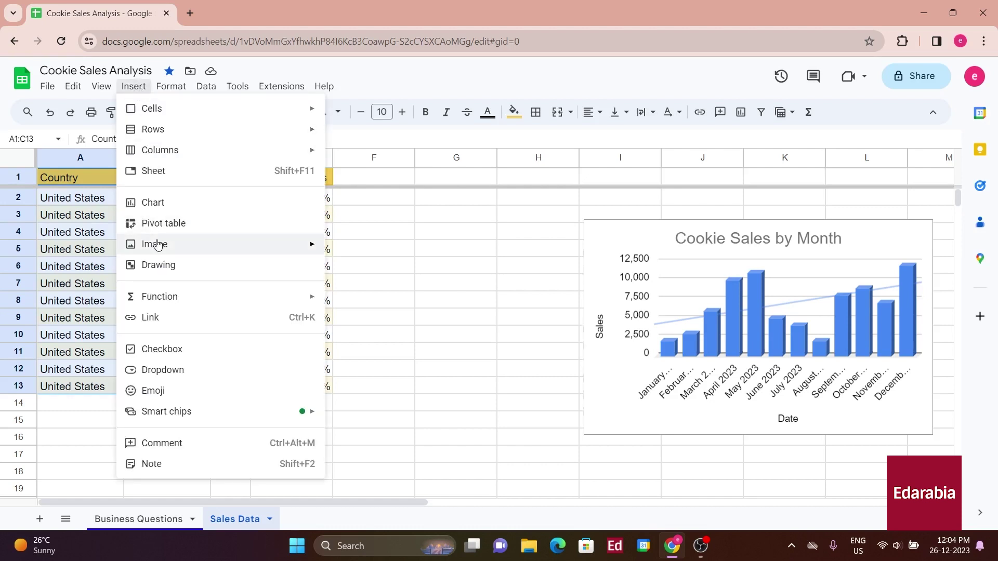
pyautogui.click(179, 227)
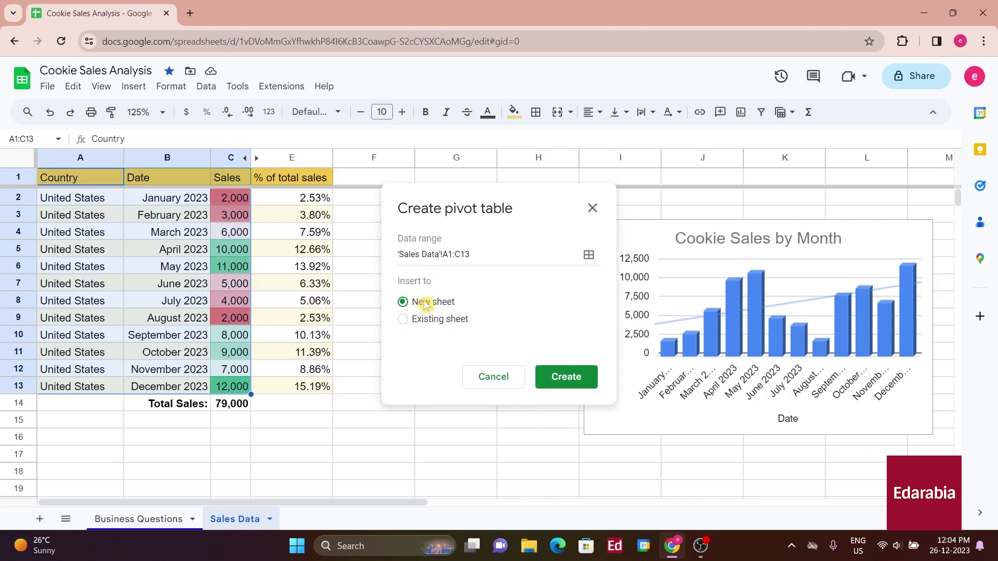
pyautogui.click(559, 381)
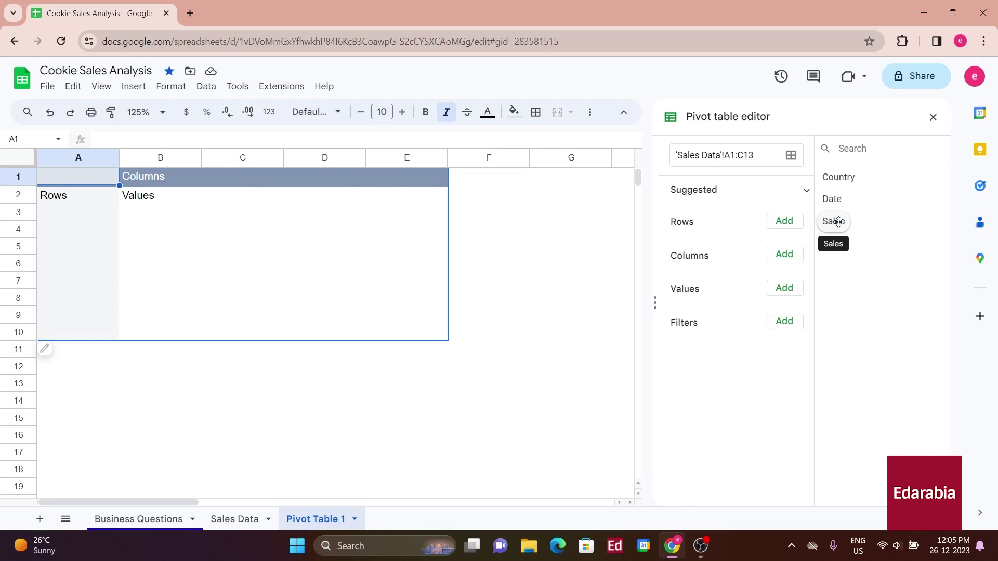
# Check the Date and Sales headers in the source data and add Sales to the pivot table as a value
pyautogui.click(237, 518)
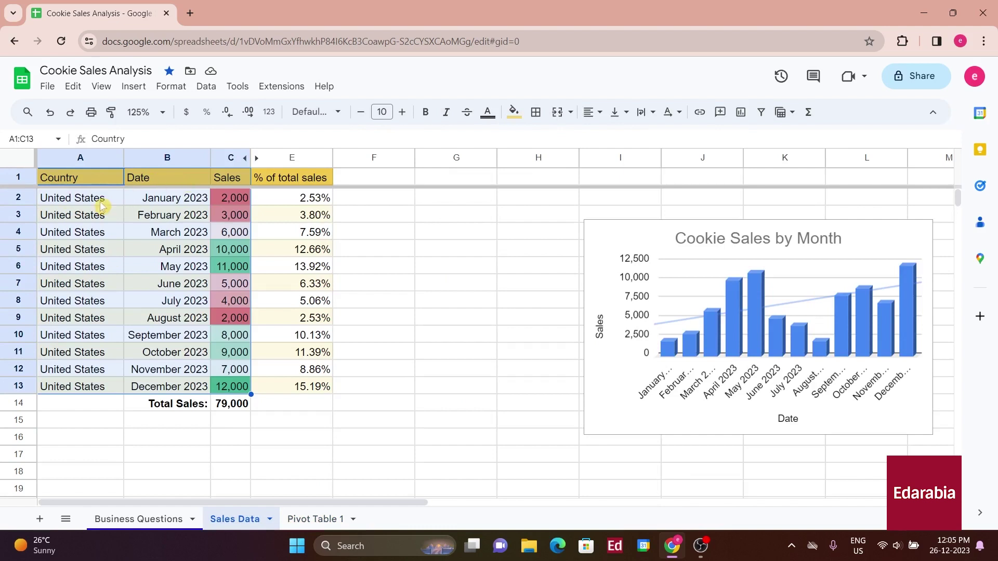
pyautogui.click(166, 180)
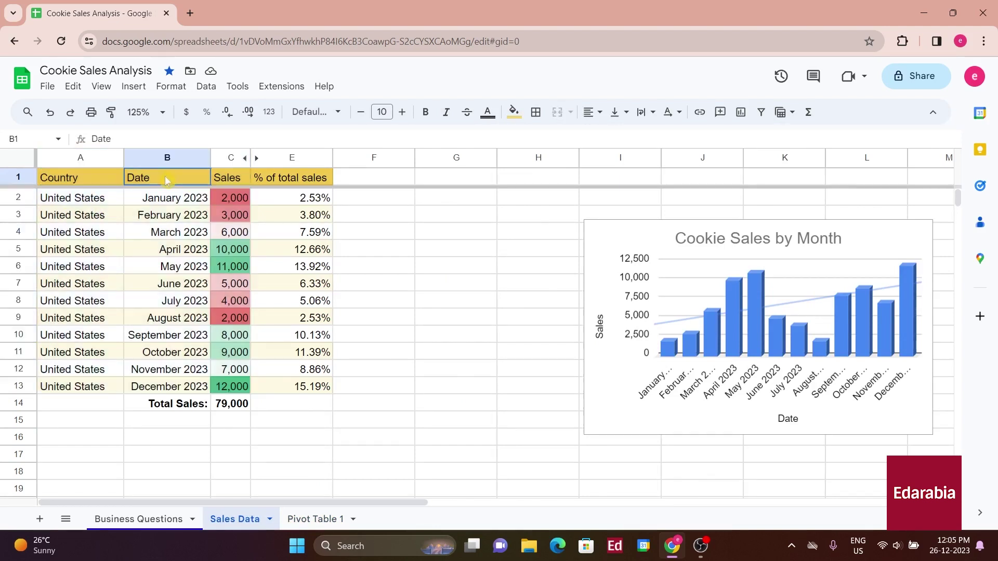
pyautogui.click(222, 179)
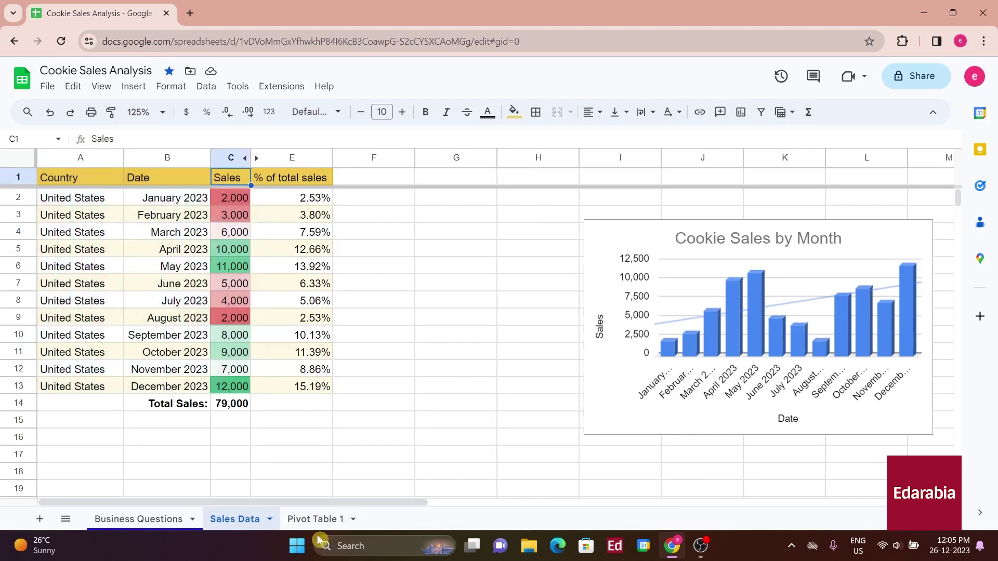
pyautogui.click(315, 519)
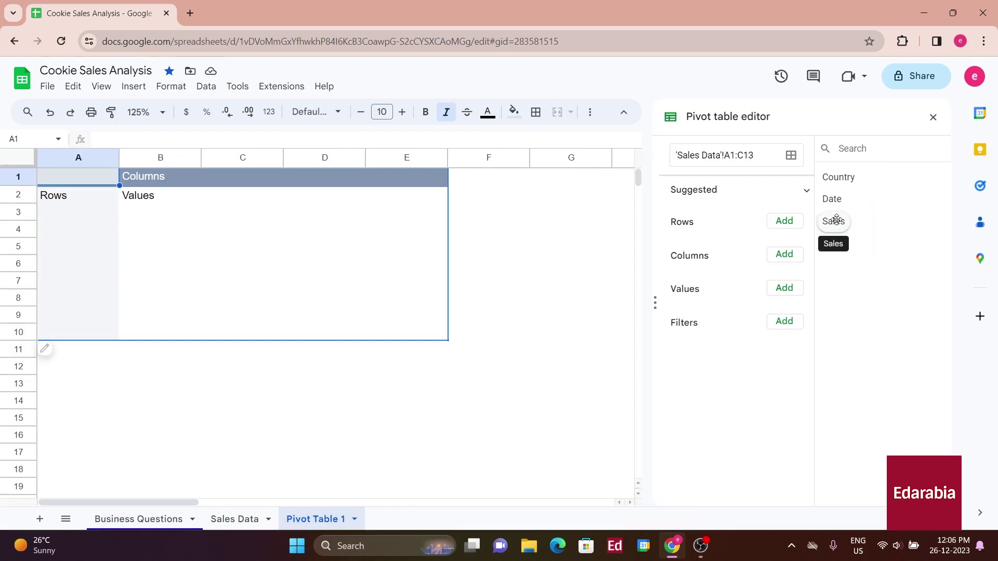
pyautogui.moveTo(837, 219); pyautogui.dragTo(699, 303)
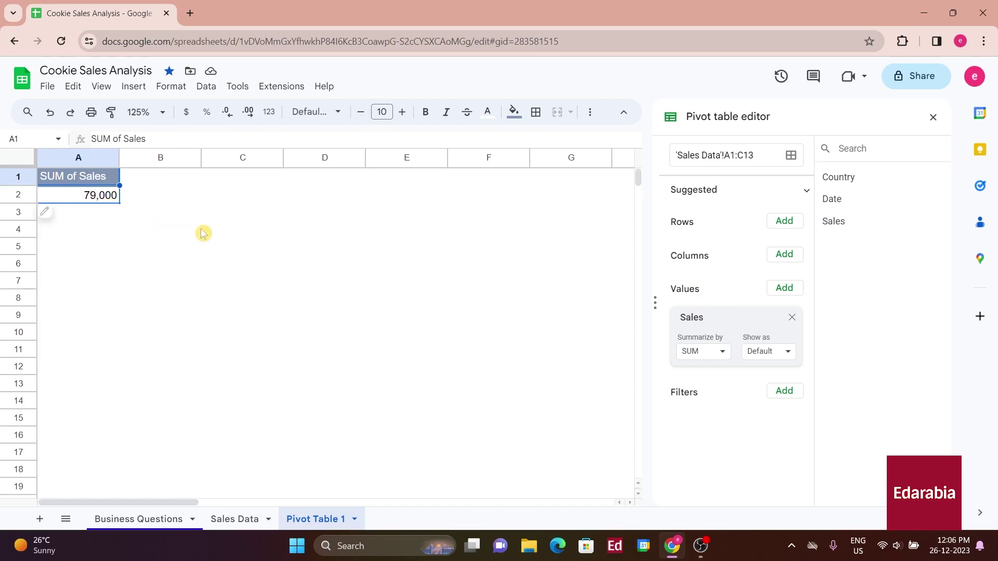
# Try summarizing the pivot table's Sales values by AVERAGE and set them back to SUM
pyautogui.click(707, 351)
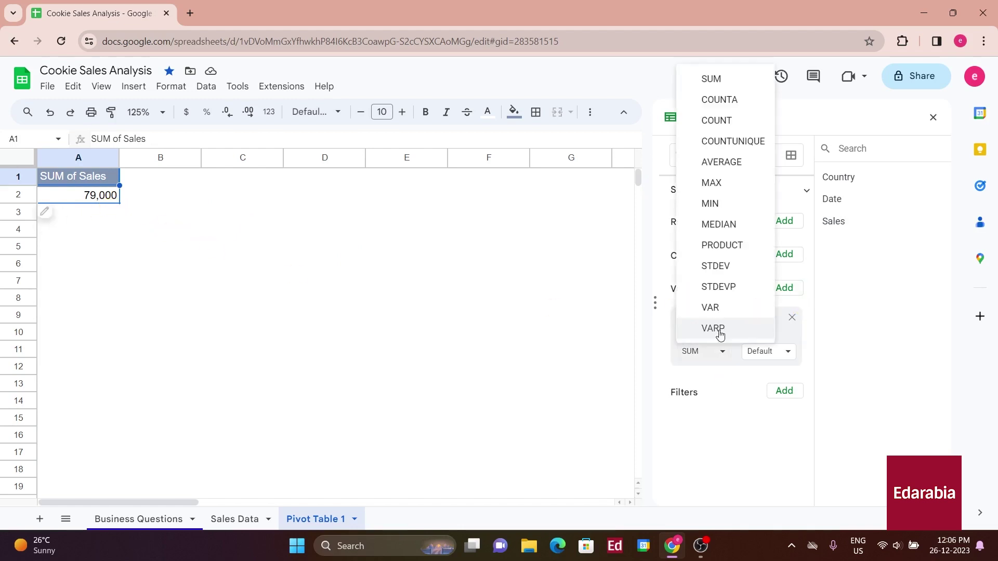
pyautogui.click(739, 163)
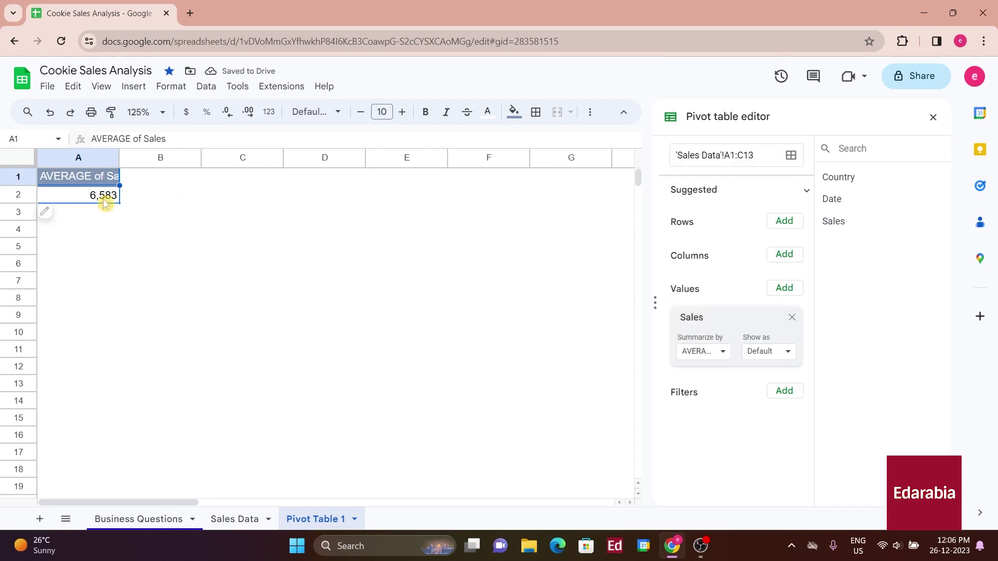
pyautogui.click(722, 352)
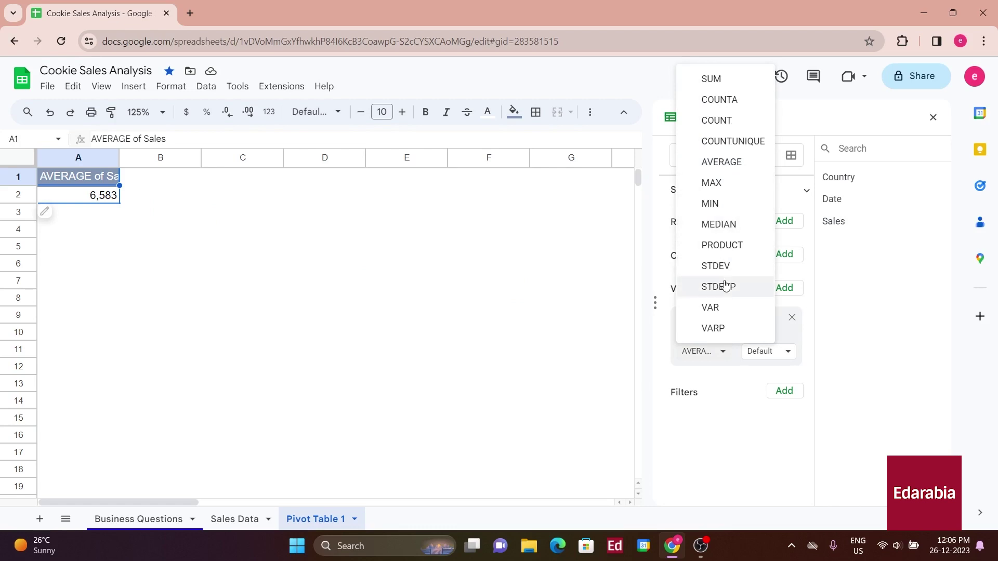
pyautogui.click(719, 356)
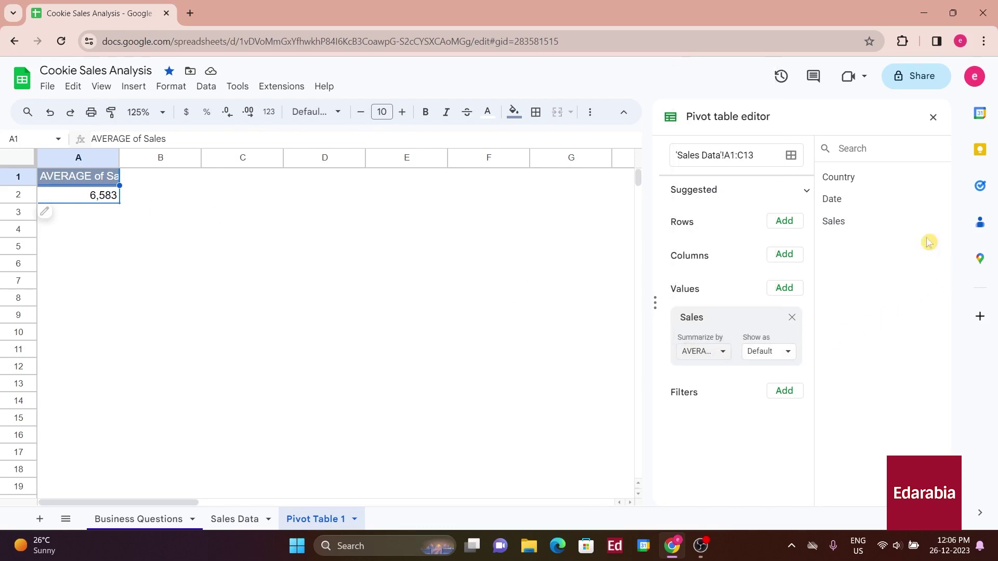
pyautogui.click(849, 202)
pyautogui.click(723, 351)
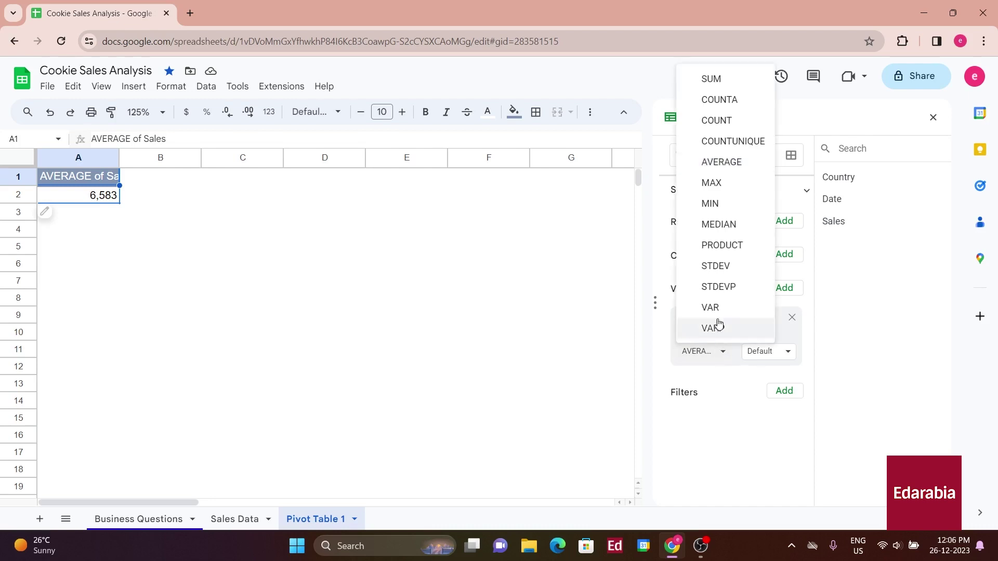
pyautogui.click(752, 82)
# Add Date to the pivot table's rows, try it as columns instead, and return it to rows
pyautogui.moveTo(830, 200); pyautogui.dragTo(722, 233)
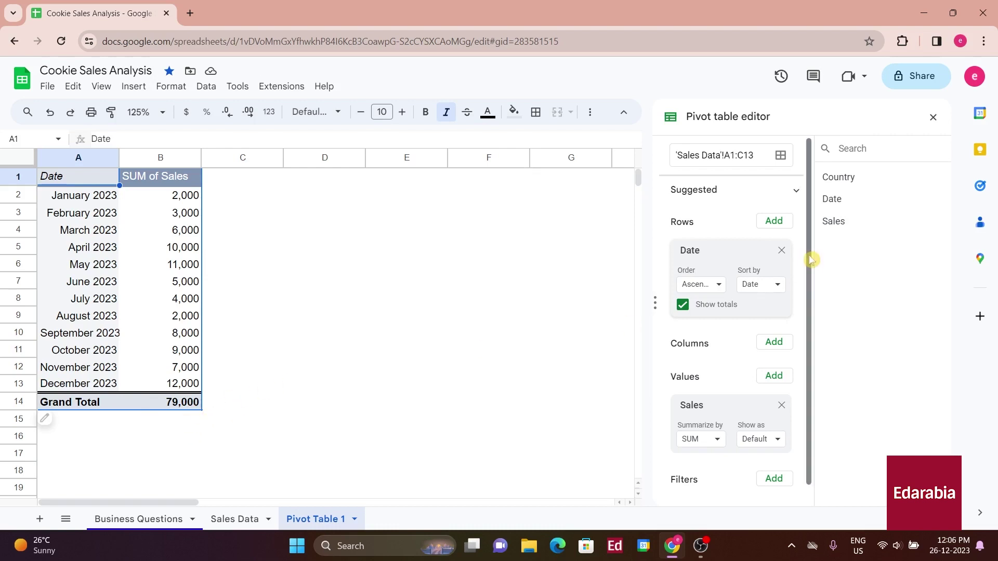
pyautogui.moveTo(704, 244); pyautogui.dragTo(708, 298)
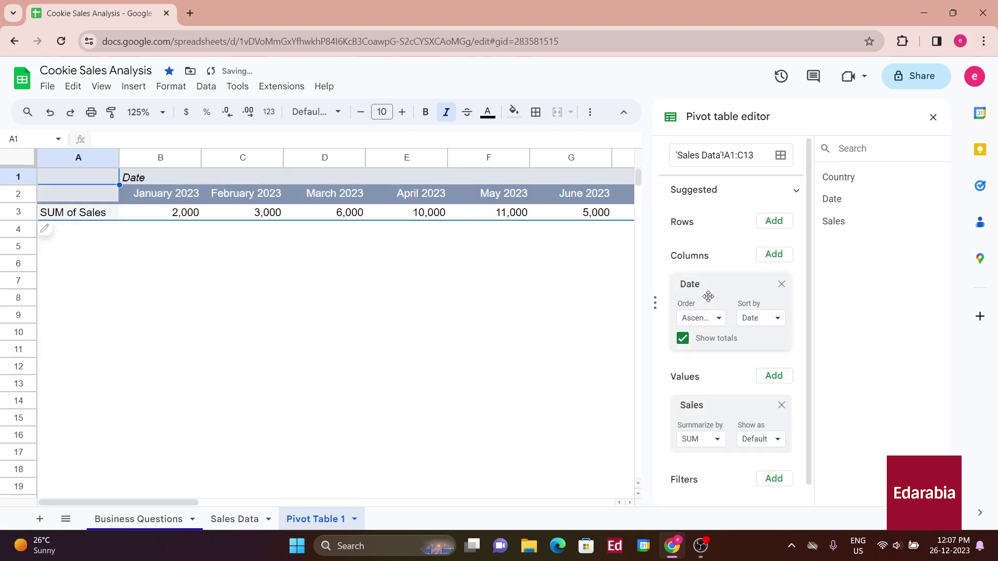
pyautogui.moveTo(138, 503)
pyautogui.mouseDown()
pyautogui.moveTo(347, 515)
pyautogui.moveTo(208, 515)
pyautogui.moveTo(129, 494)
pyautogui.mouseUp()
pyautogui.moveTo(699, 283); pyautogui.dragTo(705, 235)
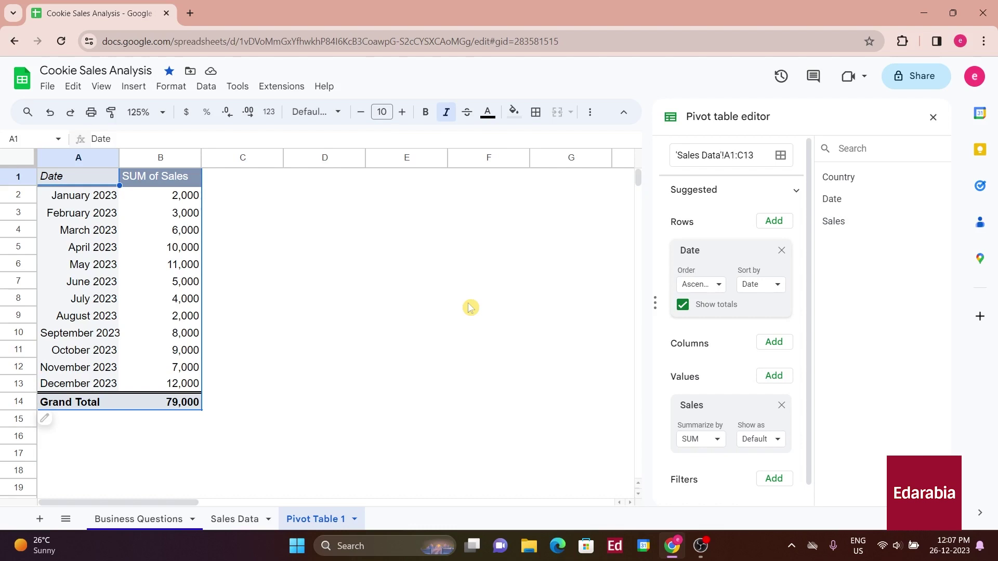
# Add a second Sales value to the pivot table and show the first one as % of column
pyautogui.moveTo(835, 223); pyautogui.dragTo(717, 434)
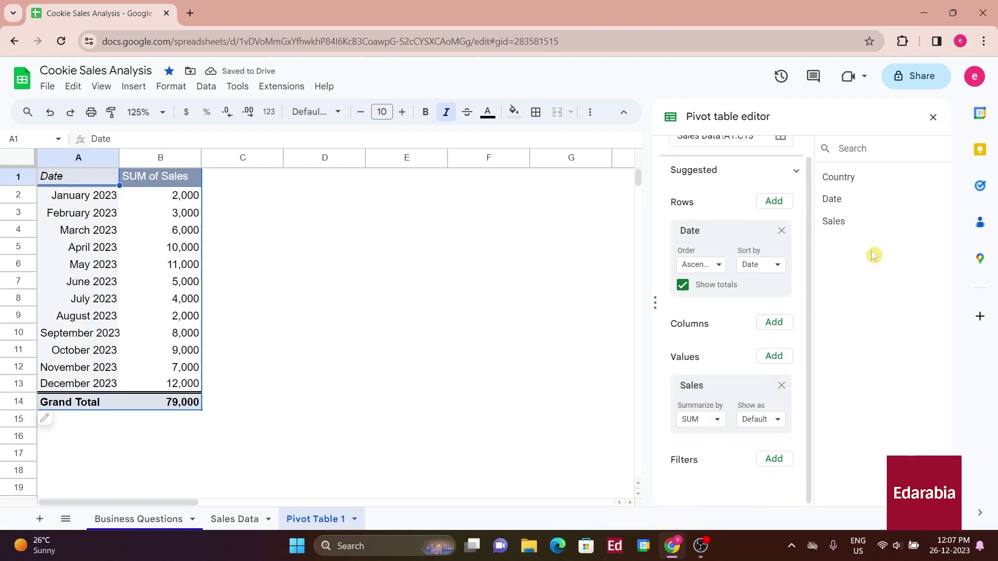
pyautogui.moveTo(833, 221); pyautogui.dragTo(700, 384)
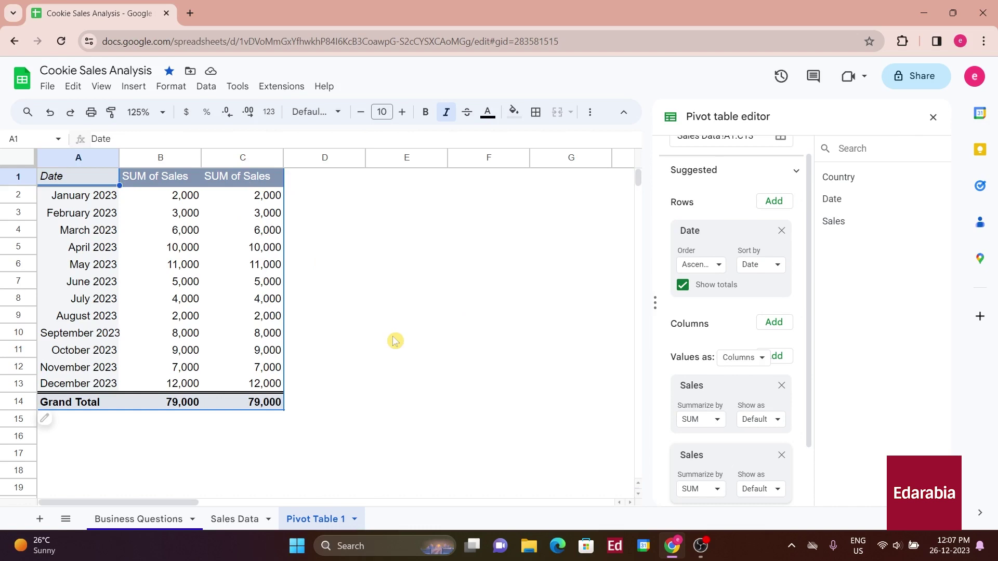
pyautogui.click(762, 425)
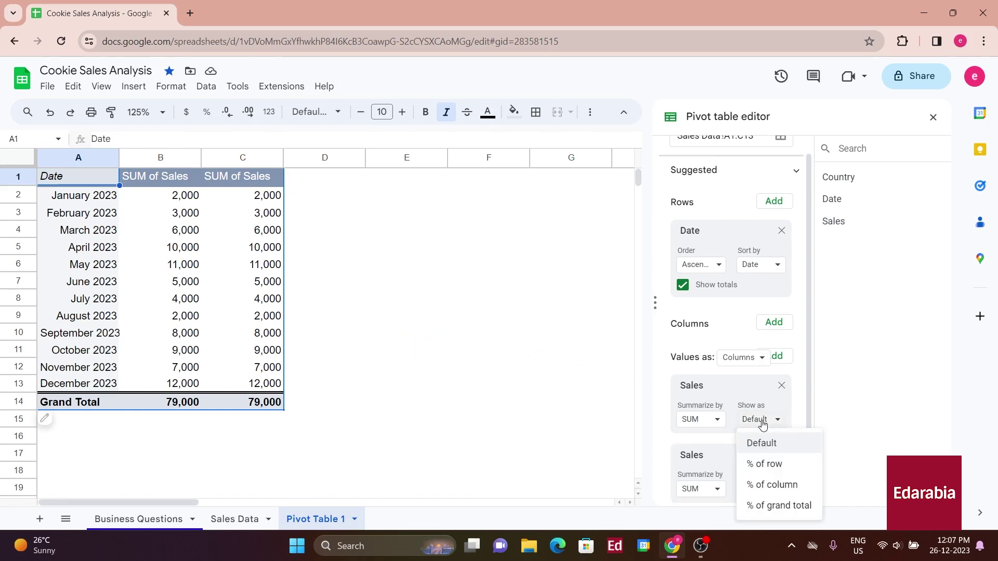
pyautogui.click(761, 486)
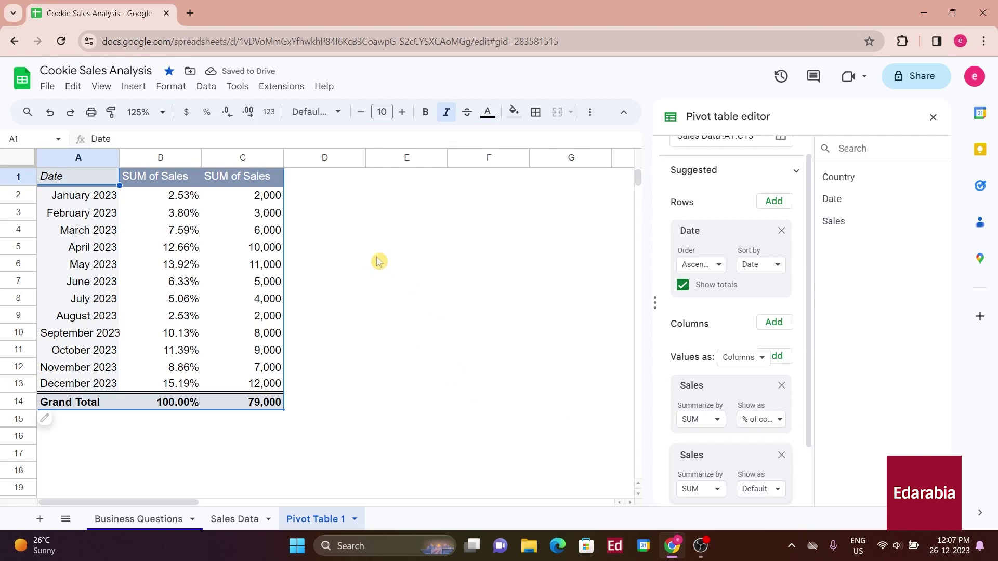
pyautogui.click(359, 251)
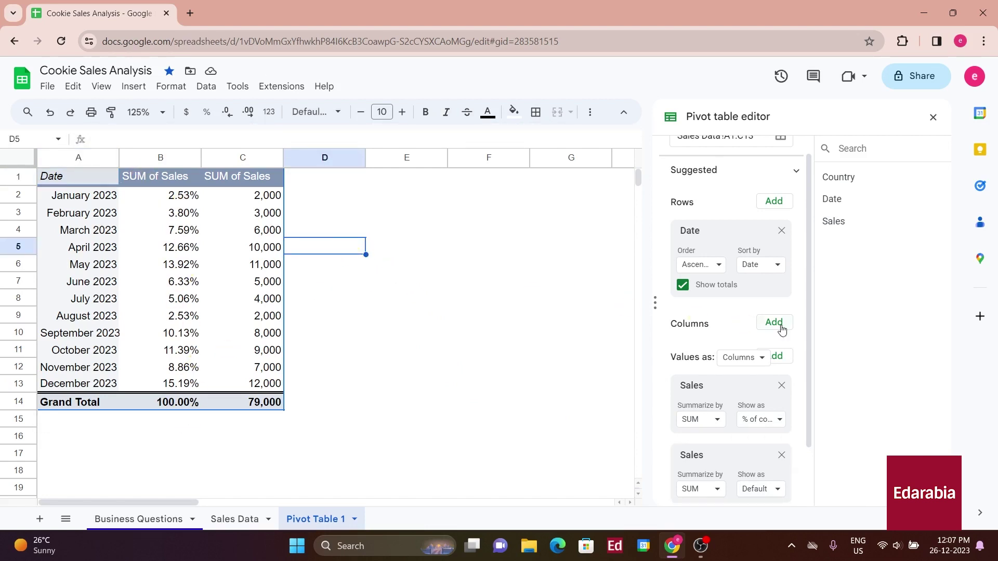
pyautogui.click(764, 418)
pyautogui.click(759, 420)
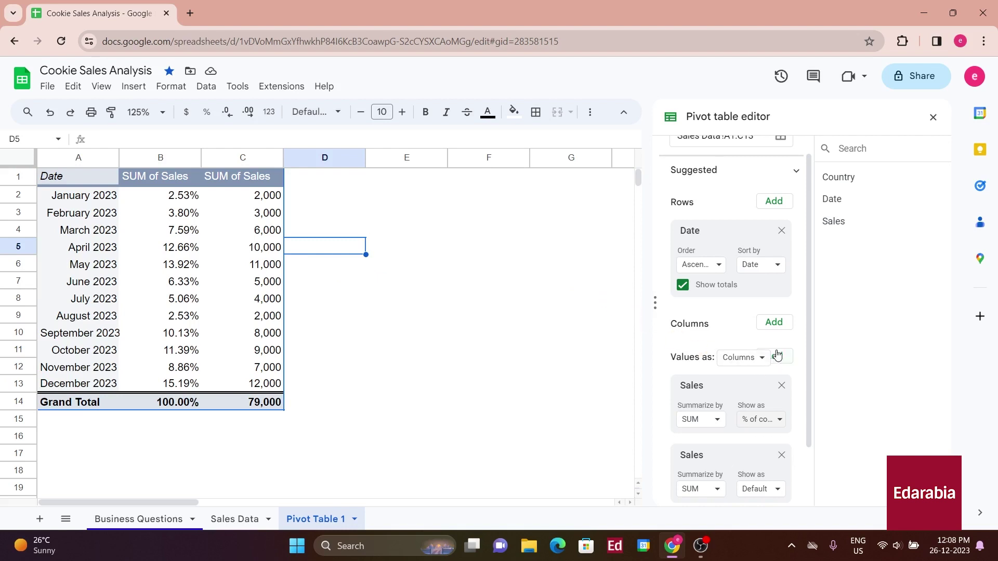
# Filter the pivot table by Date to show only January, February and March 2023
pyautogui.moveTo(831, 199); pyautogui.dragTo(742, 451)
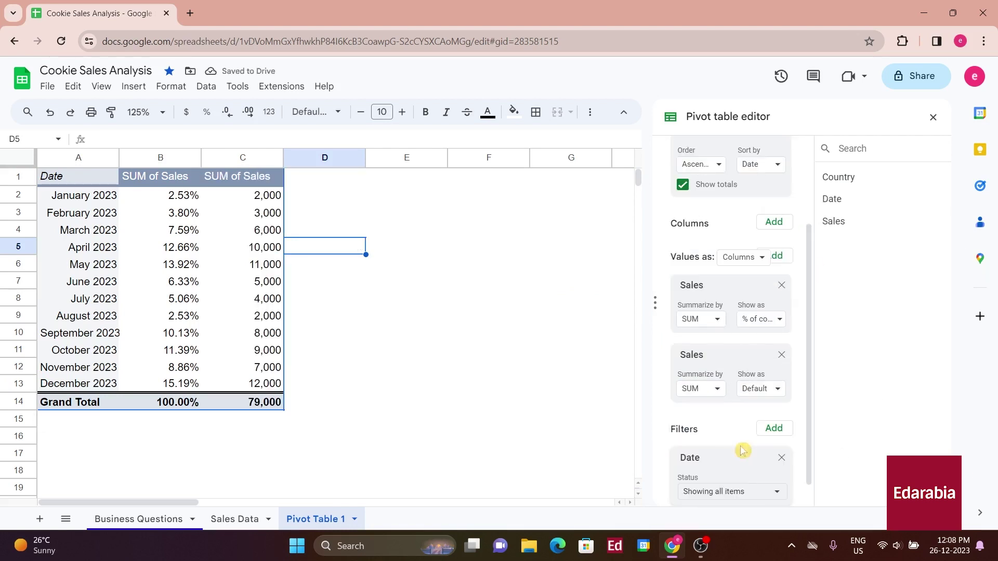
pyautogui.scroll(-1, 742, 453)
pyautogui.click(776, 465)
pyautogui.scroll(-4, 765, 431)
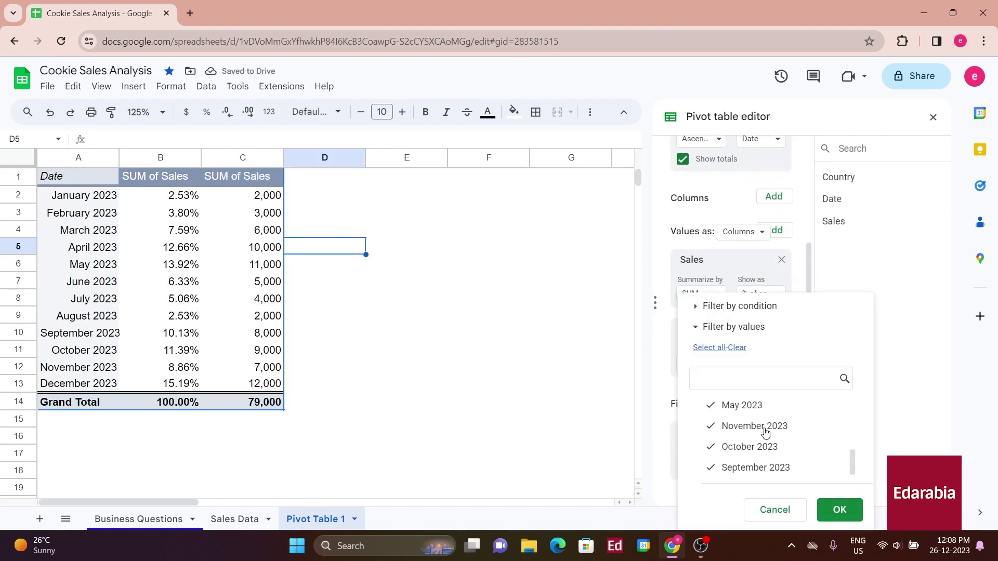
pyautogui.scroll(4, 767, 429)
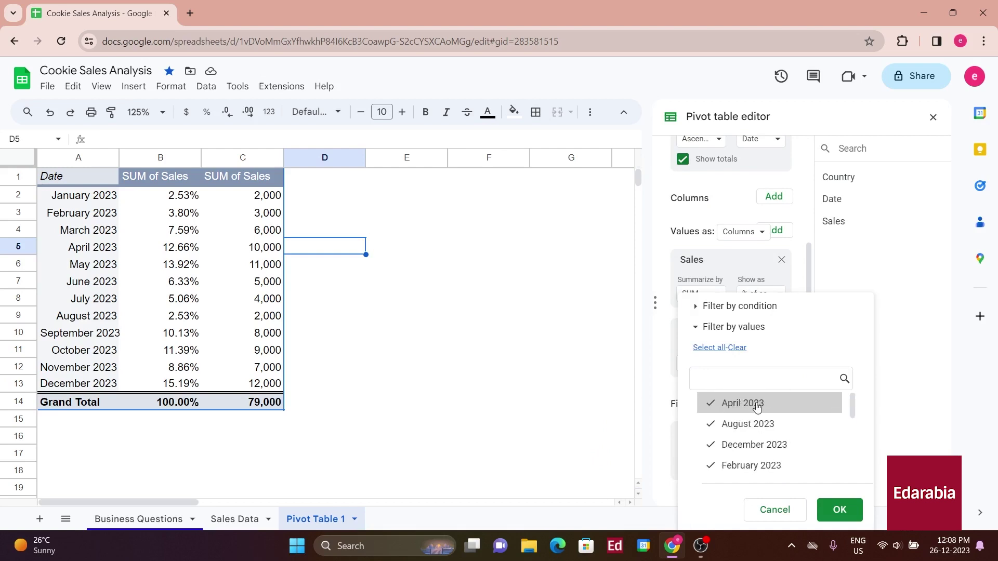
pyautogui.click(742, 348)
pyautogui.scroll(-1, 713, 456)
pyautogui.click(712, 455)
pyautogui.scroll(-2, 710, 434)
pyautogui.click(708, 447)
pyautogui.click(839, 509)
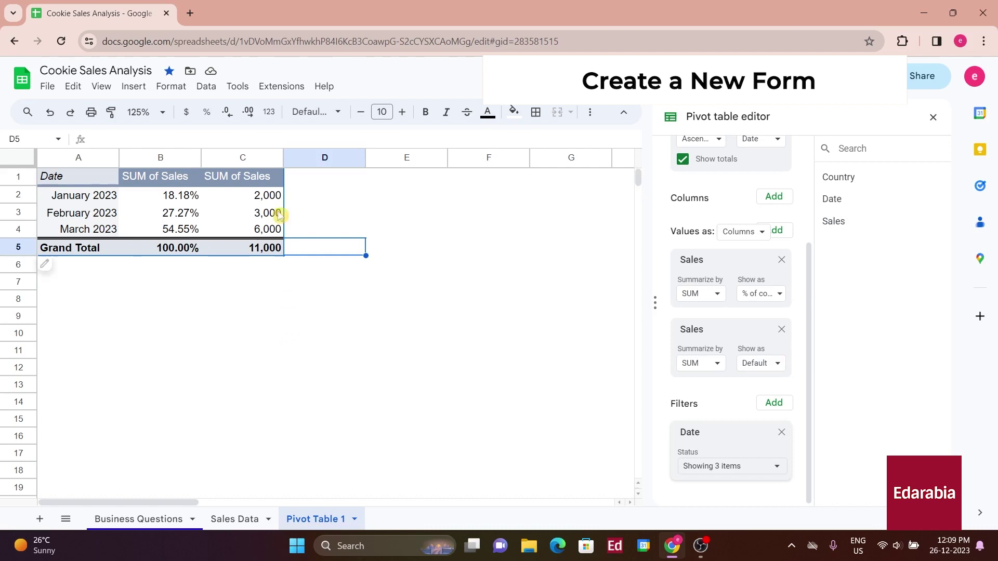
# Create a new form from the spreadsheet, decline the tour, and title it "Favorite Cookie"
pyautogui.click(237, 87)
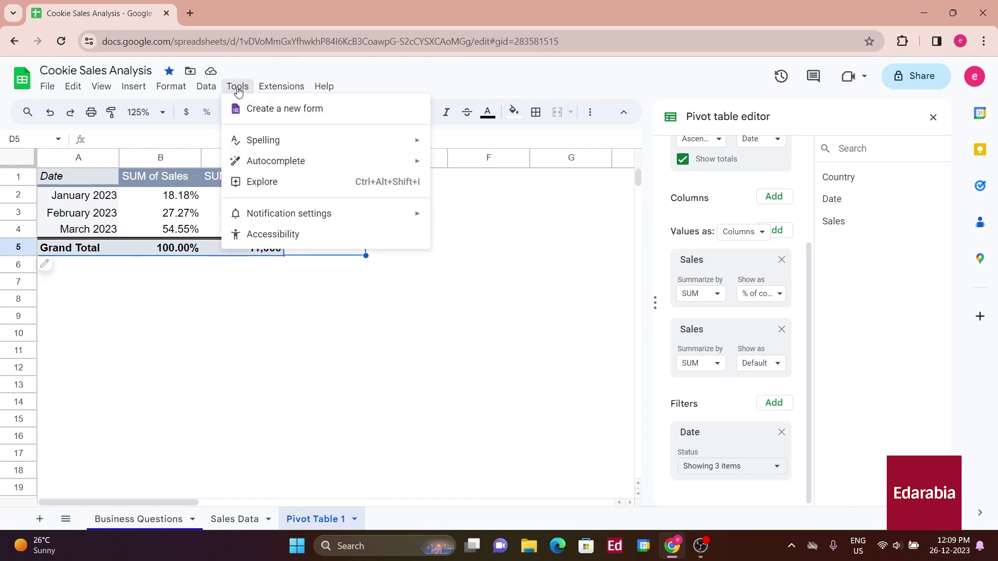
pyautogui.click(325, 107)
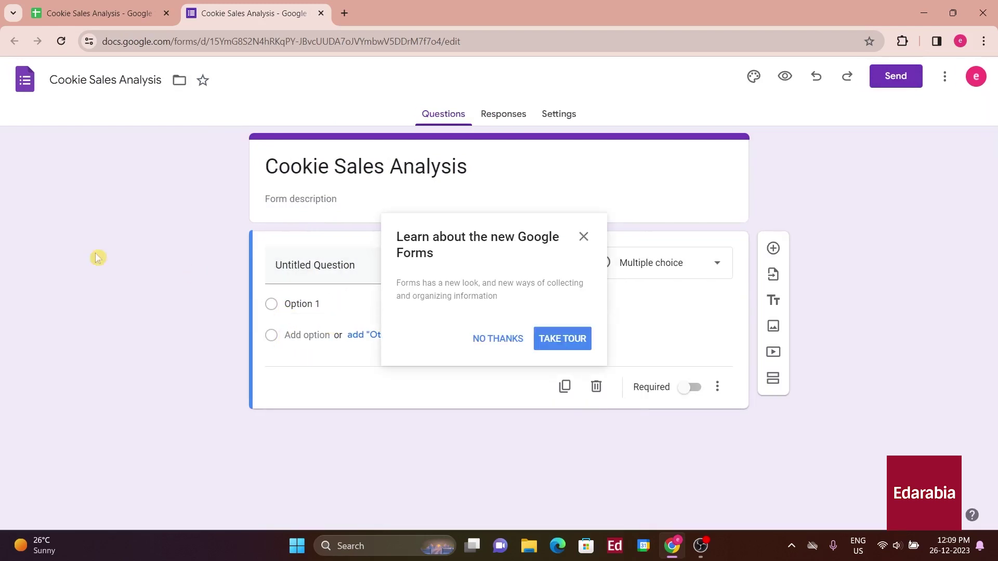
pyautogui.click(486, 339)
pyautogui.write('Favorite Cookie')
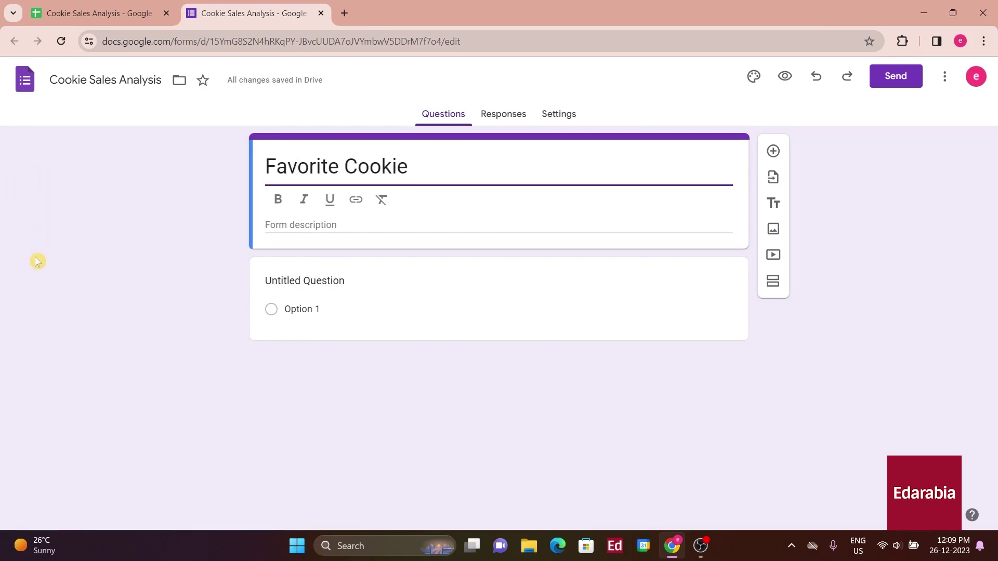
# Set the form's first question to "What's your favorite cookie?" as a short answer
pyautogui.click(296, 225)
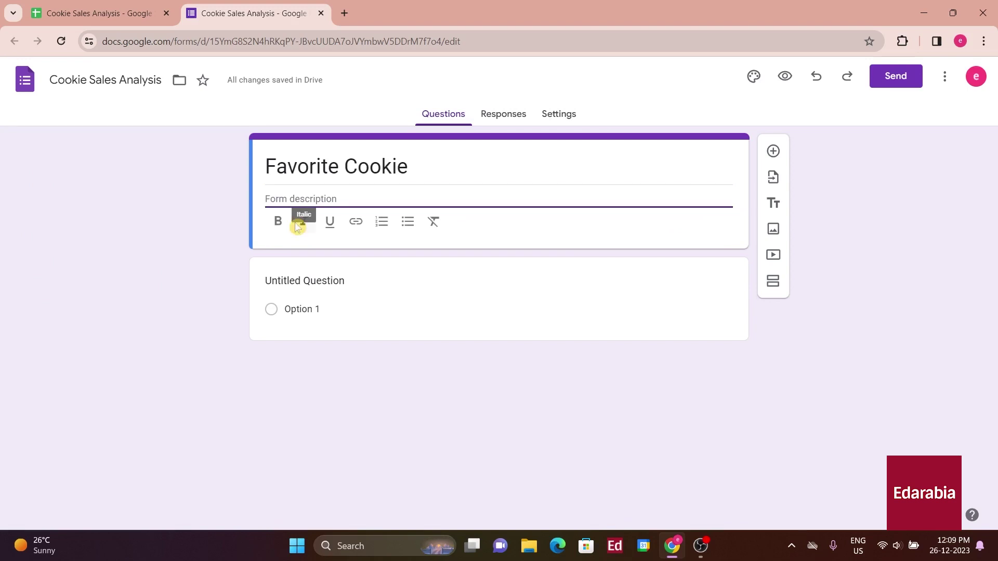
pyautogui.click(348, 282)
pyautogui.write("What's your favorite")
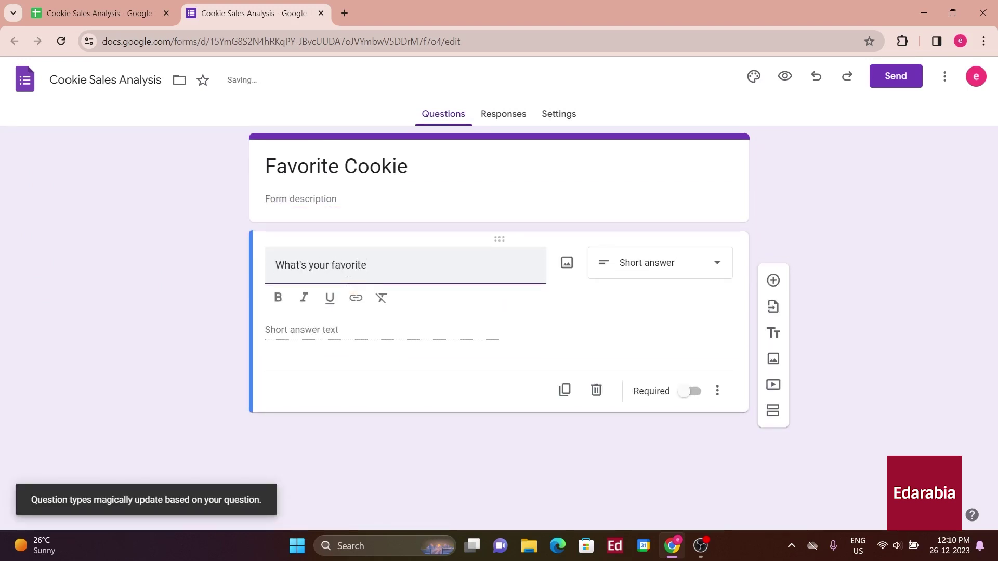
pyautogui.write(' cookie?')
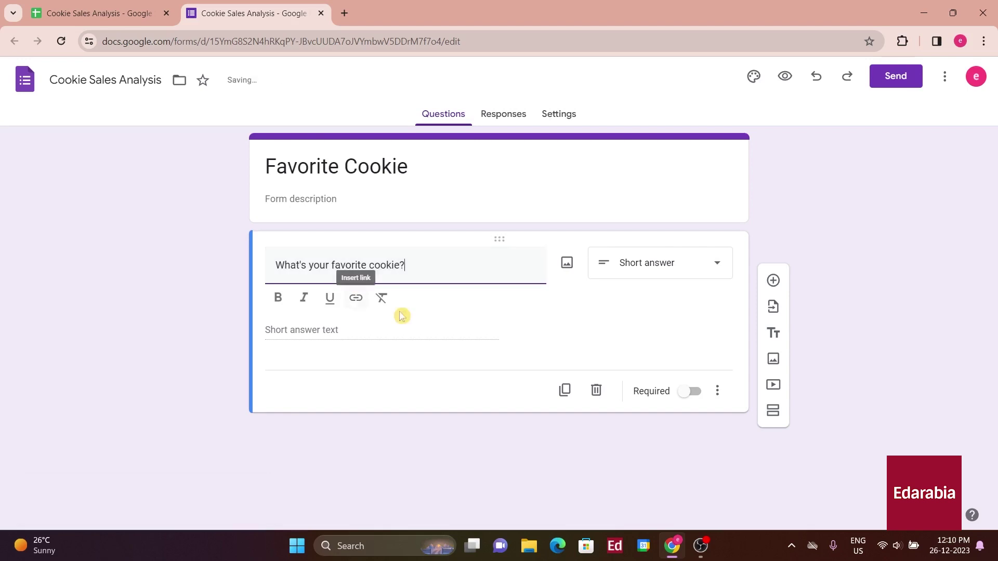
pyautogui.click(403, 313)
# Review the form's sending options without sending it, and open a preview of the form
pyautogui.click(896, 77)
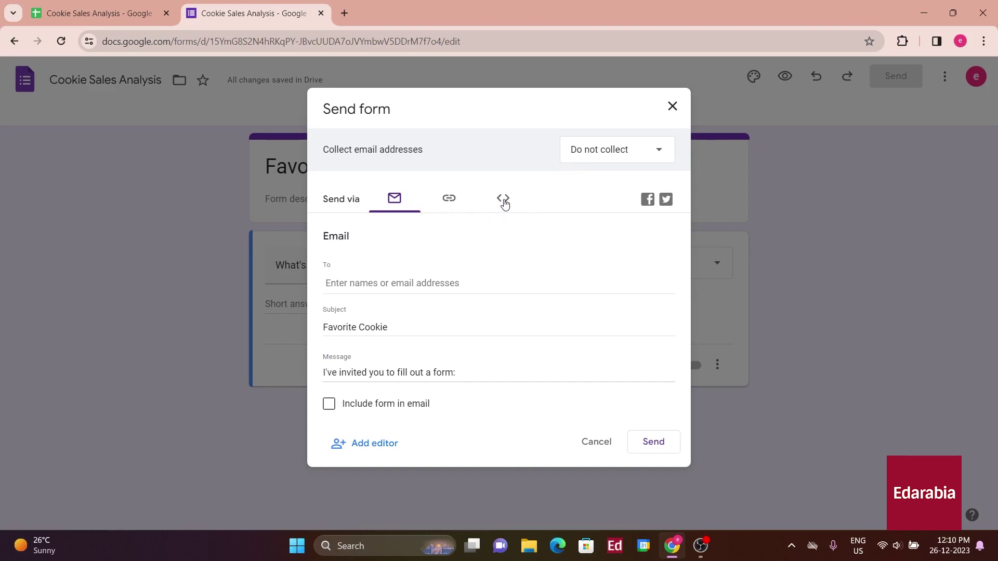
pyautogui.click(672, 106)
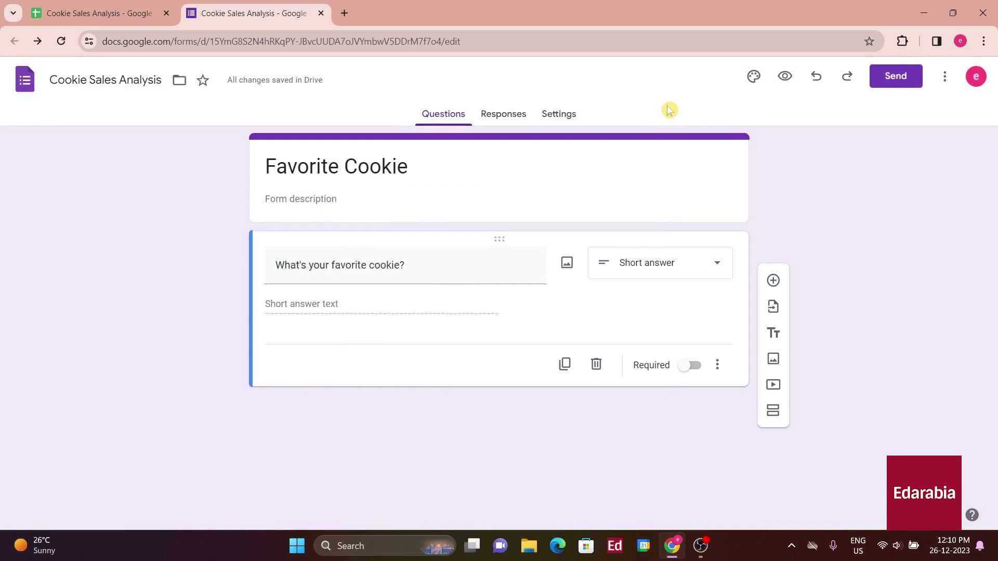
pyautogui.click(784, 77)
# Return to the Cookie Sales Analysis spreadsheet and view the Form Responses 1 sheet
pyautogui.click(146, 13)
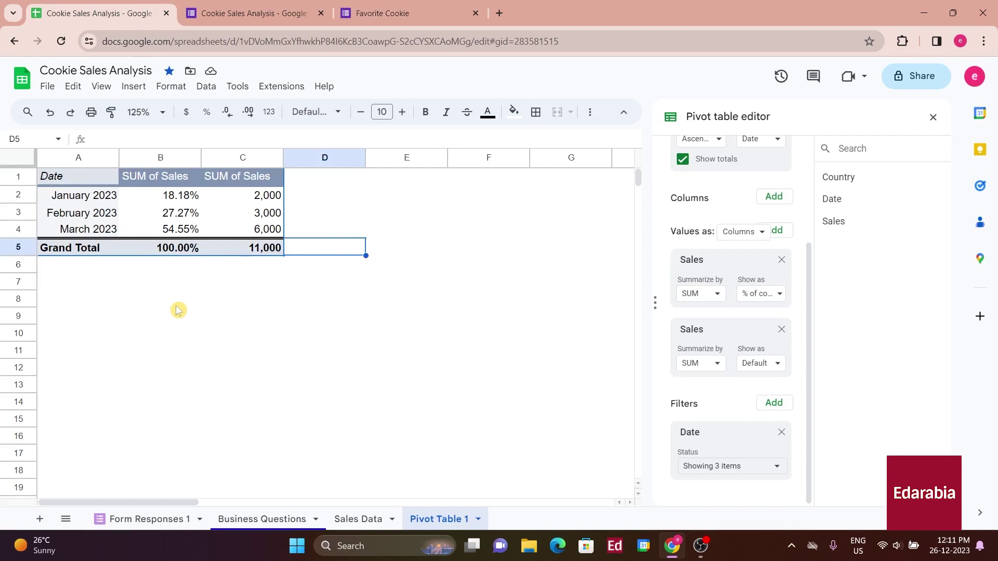
pyautogui.click(158, 521)
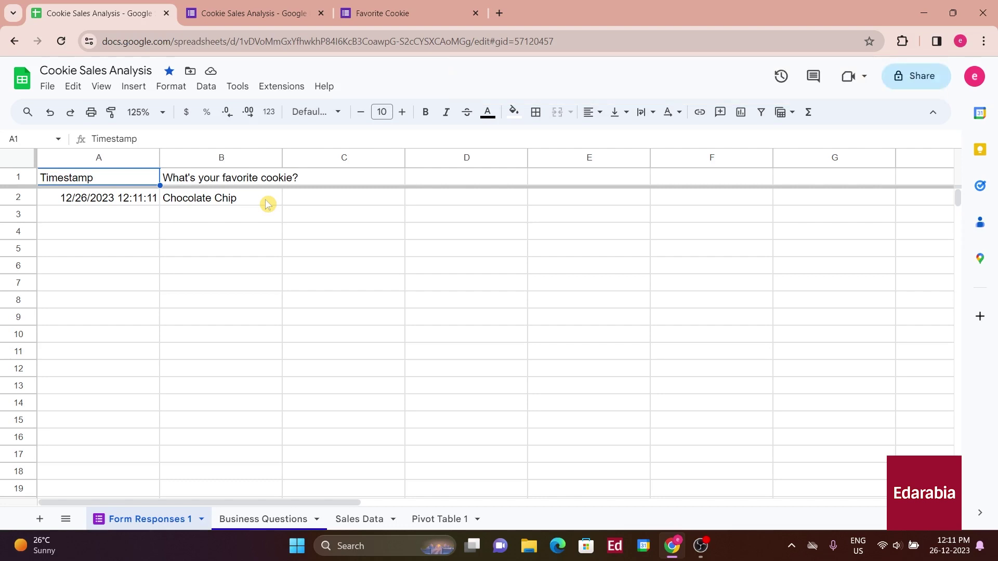
# Share the spreadsheet with the suggested contact as Editor, keeping the notification on
pyautogui.click(915, 77)
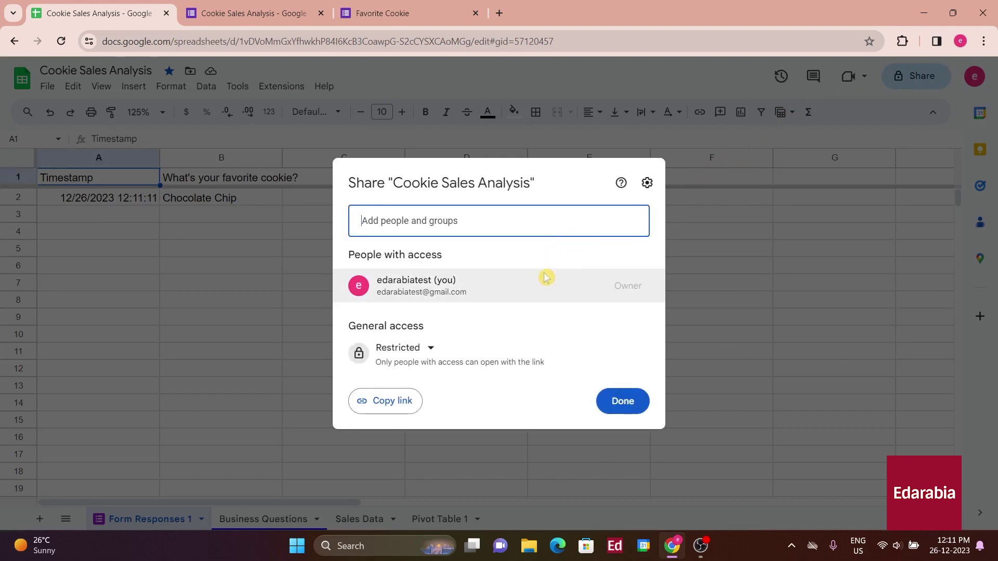
pyautogui.click(493, 217)
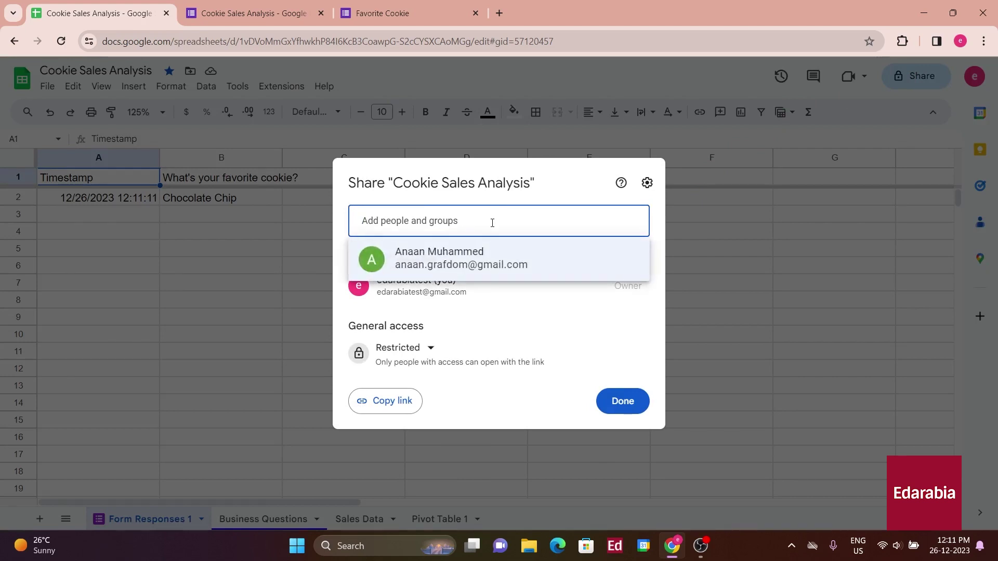
pyautogui.click(485, 255)
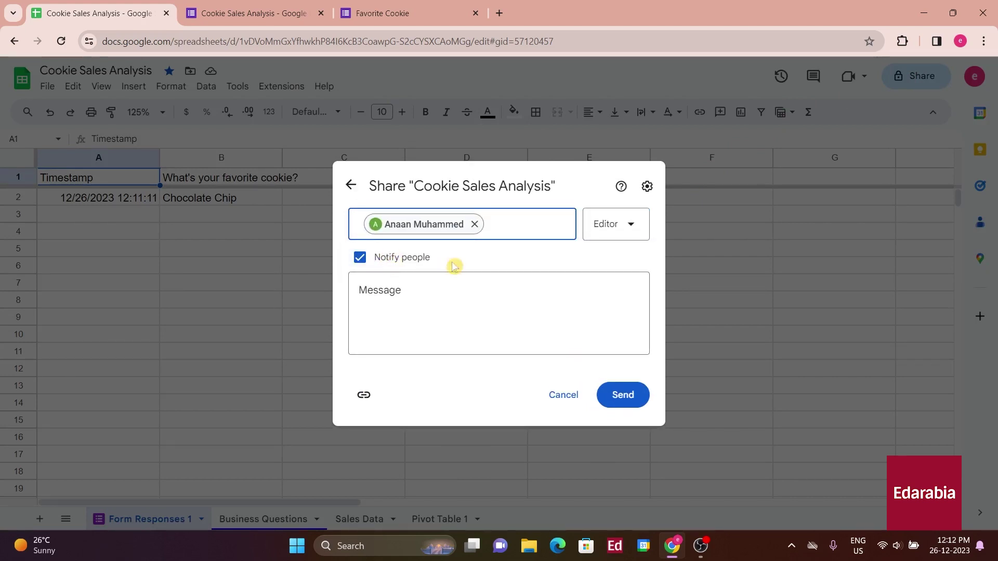
pyautogui.click(620, 232)
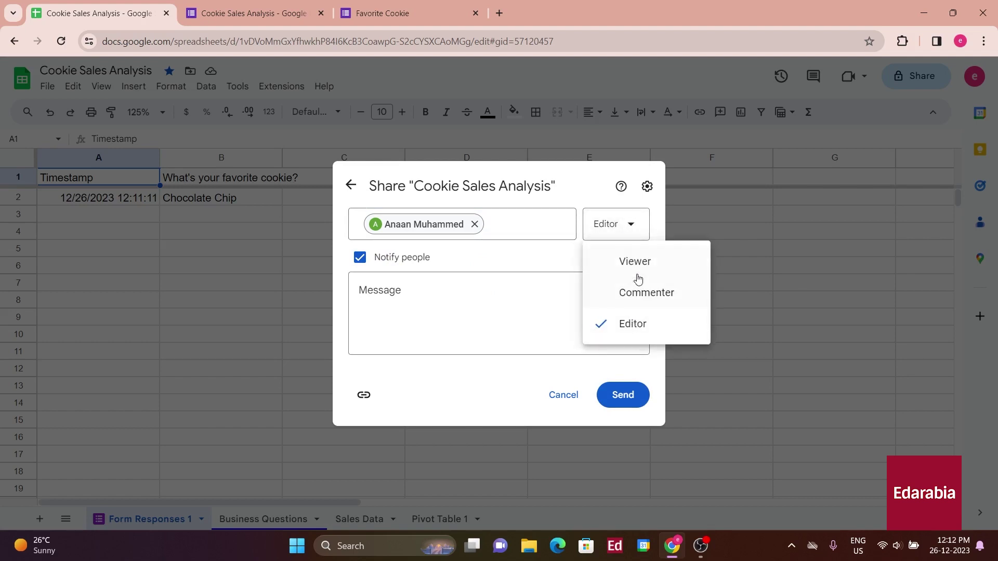
pyautogui.click(629, 323)
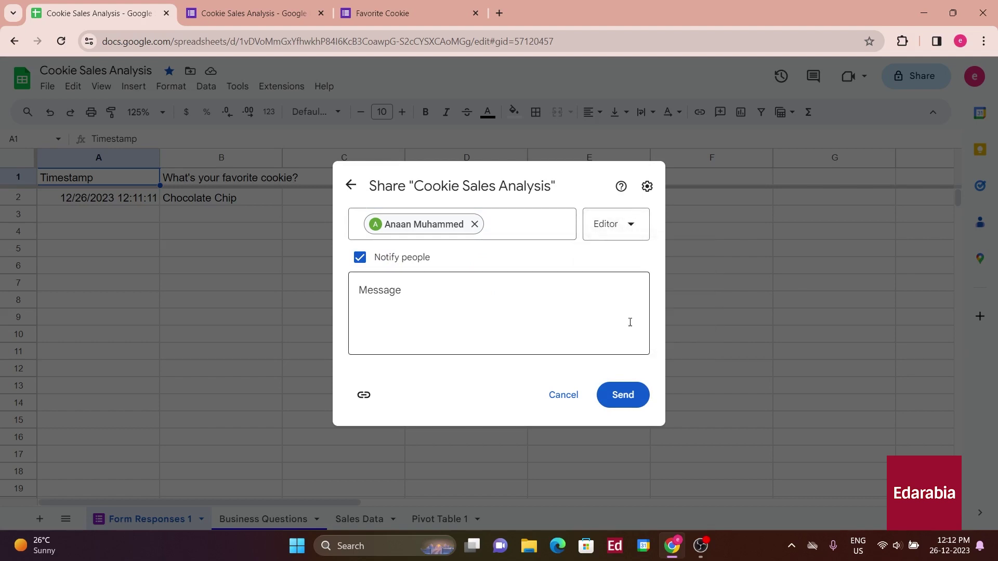
pyautogui.click(623, 394)
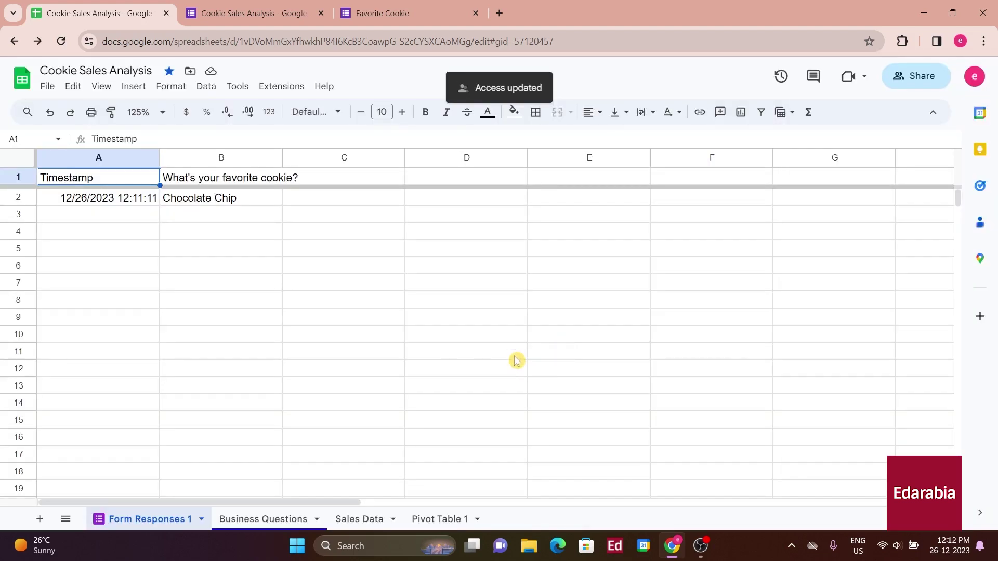
# Set the spreadsheet's general access to Anyone with the link as Viewer and copy the sharing link
pyautogui.click(911, 90)
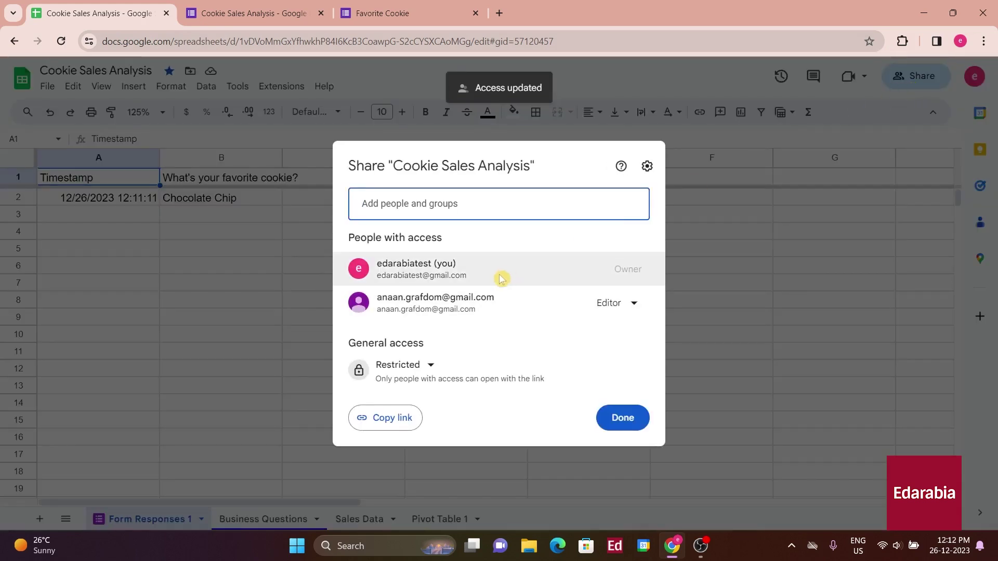
pyautogui.moveTo(419, 311)
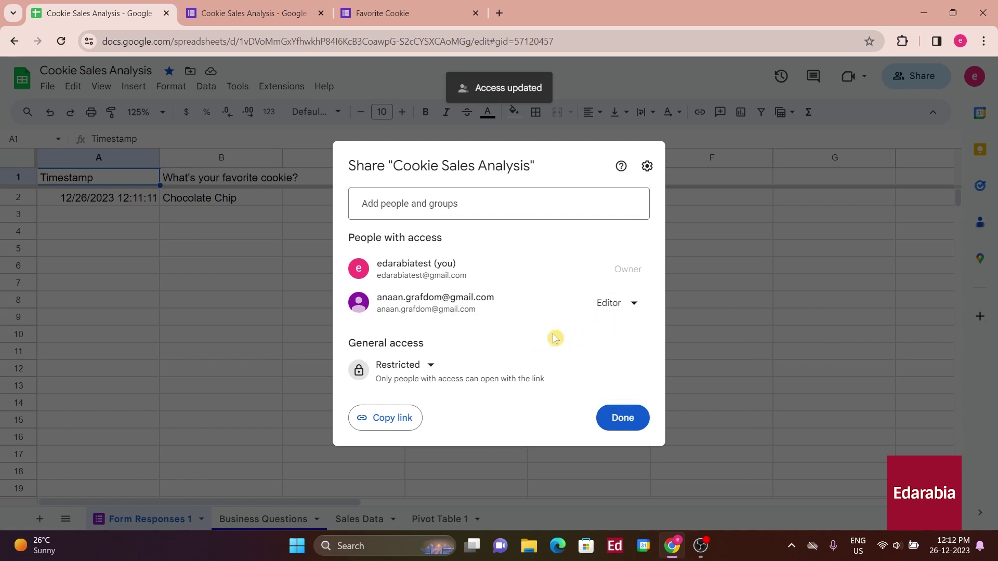
pyautogui.click(424, 366)
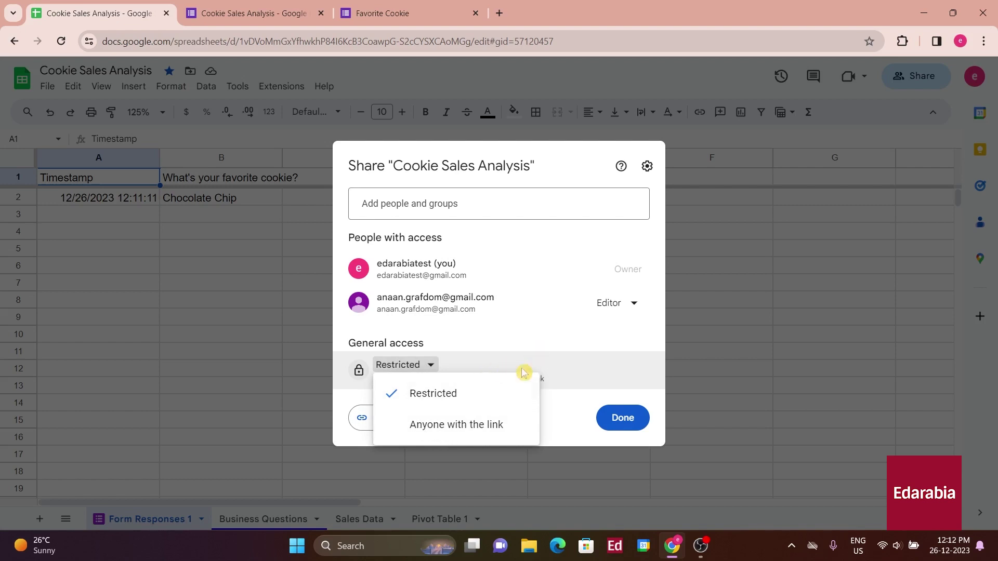
pyautogui.click(463, 426)
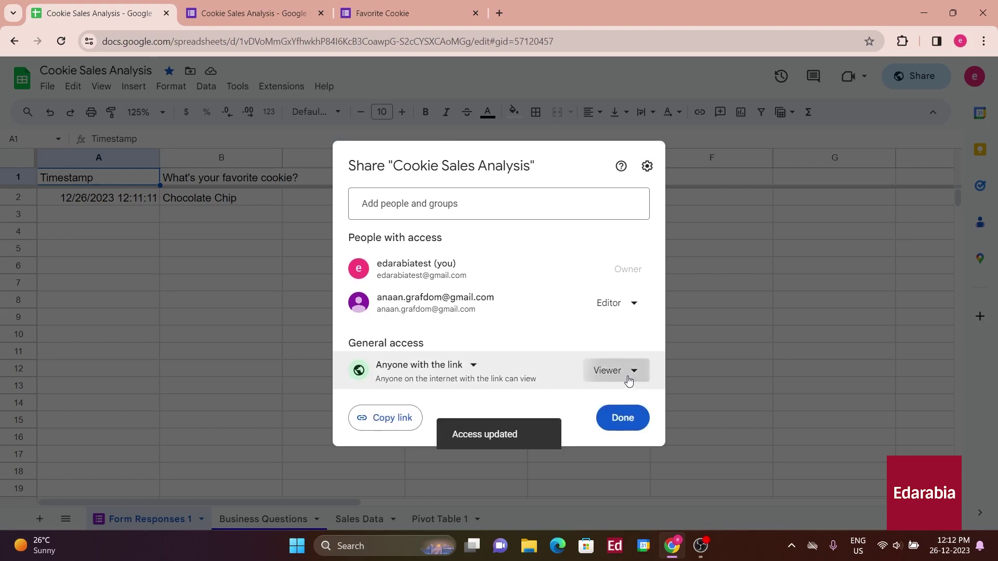
pyautogui.click(627, 380)
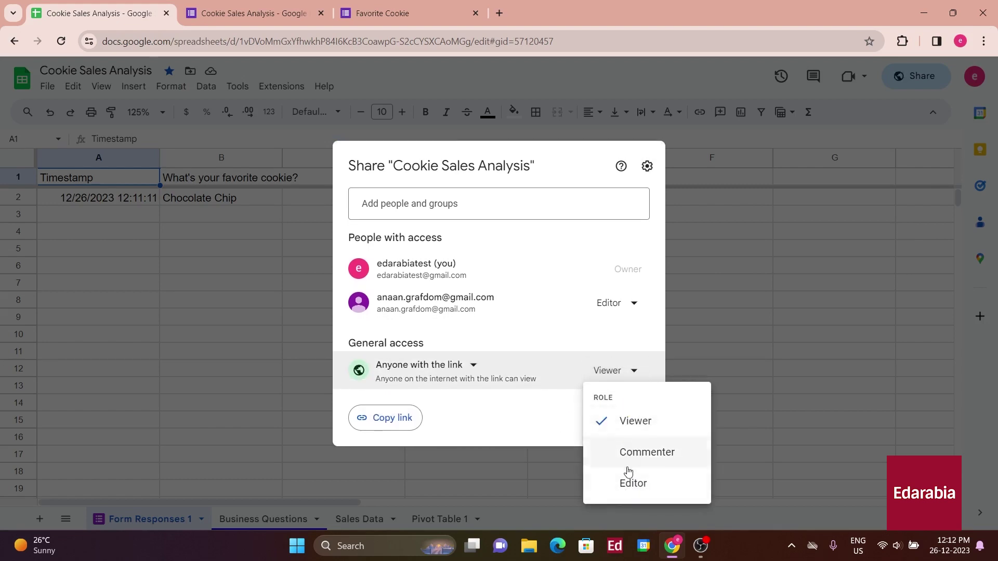
pyautogui.click(637, 425)
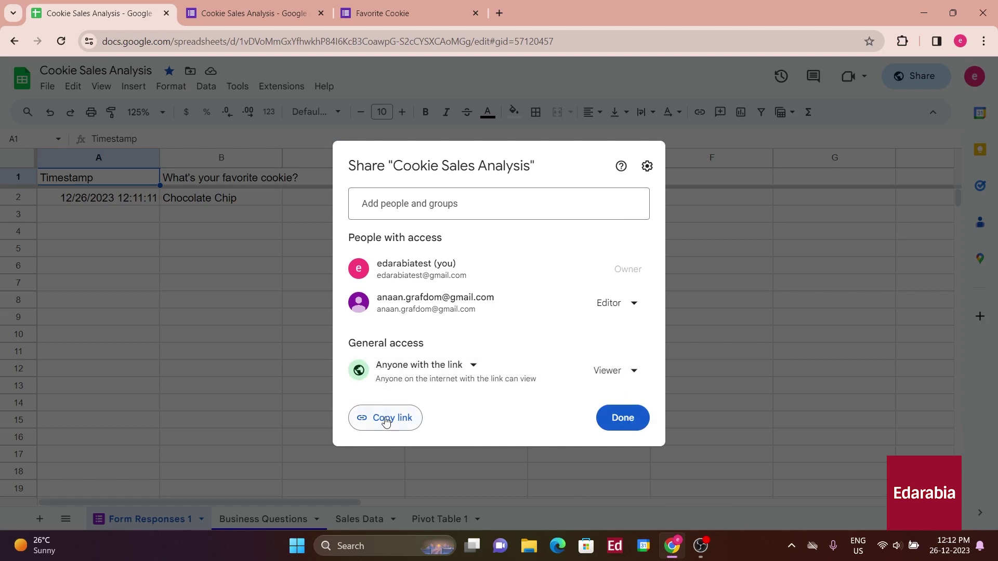
pyautogui.click(387, 417)
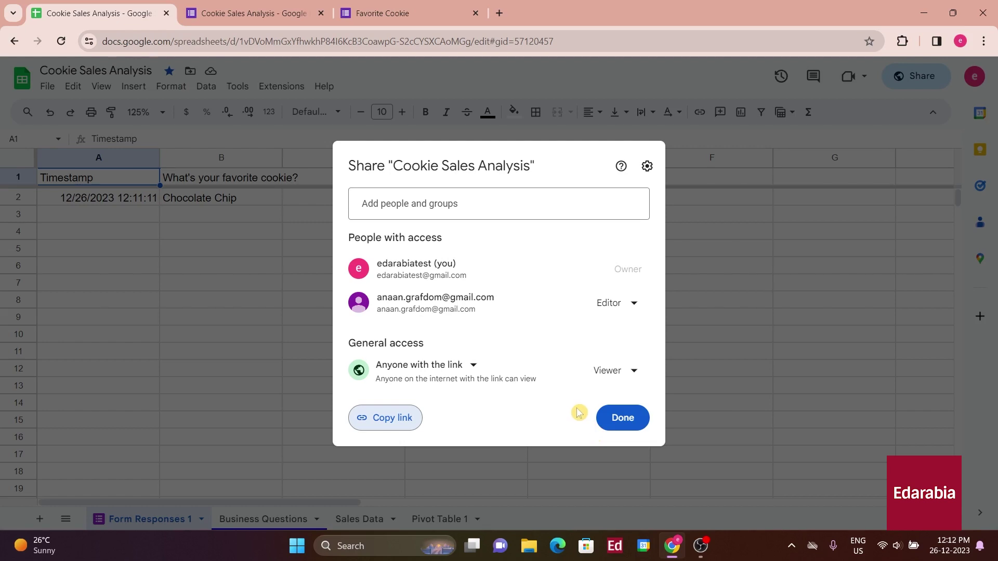
pyautogui.click(604, 426)
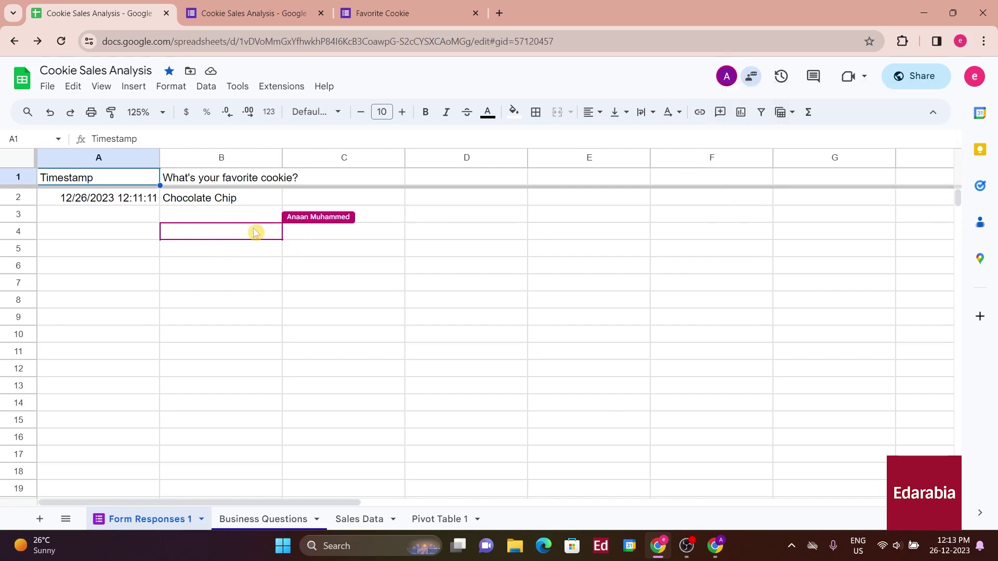
# Send the message "Hi How are you?" to the collaborator in the document chat
pyautogui.click(229, 215)
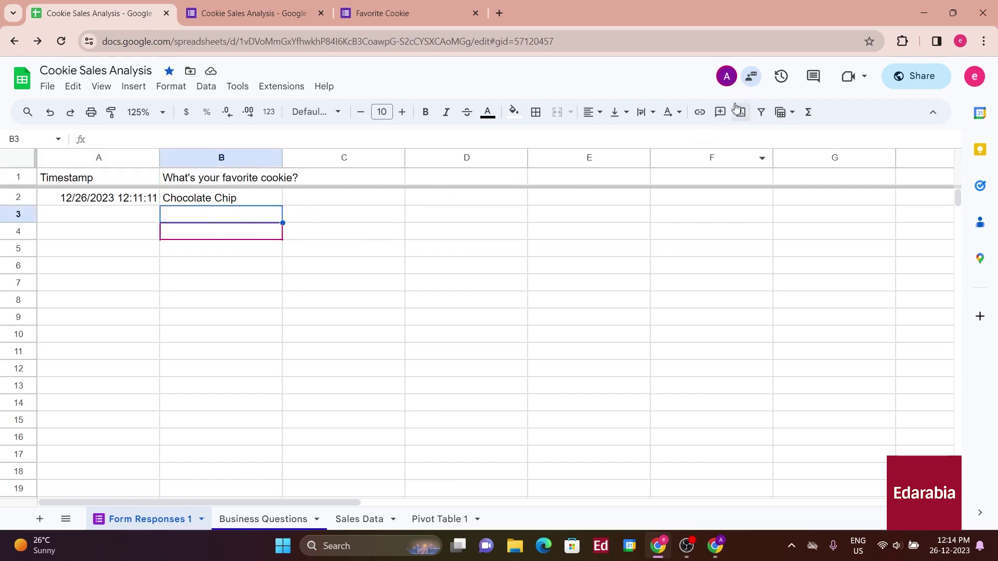
pyautogui.click(750, 78)
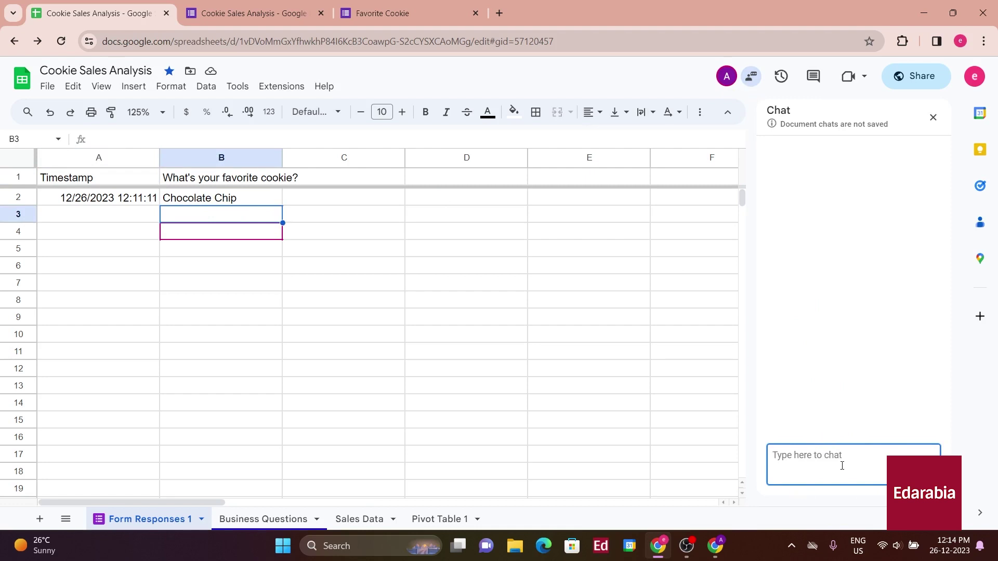
pyautogui.write('H')
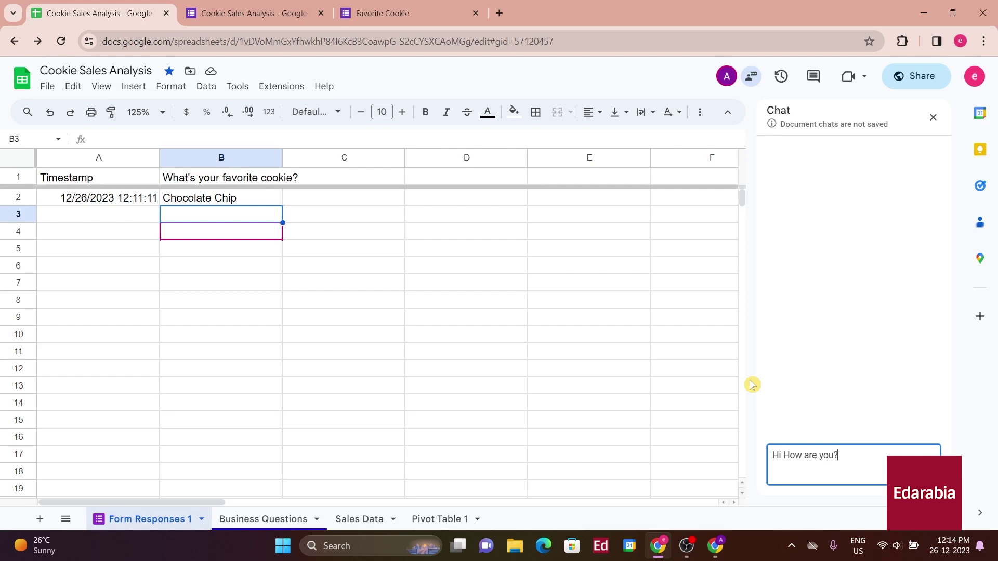
pyautogui.write('i How are you?')
pyautogui.press('Return')
# Comment on cell B2 mentioning the collaborator, with "- Is this also your favorite cookie?", and assign the comment to them
pyautogui.click(224, 202)
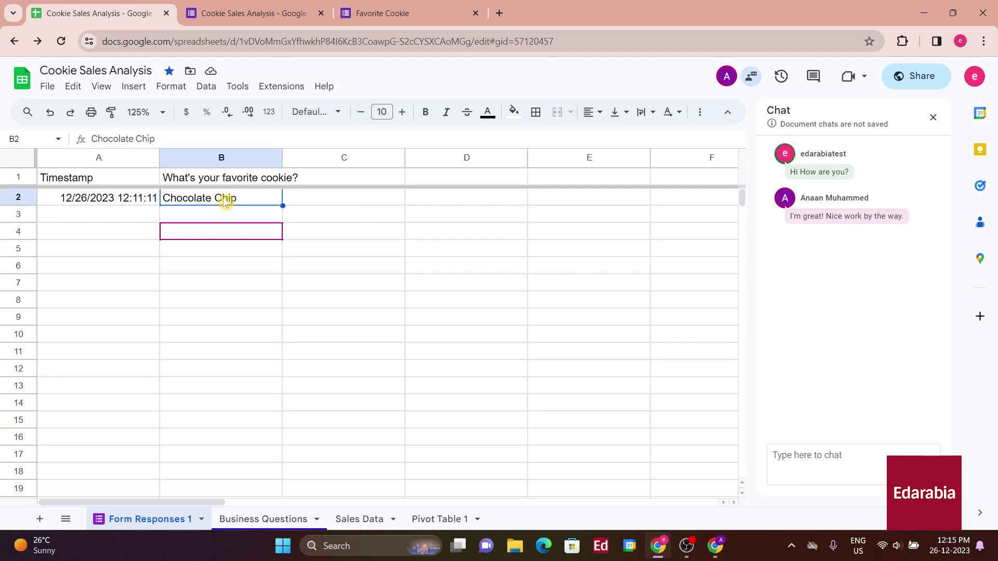
pyautogui.click(133, 87)
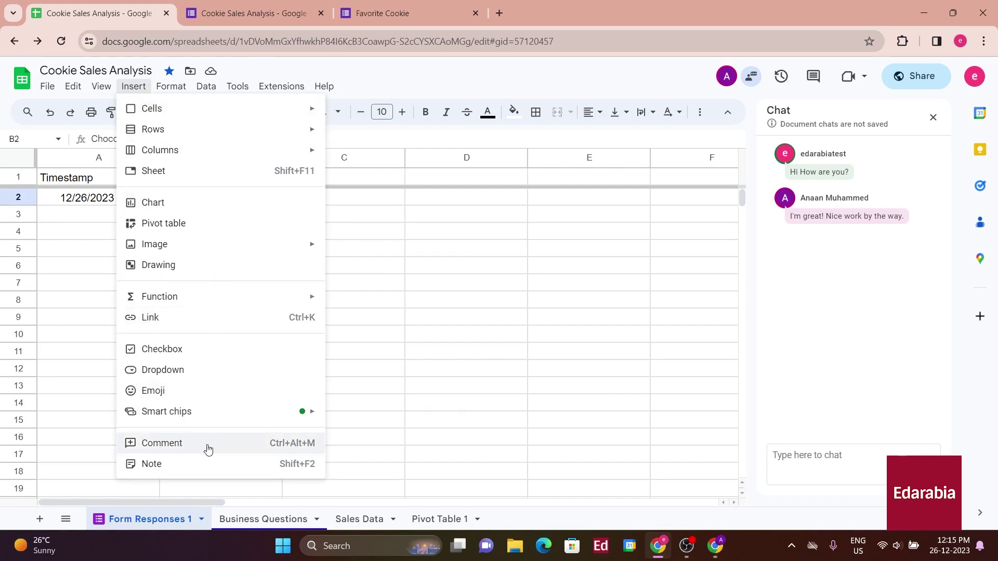
pyautogui.click(271, 444)
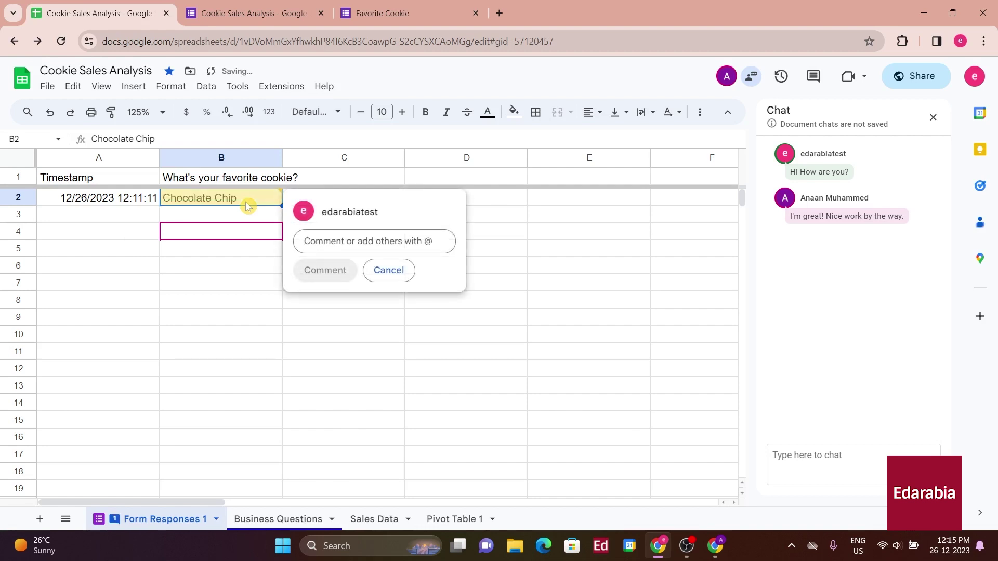
pyautogui.write('@')
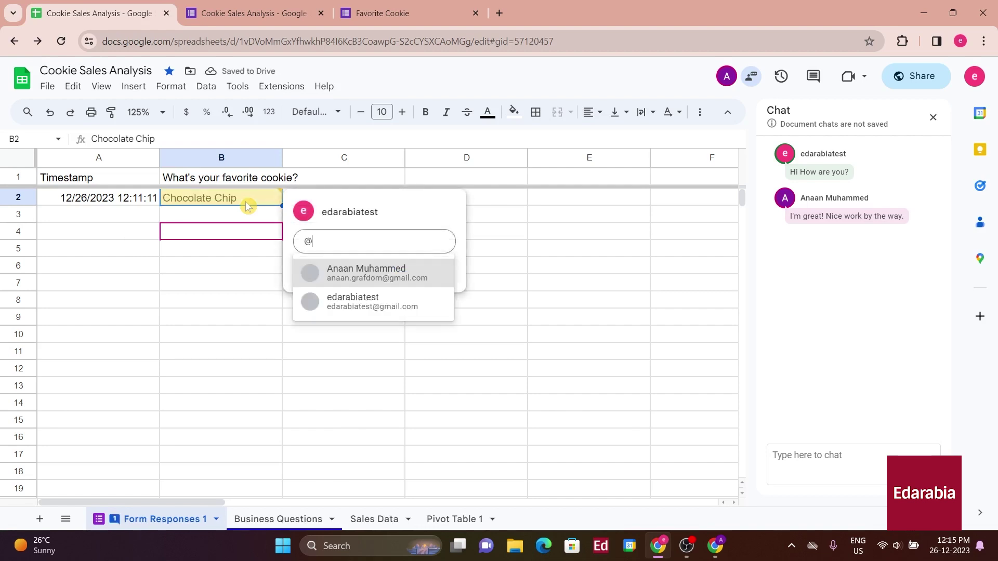
pyautogui.click(360, 273)
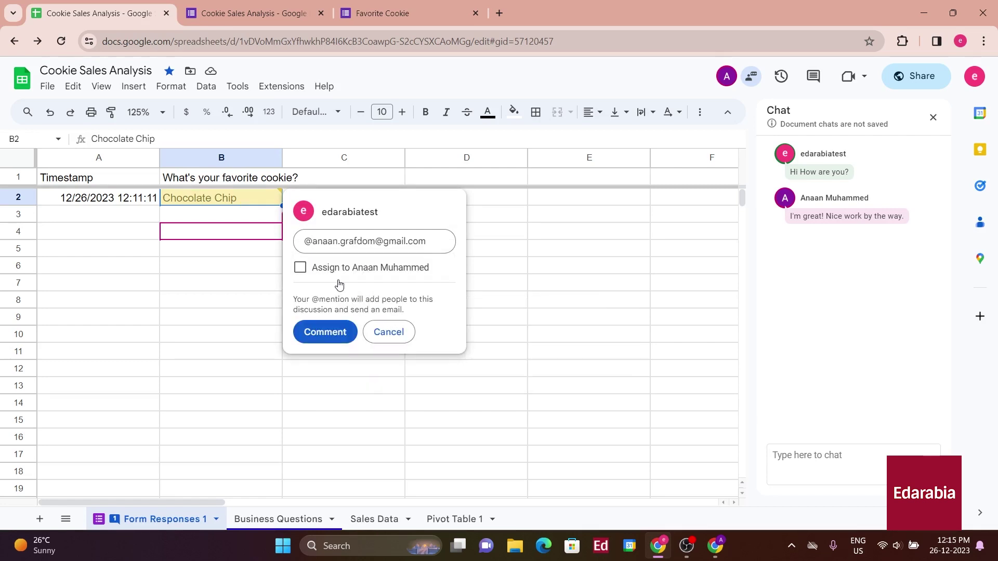
pyautogui.write('- Is this also your favorite cookie?')
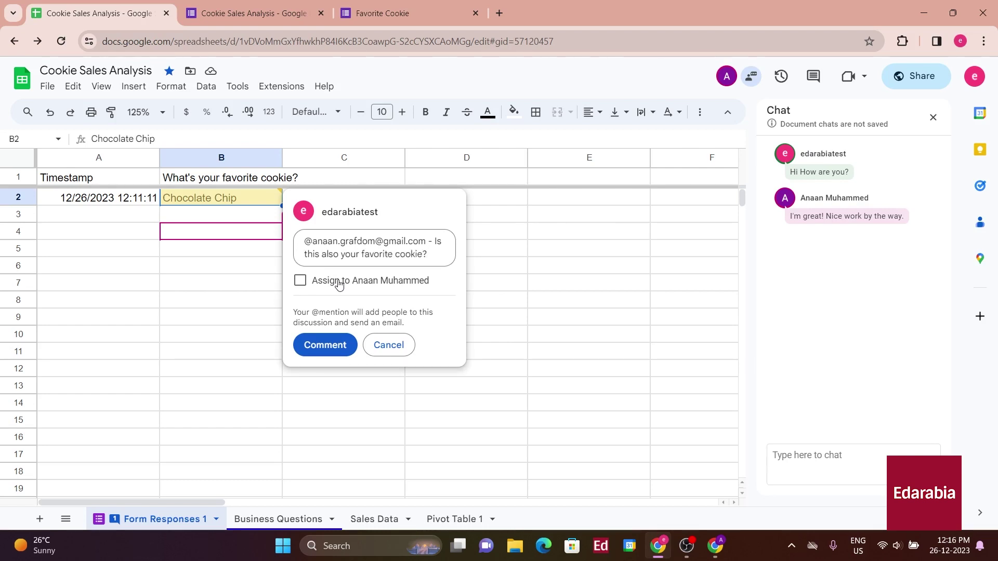
pyautogui.click(300, 280)
pyautogui.click(326, 345)
# Switch to the collaborator's browser window, reply "Yes it is!" to the comment on cell B2, and return to the owner's window
pyautogui.click(715, 545)
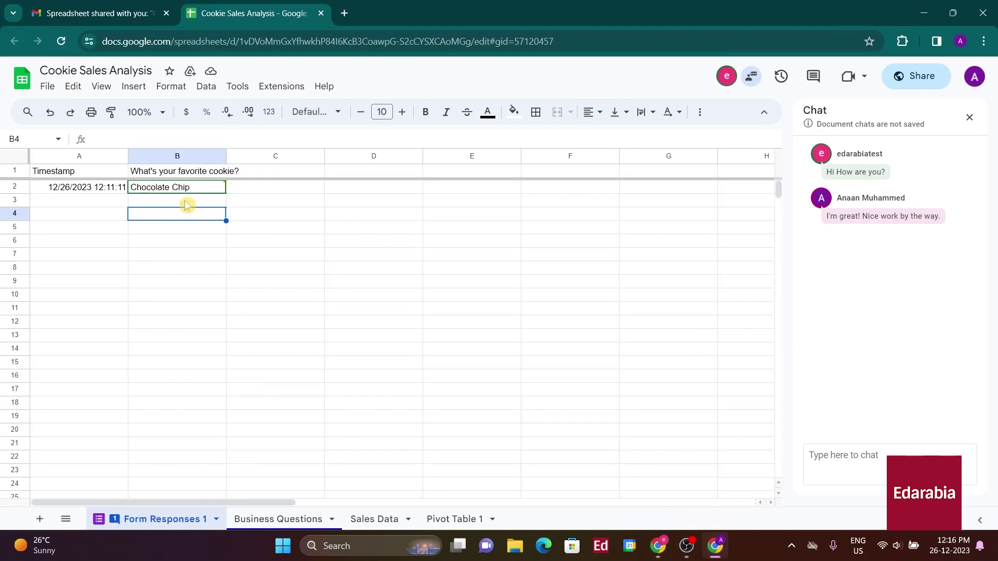
pyautogui.click(305, 195)
pyautogui.write('Yes')
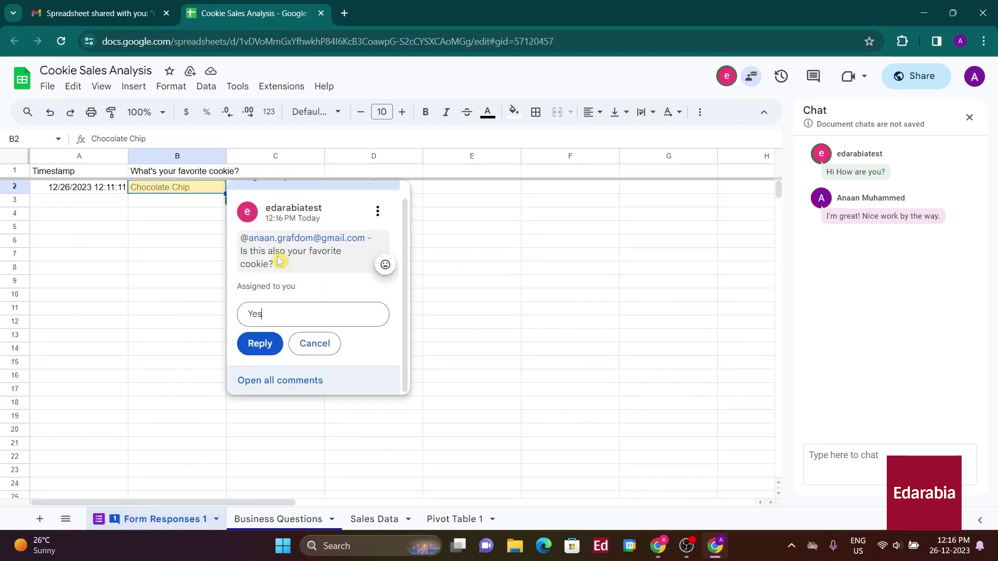
pyautogui.write(' it is!')
pyautogui.hotkey('ctrl', 'Return')
pyautogui.hotkey('alt', 'Tab')
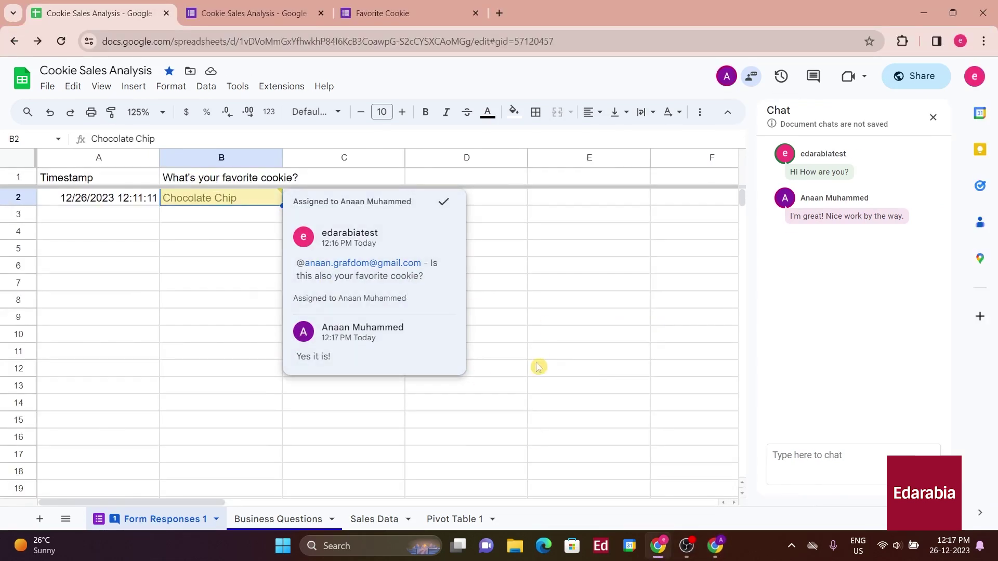
# Open the list of all comments, mark the assigned comment on B2 as done, and close the list
pyautogui.click(813, 76)
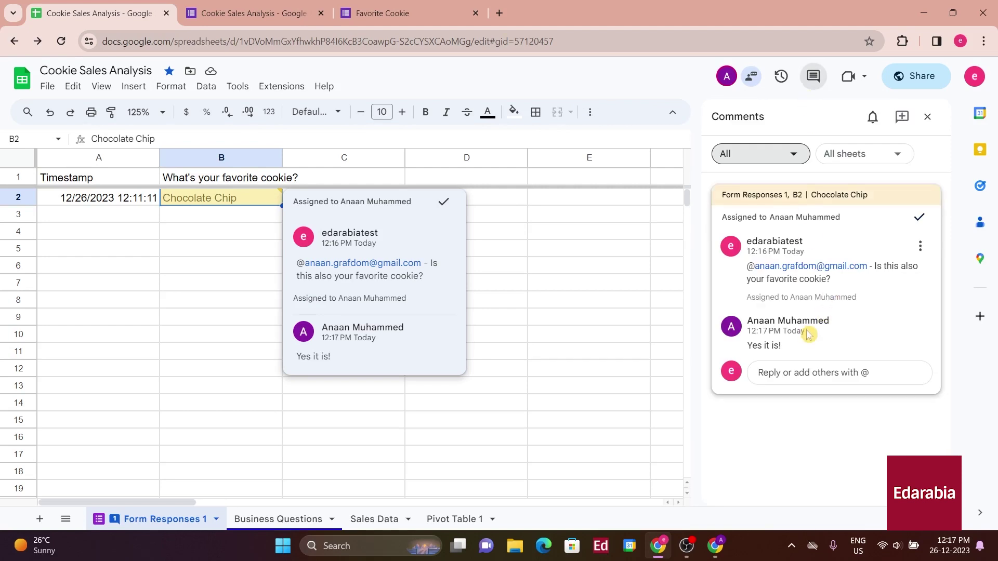
pyautogui.click(919, 217)
pyautogui.click(927, 117)
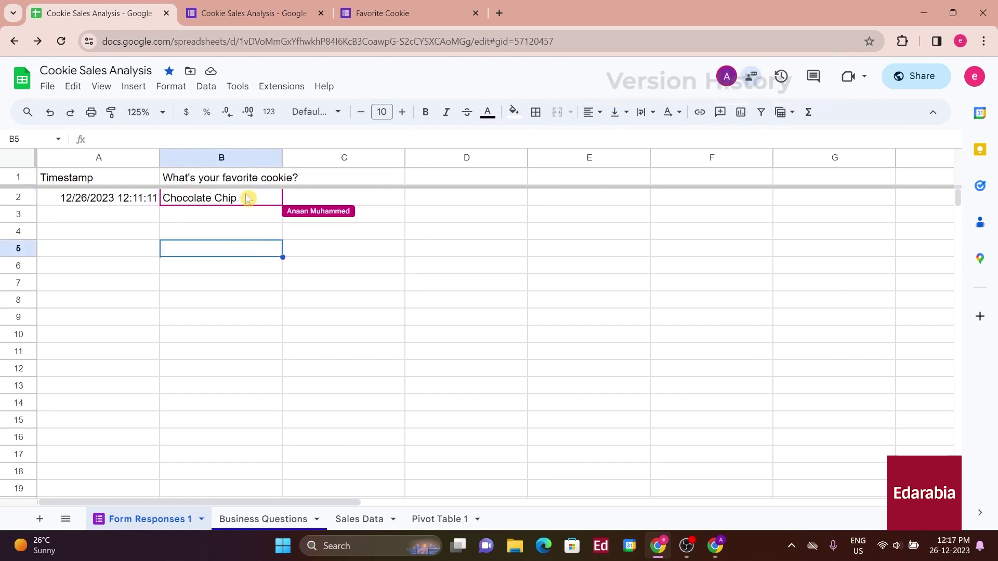
# Replace the cookie answer in cell B2 with "Chocoltae" and open the spreadsheet's version history
pyautogui.click(246, 199)
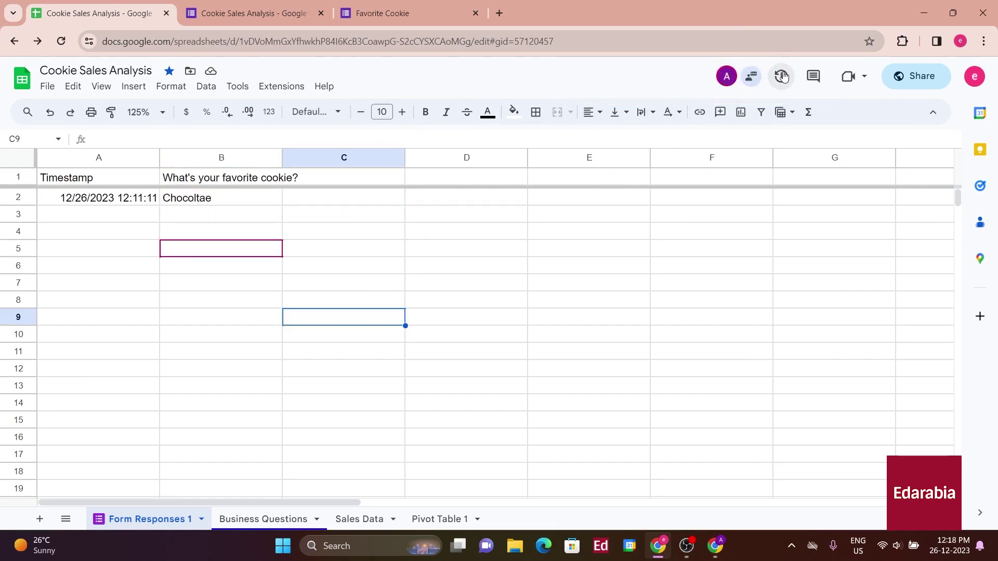
pyautogui.click(784, 76)
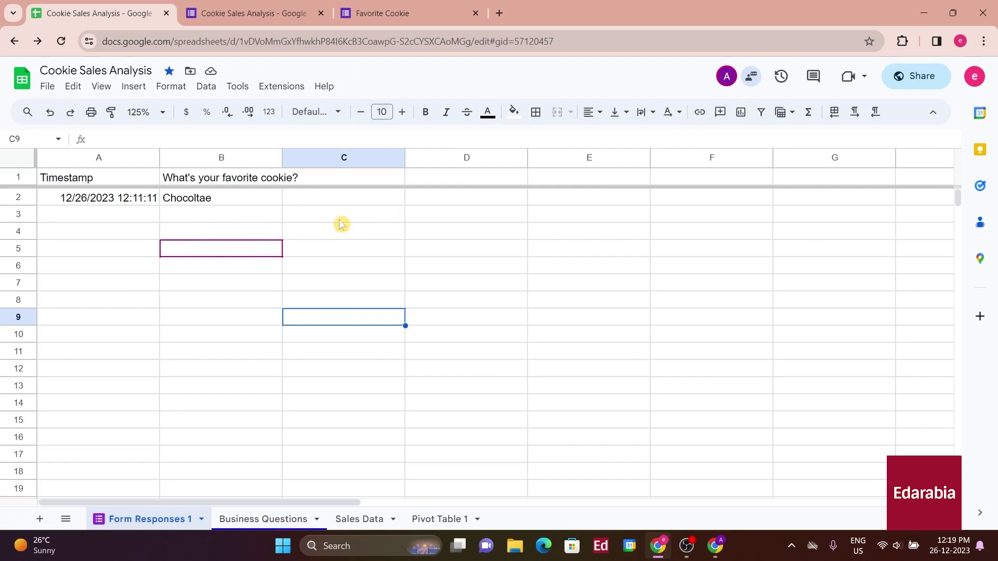
# Look over the file's share, email and download options, and open the print settings for the current sheet
pyautogui.click(49, 87)
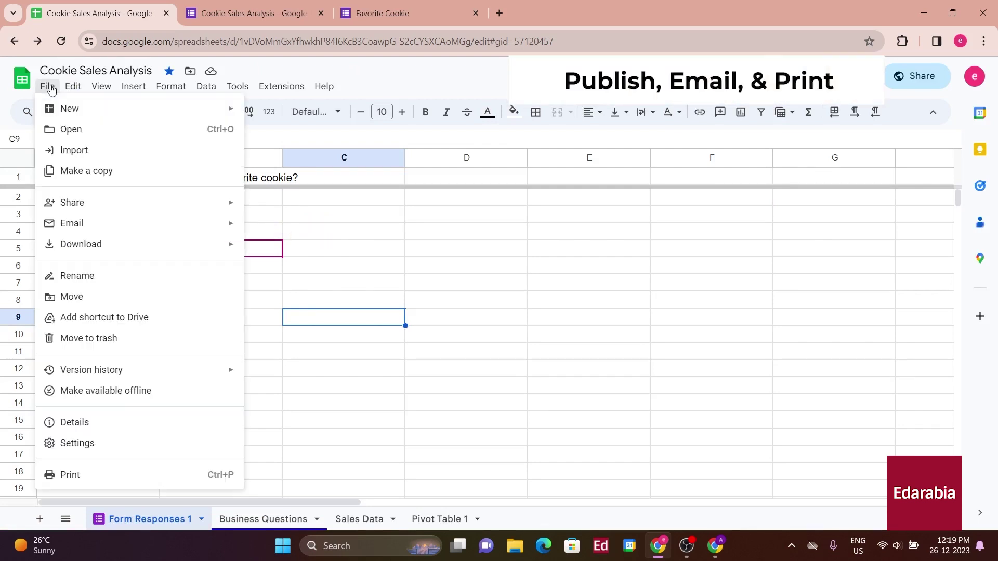
pyautogui.moveTo(130, 204)
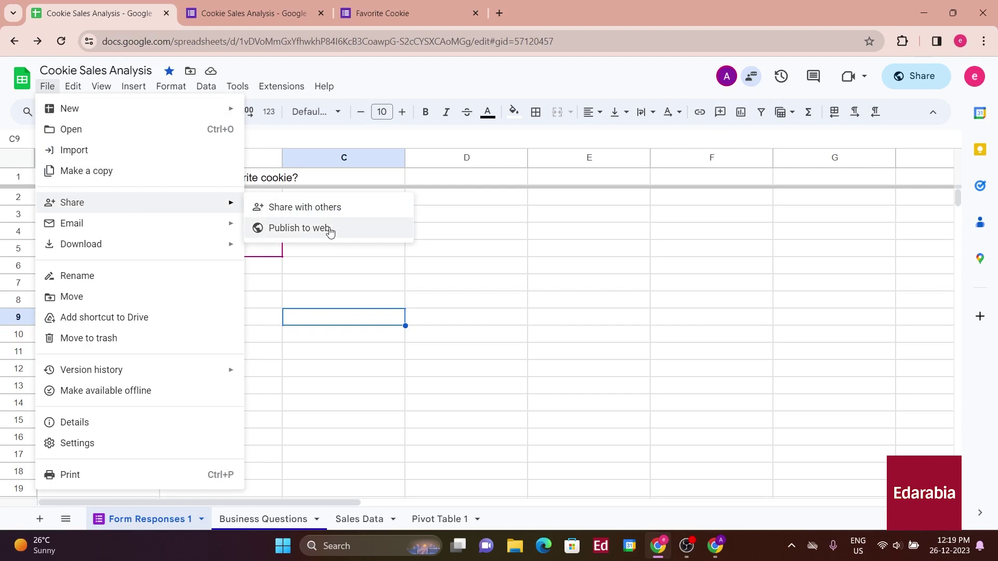
pyautogui.moveTo(158, 224)
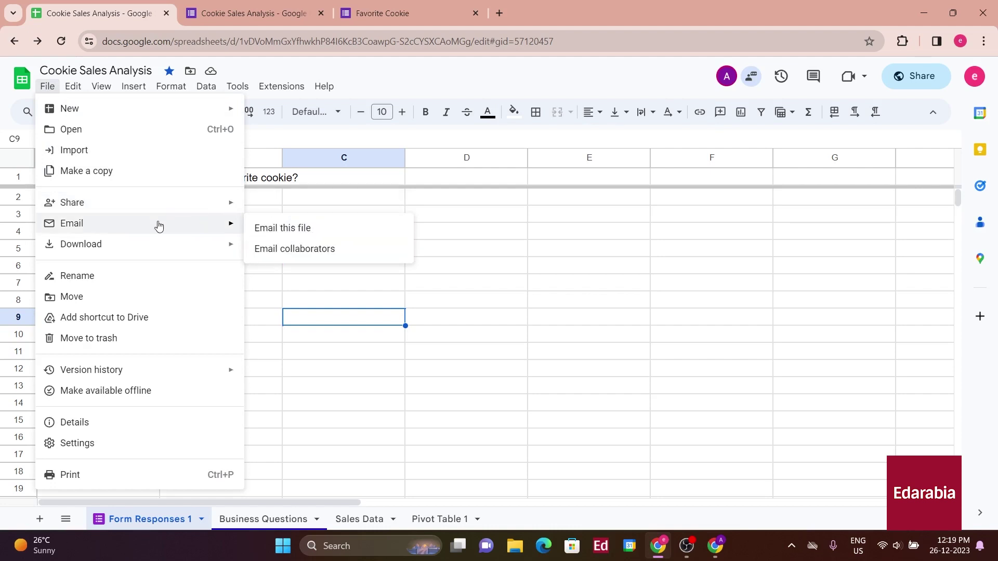
pyautogui.moveTo(205, 247)
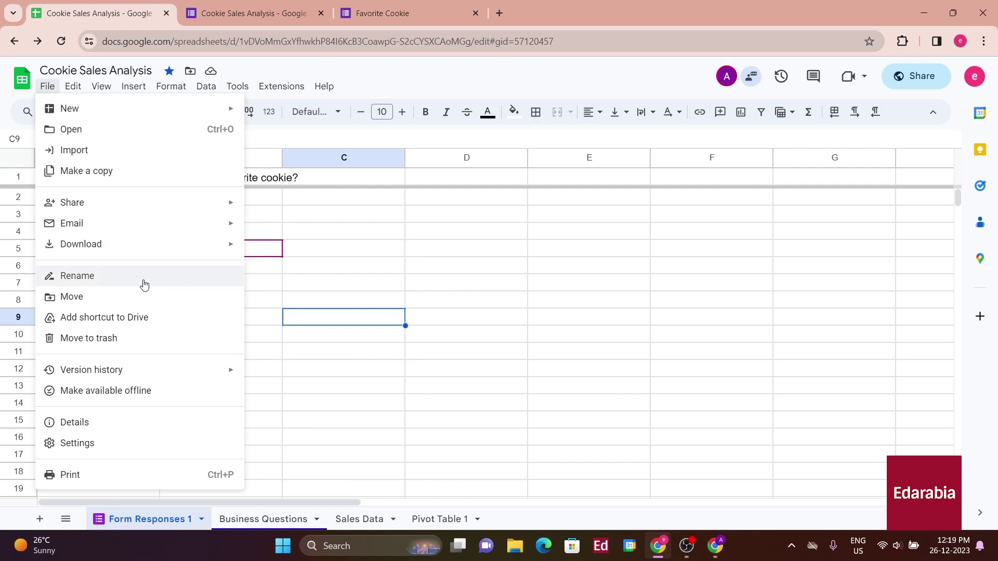
pyautogui.click(134, 479)
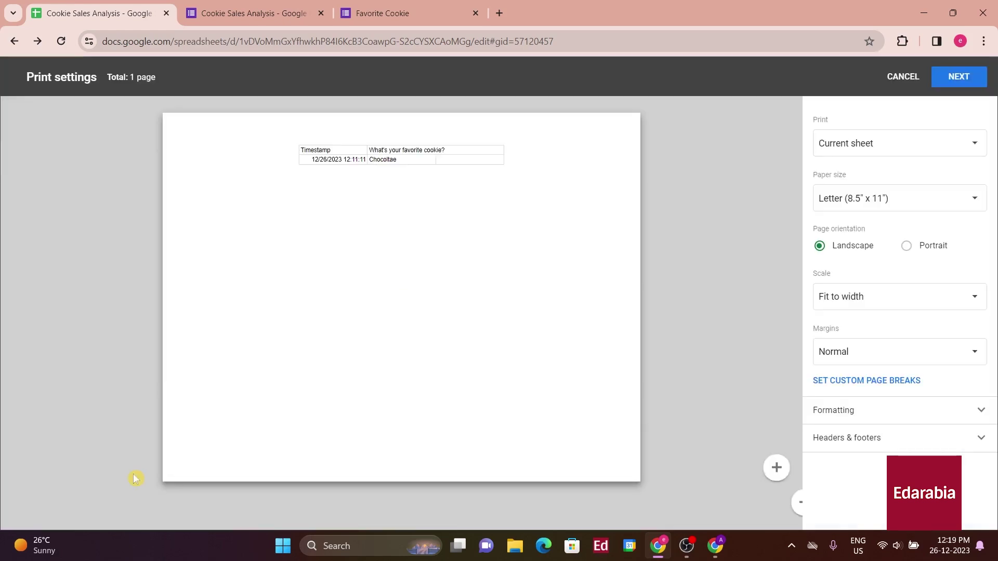